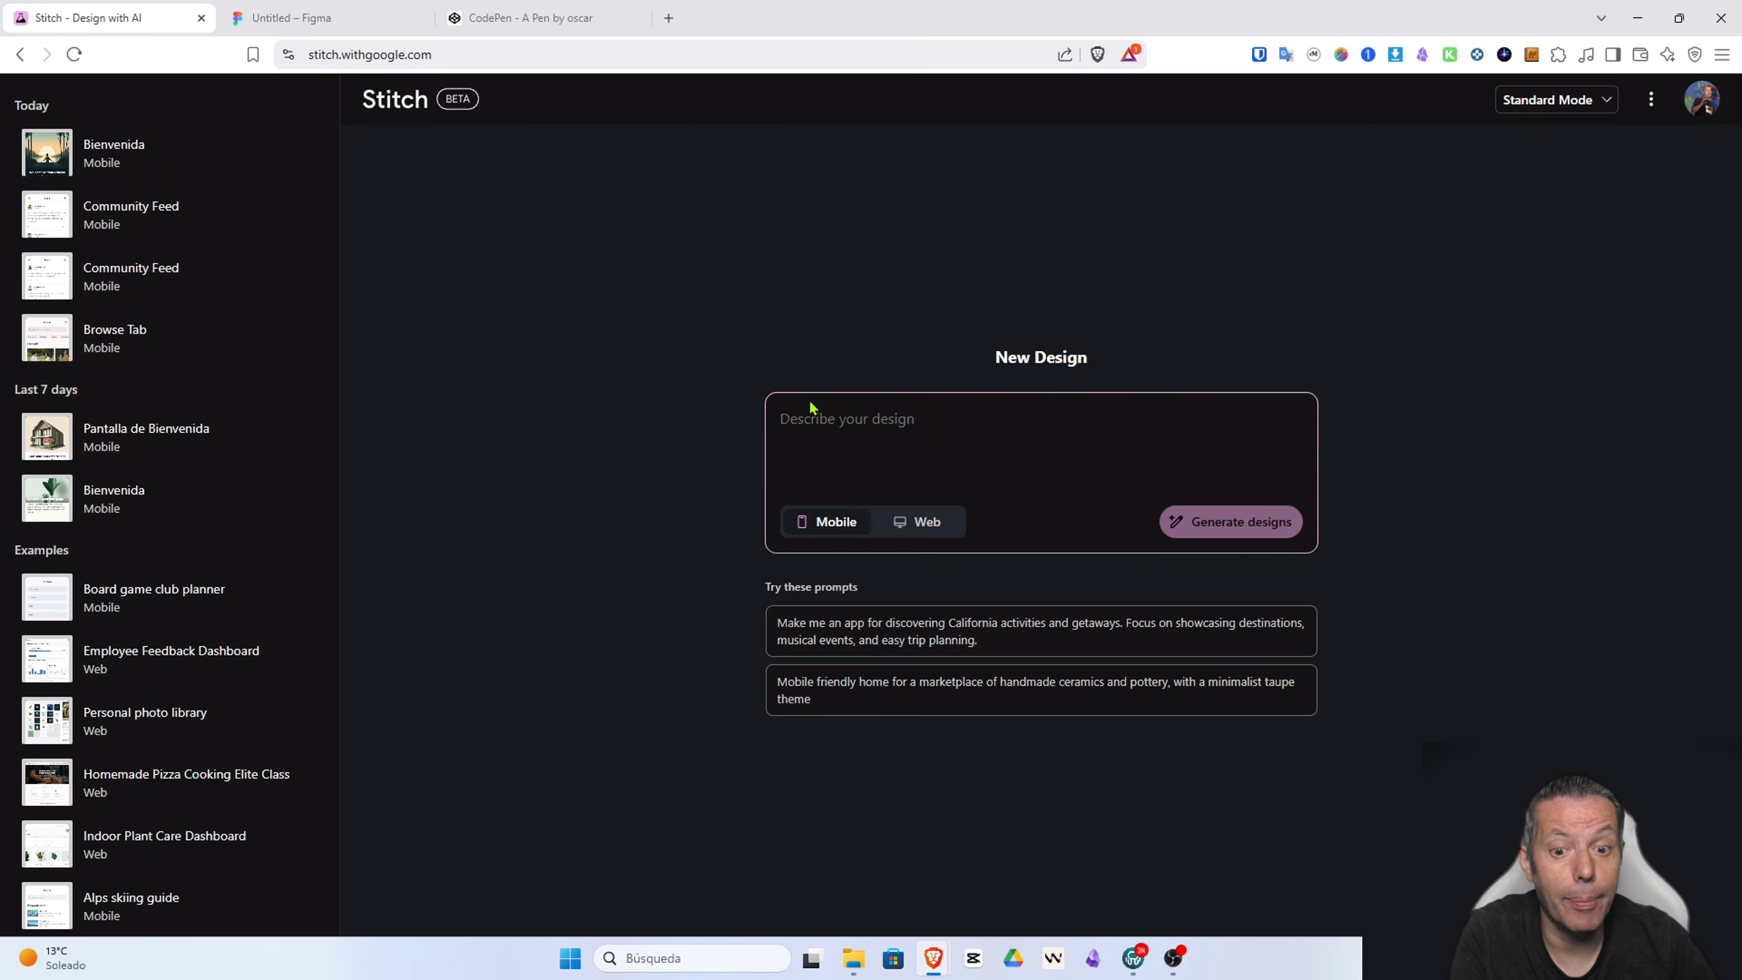
# Step: In Standard Mode, generate mobile designs from "haz el interfaz de una aplicación para llevar el control del ejercicio diario y las horas de sueño"
pyautogui.click(1531, 103)
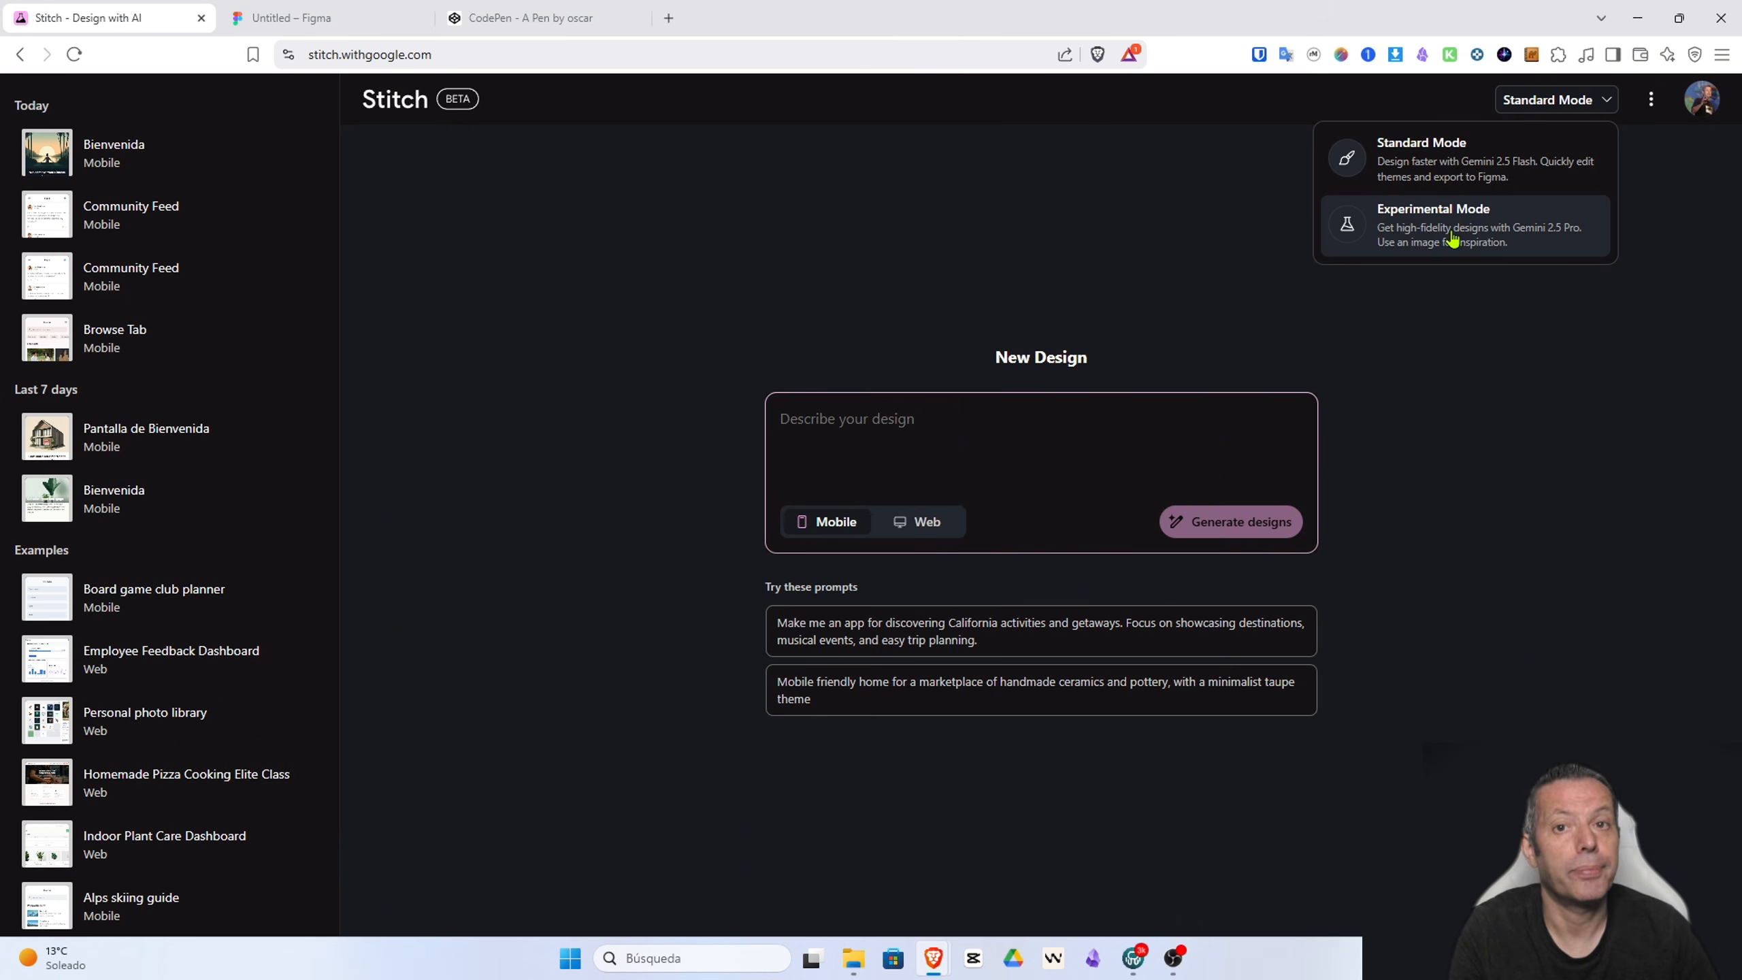
pyautogui.click(1451, 171)
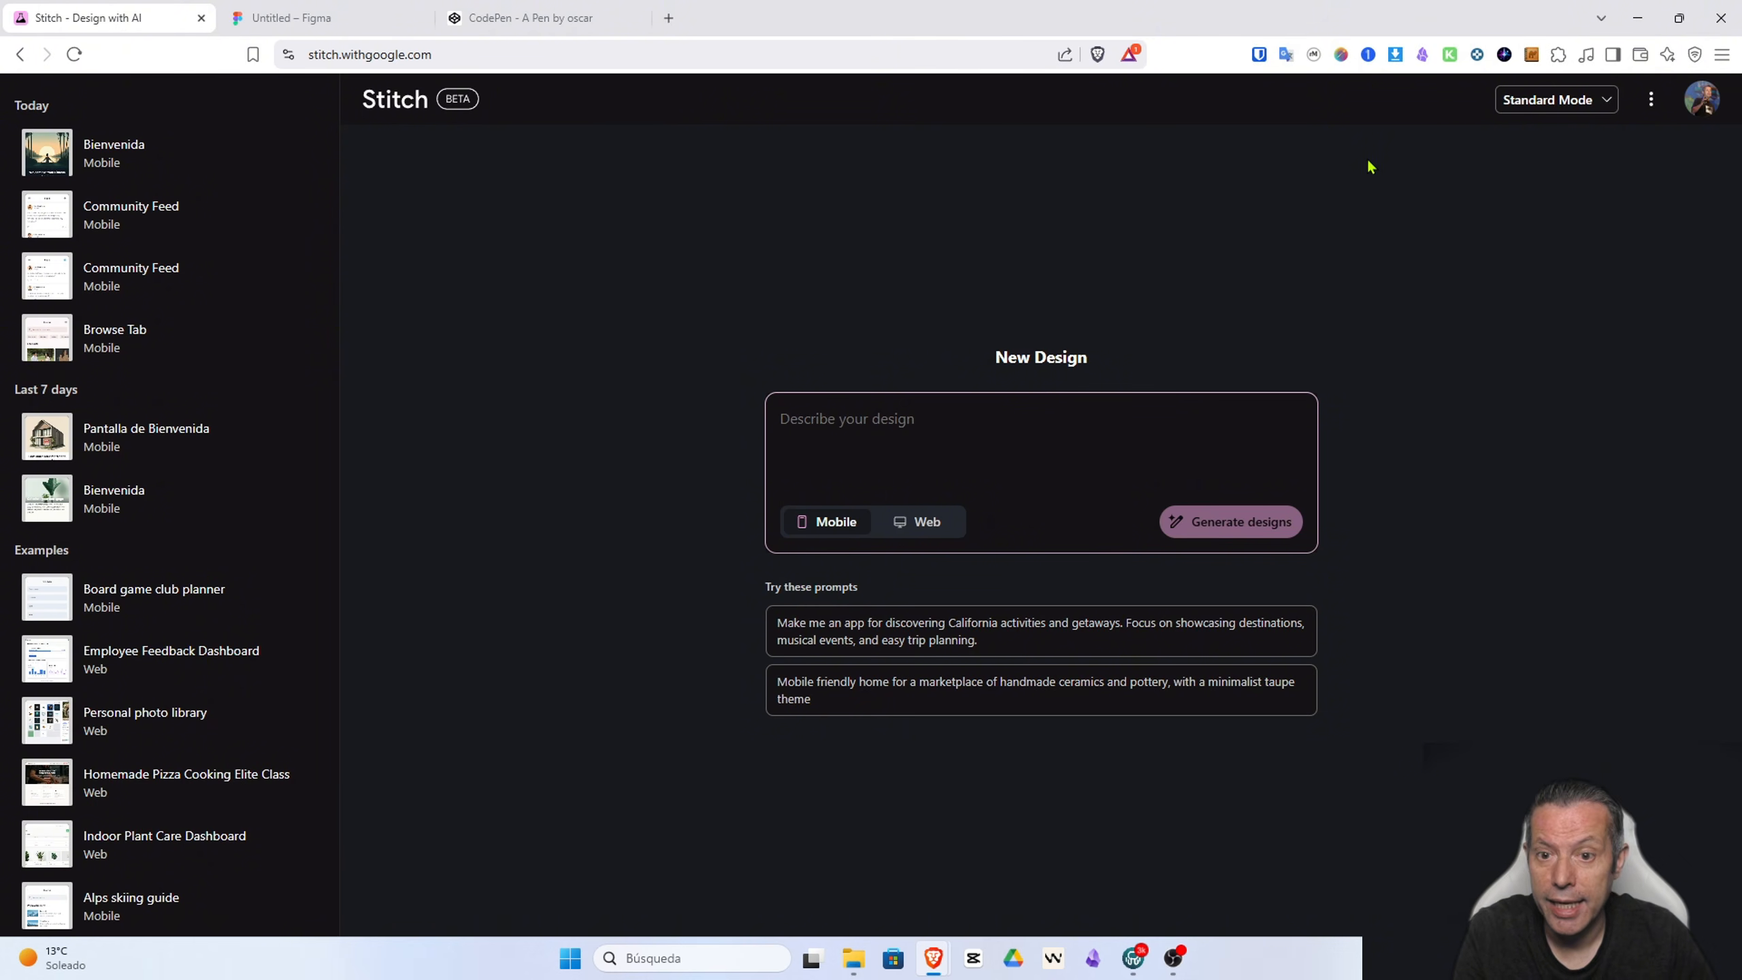
pyautogui.click(926, 418)
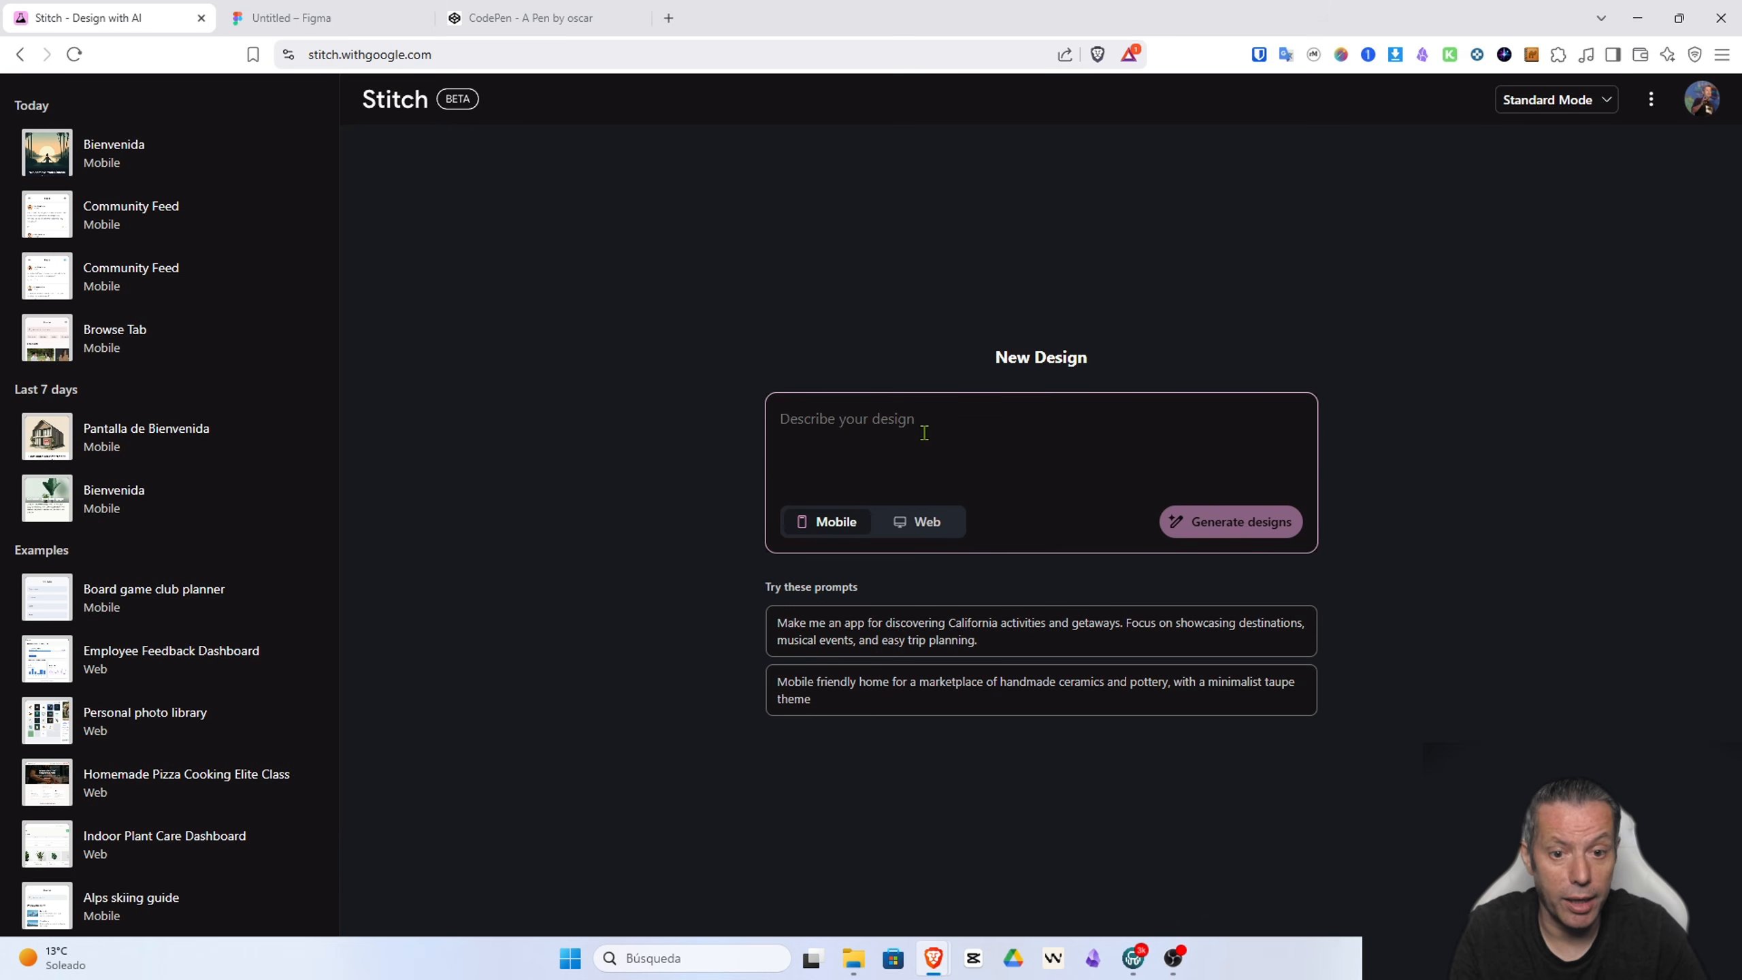
pyautogui.write('haz el in')
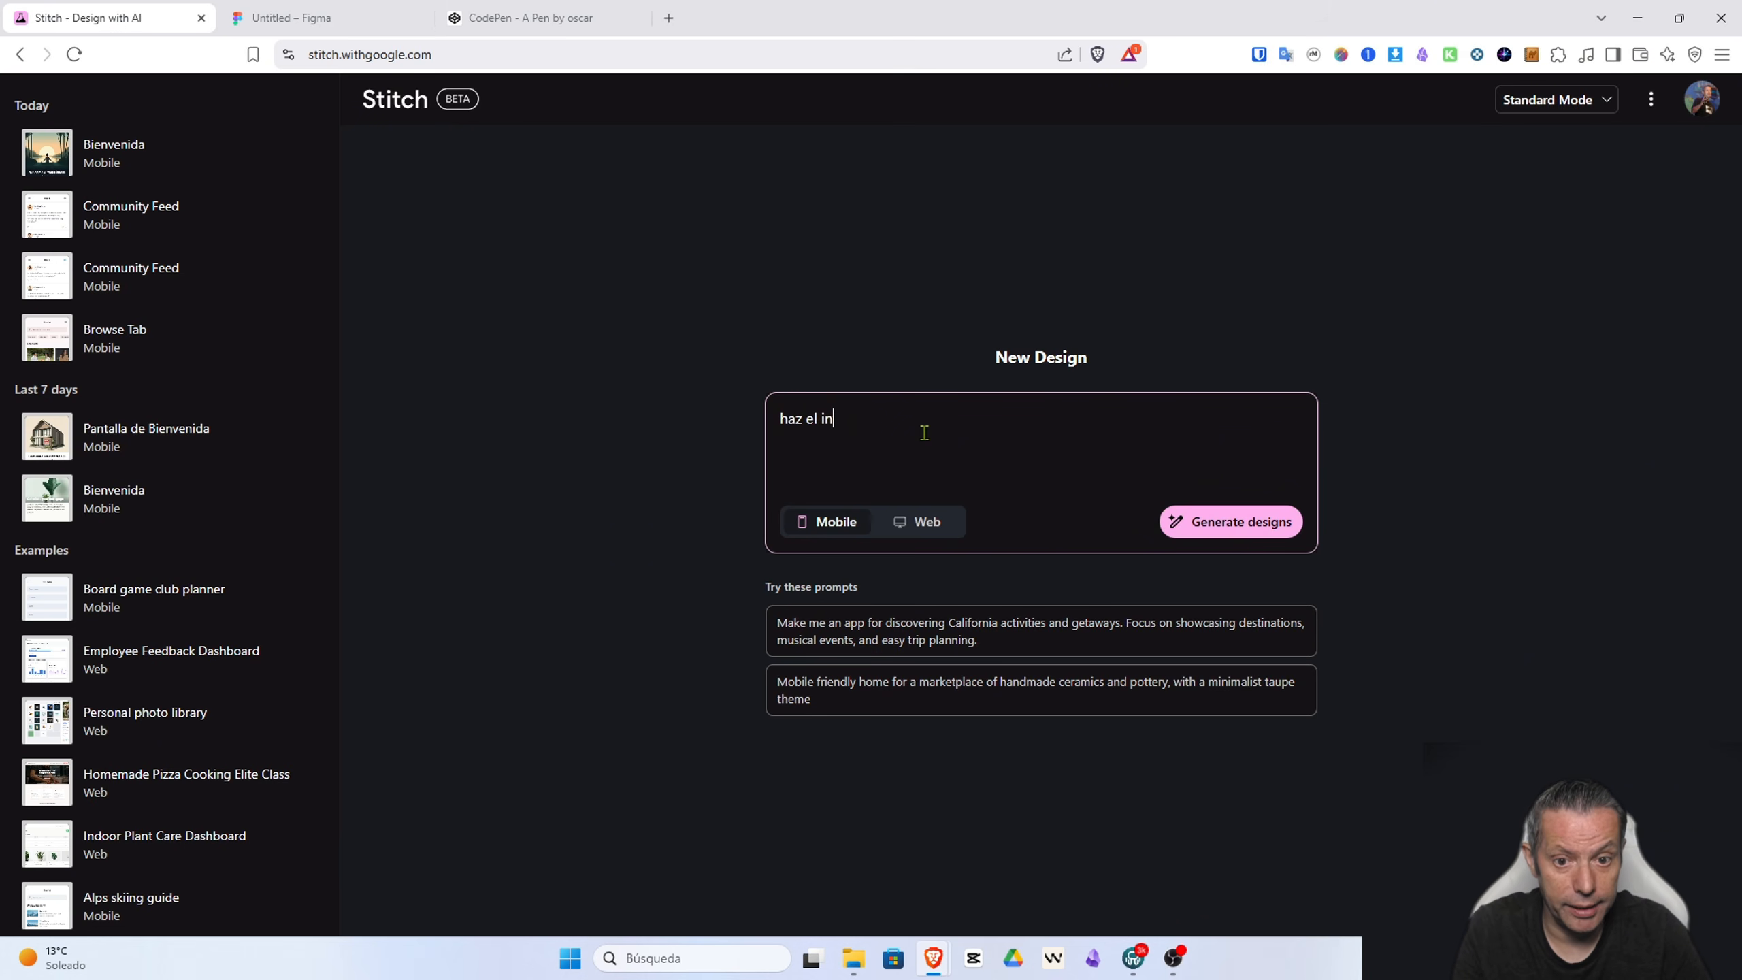
pyautogui.write('terfaz de un')
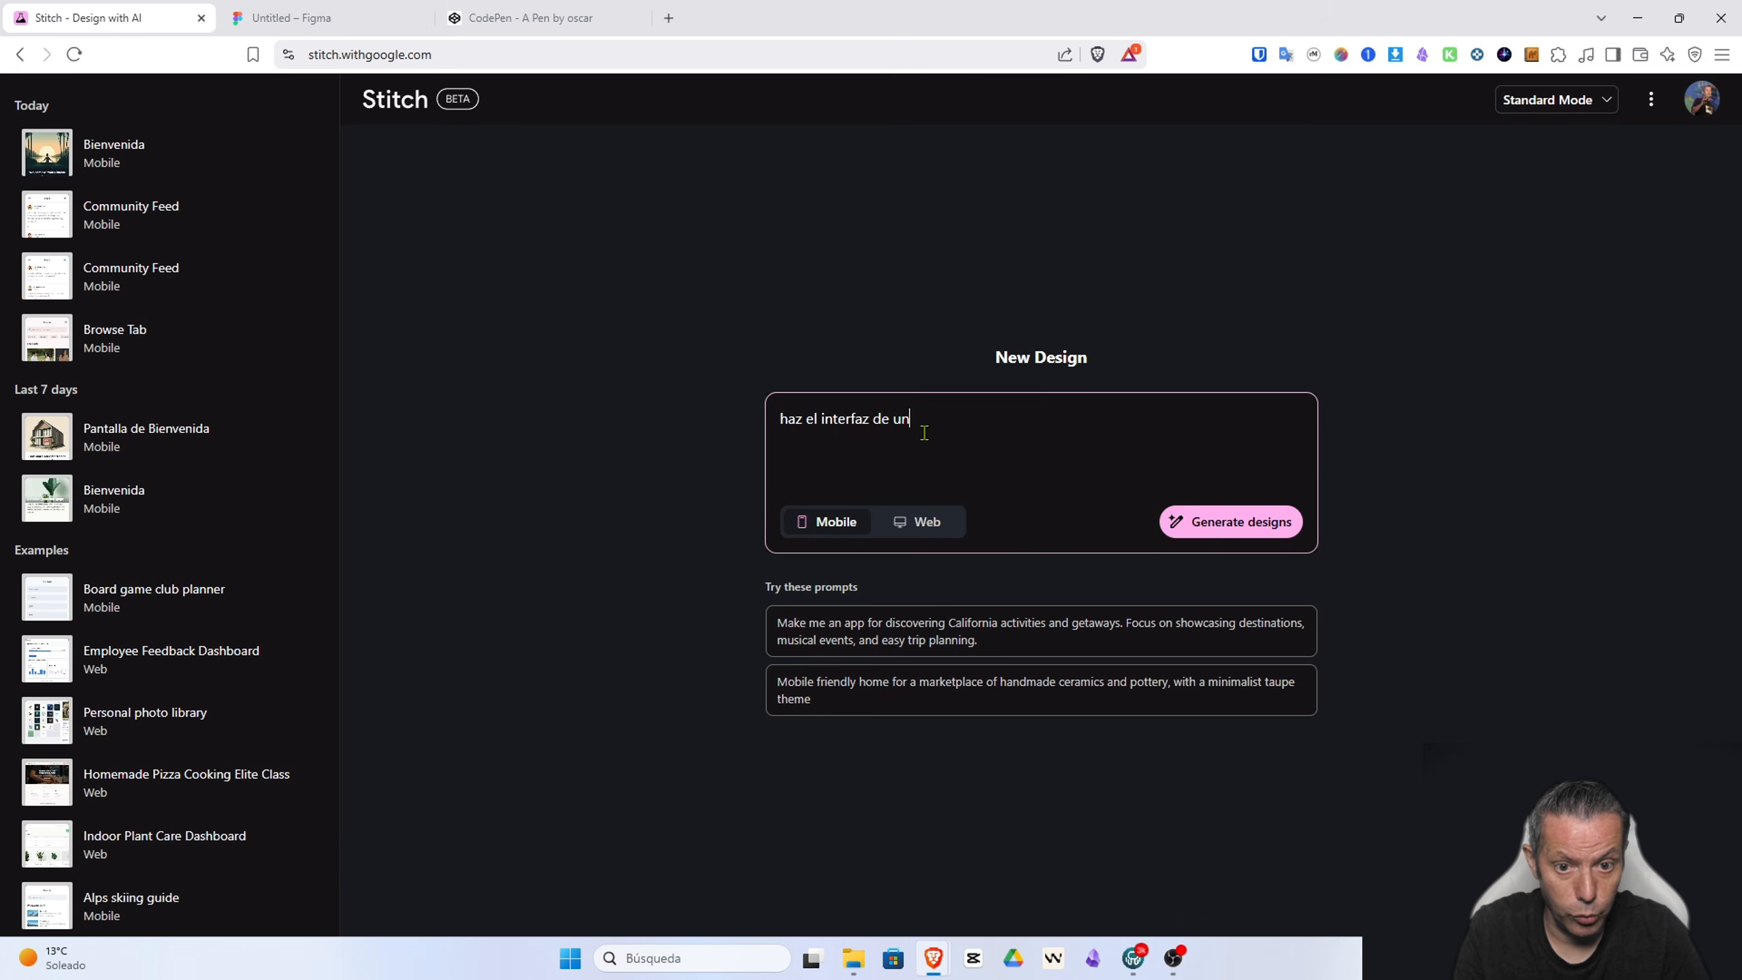
pyautogui.write('a aplicació')
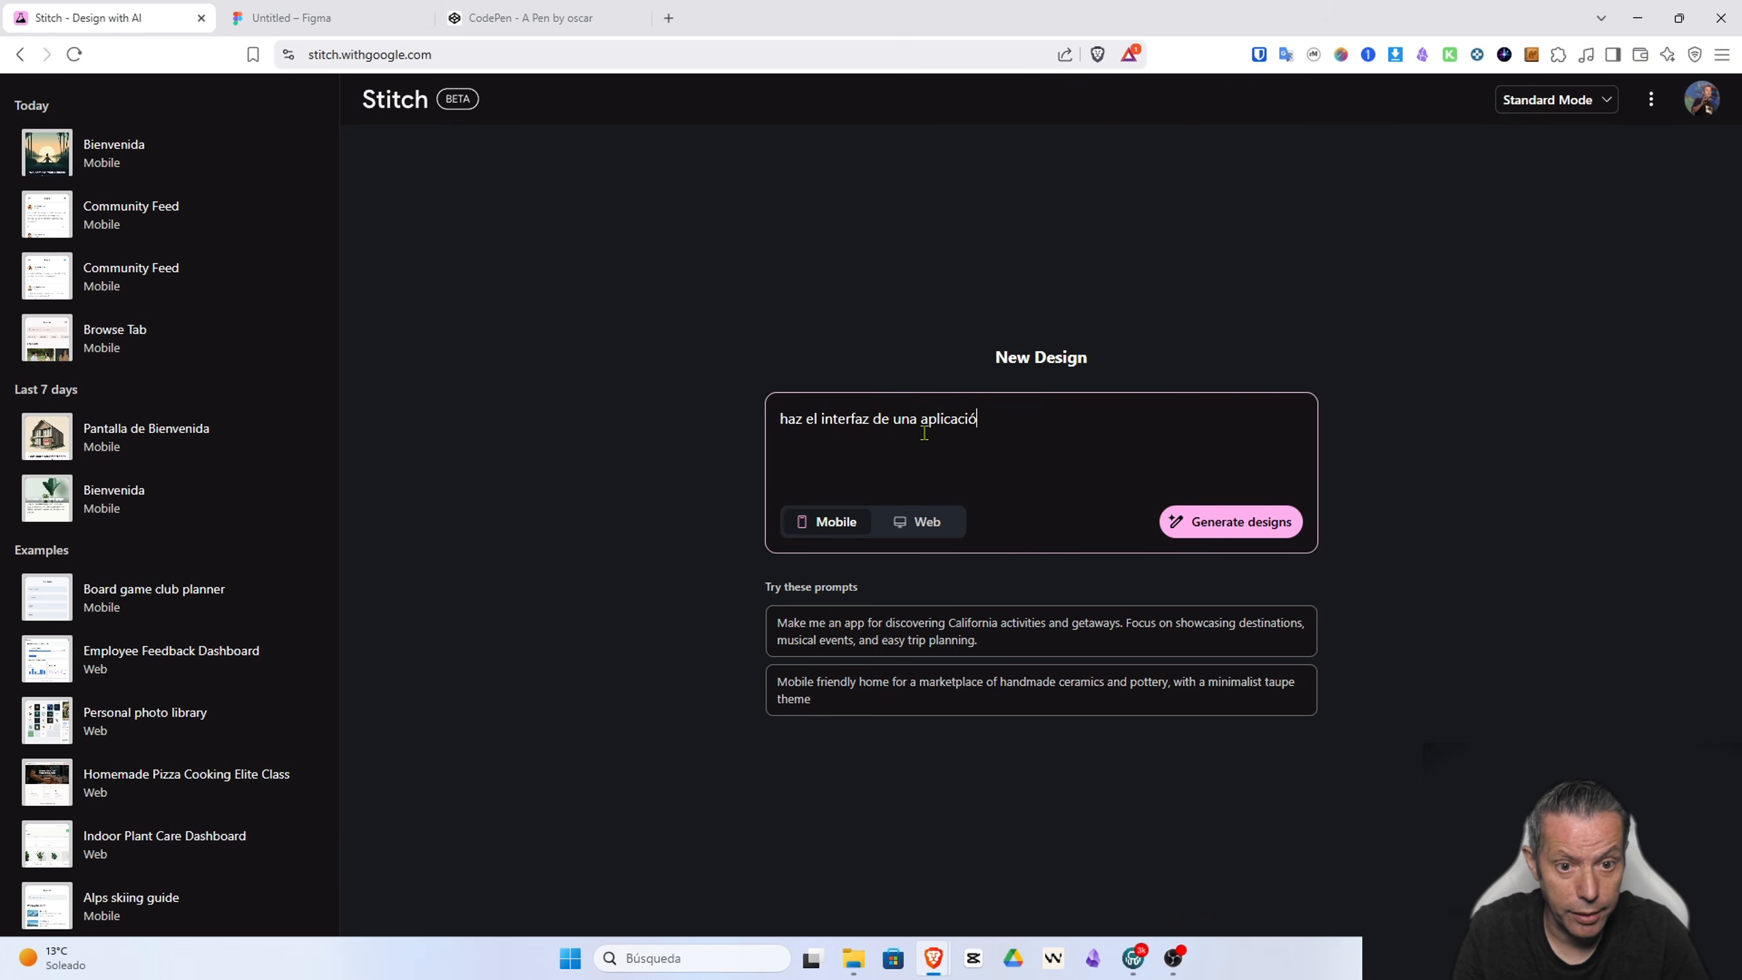
pyautogui.write('n para lleva')
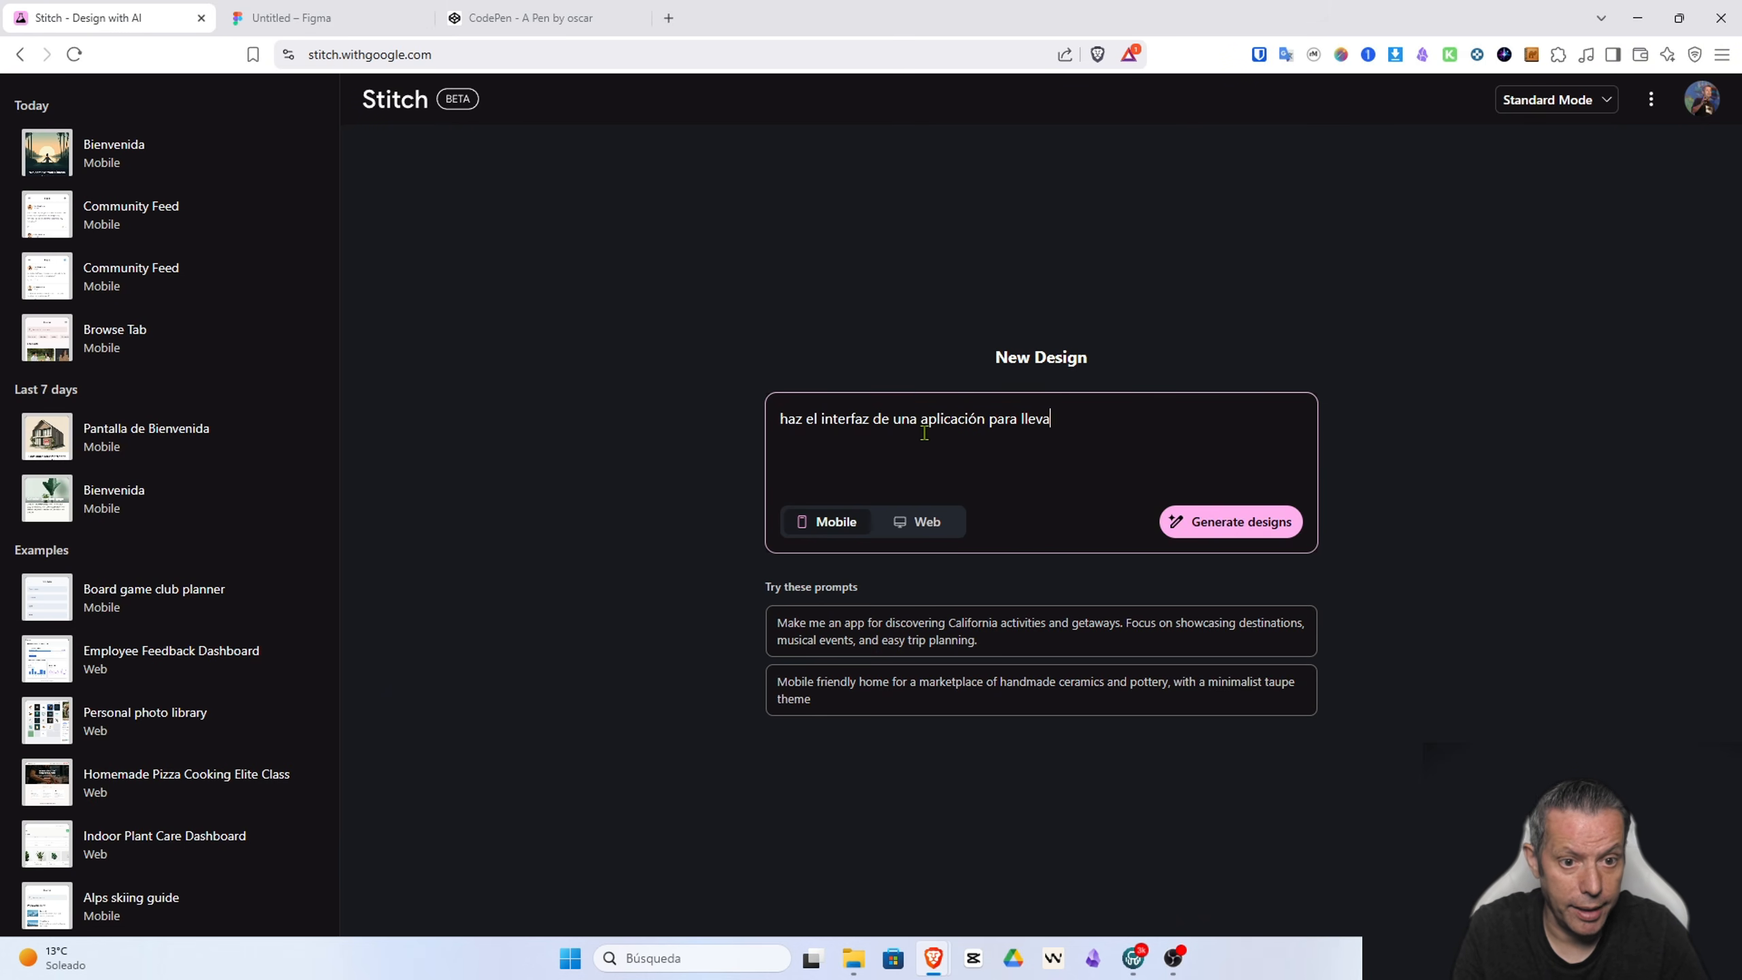
pyautogui.write('r el contro')
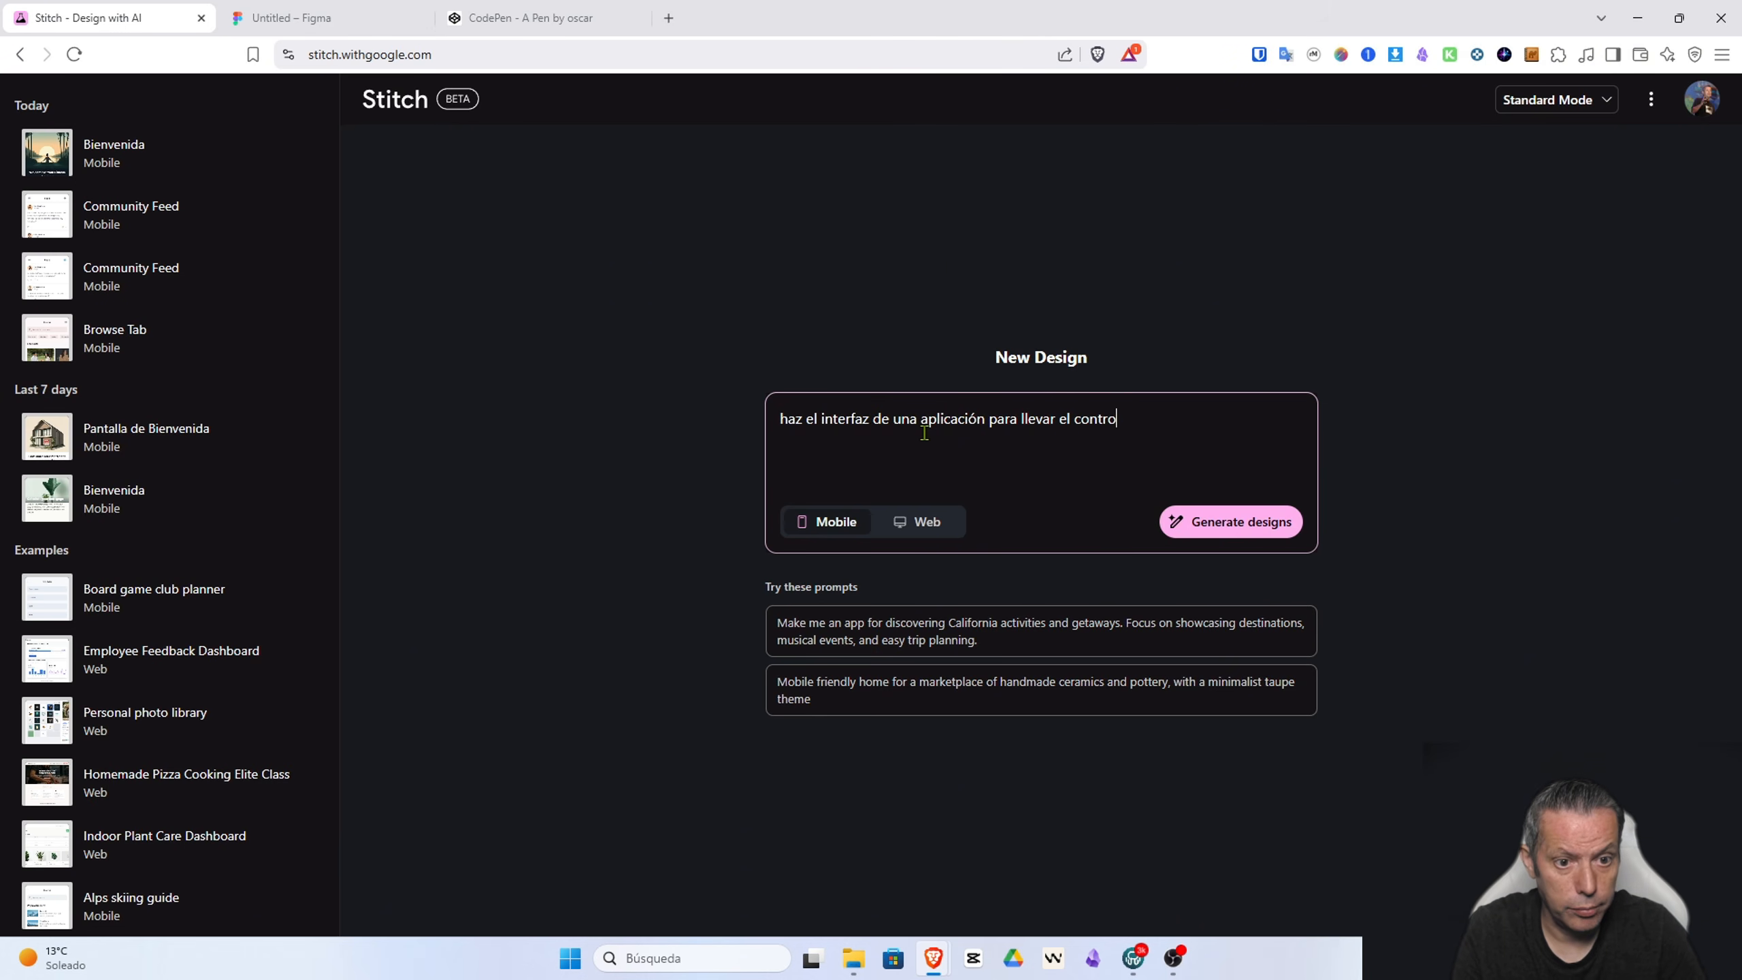
pyautogui.write('l del ejerc')
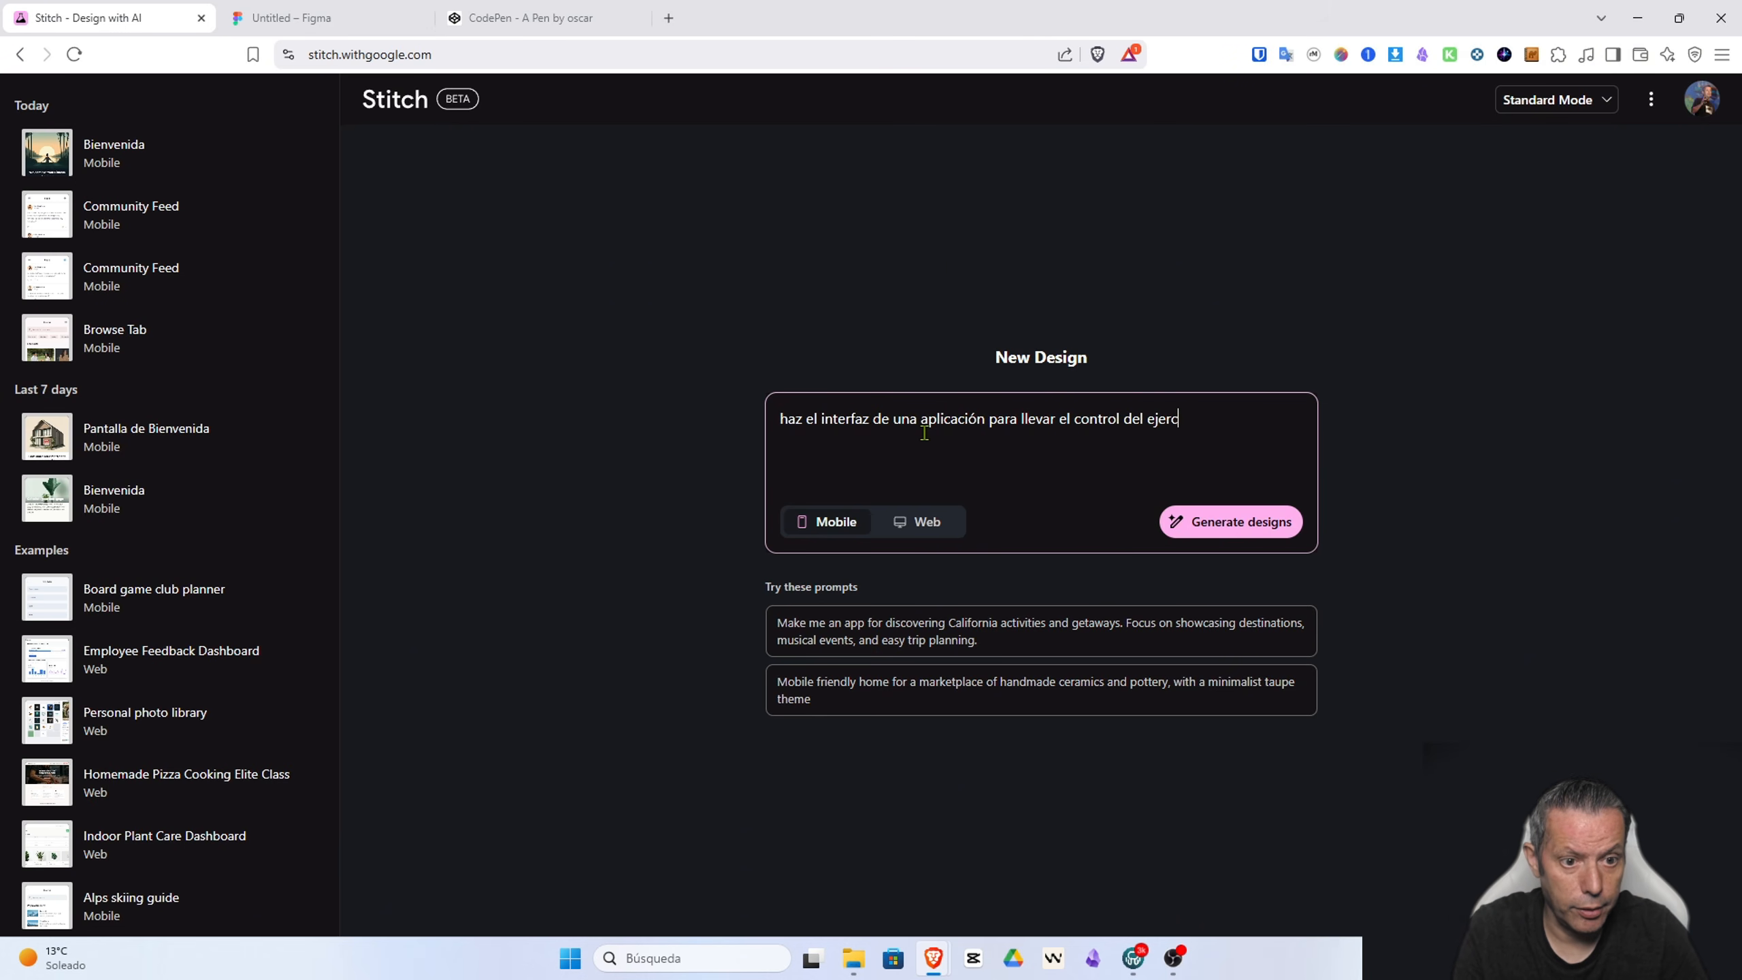
pyautogui.write('icio diario y lkas h')
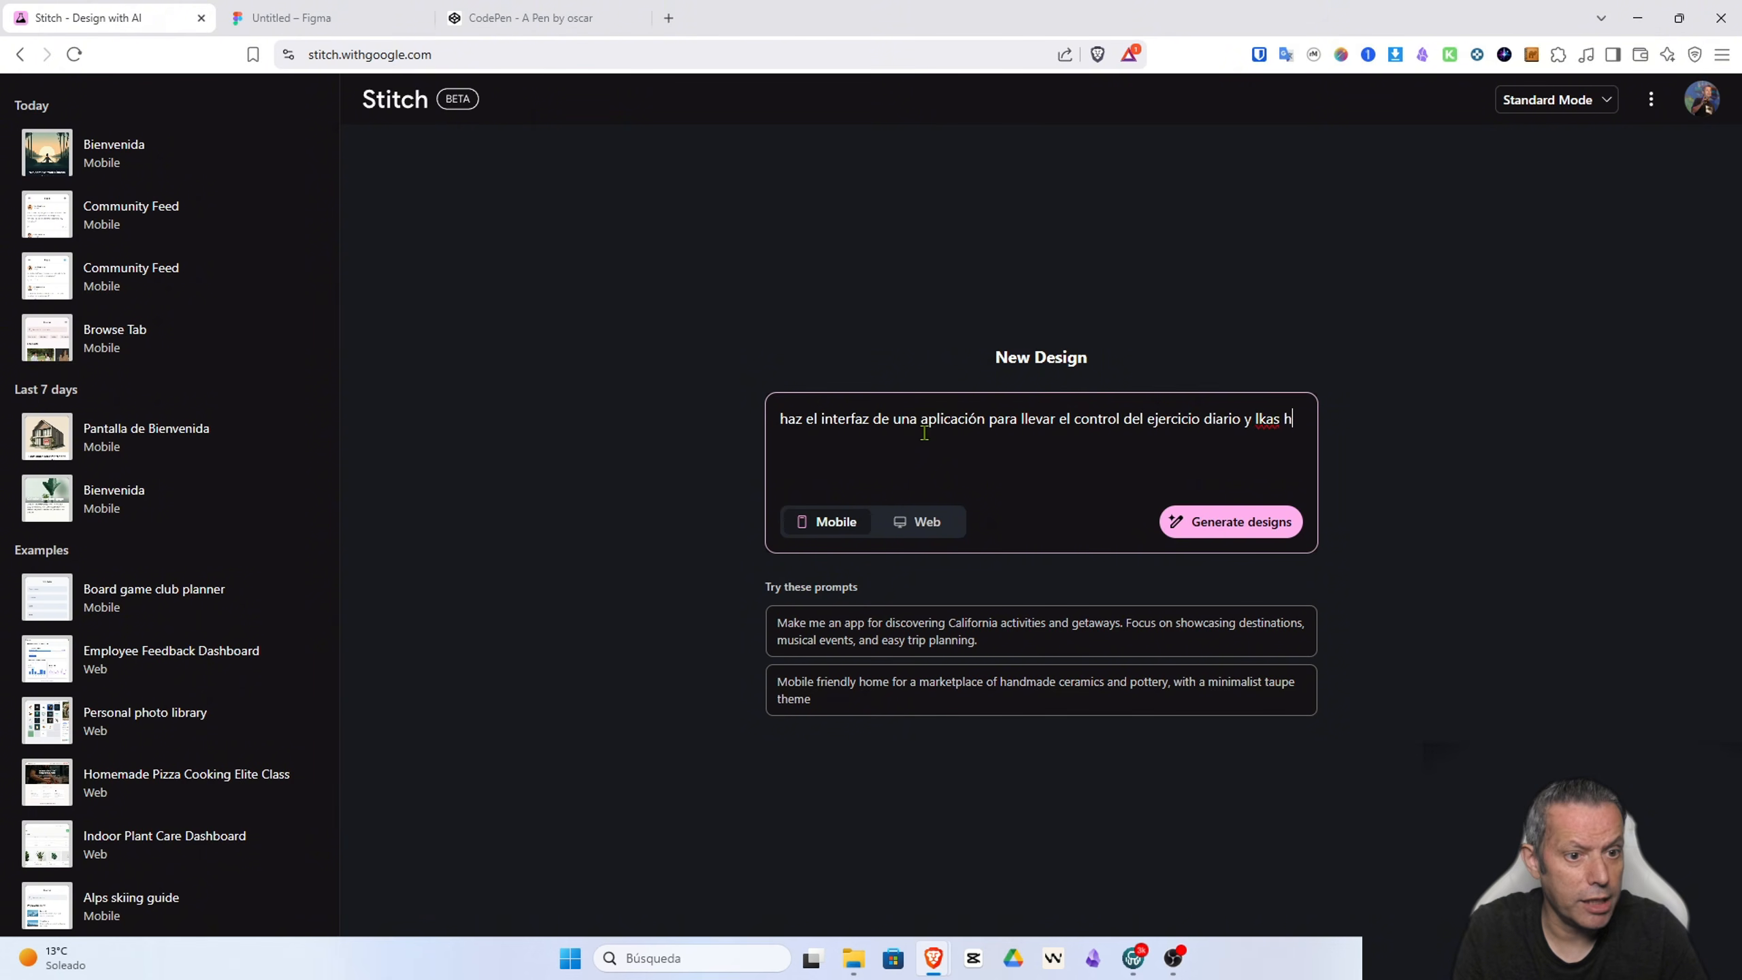
pyautogui.press('BackSpace')
pyautogui.press('BackSpace')
pyautogui.press('BackSpace')
pyautogui.press('BackSpace')
pyautogui.press('BackSpace')
pyautogui.write('as horas de sueño')
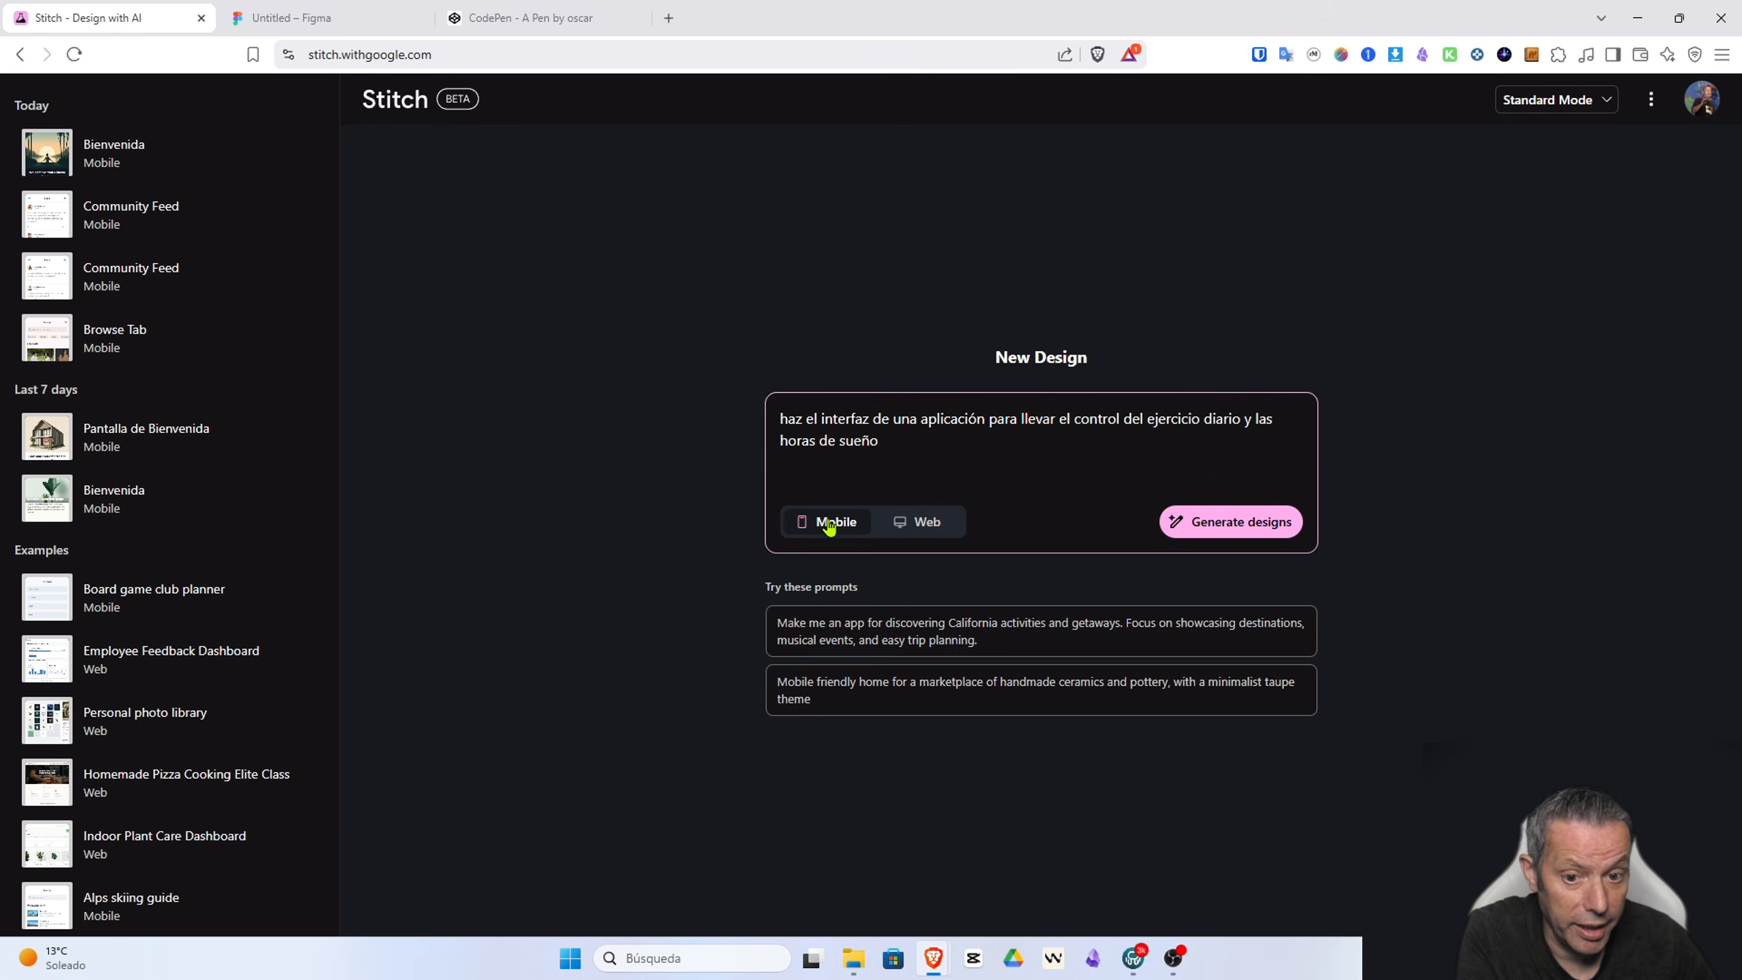
pyautogui.click(1247, 523)
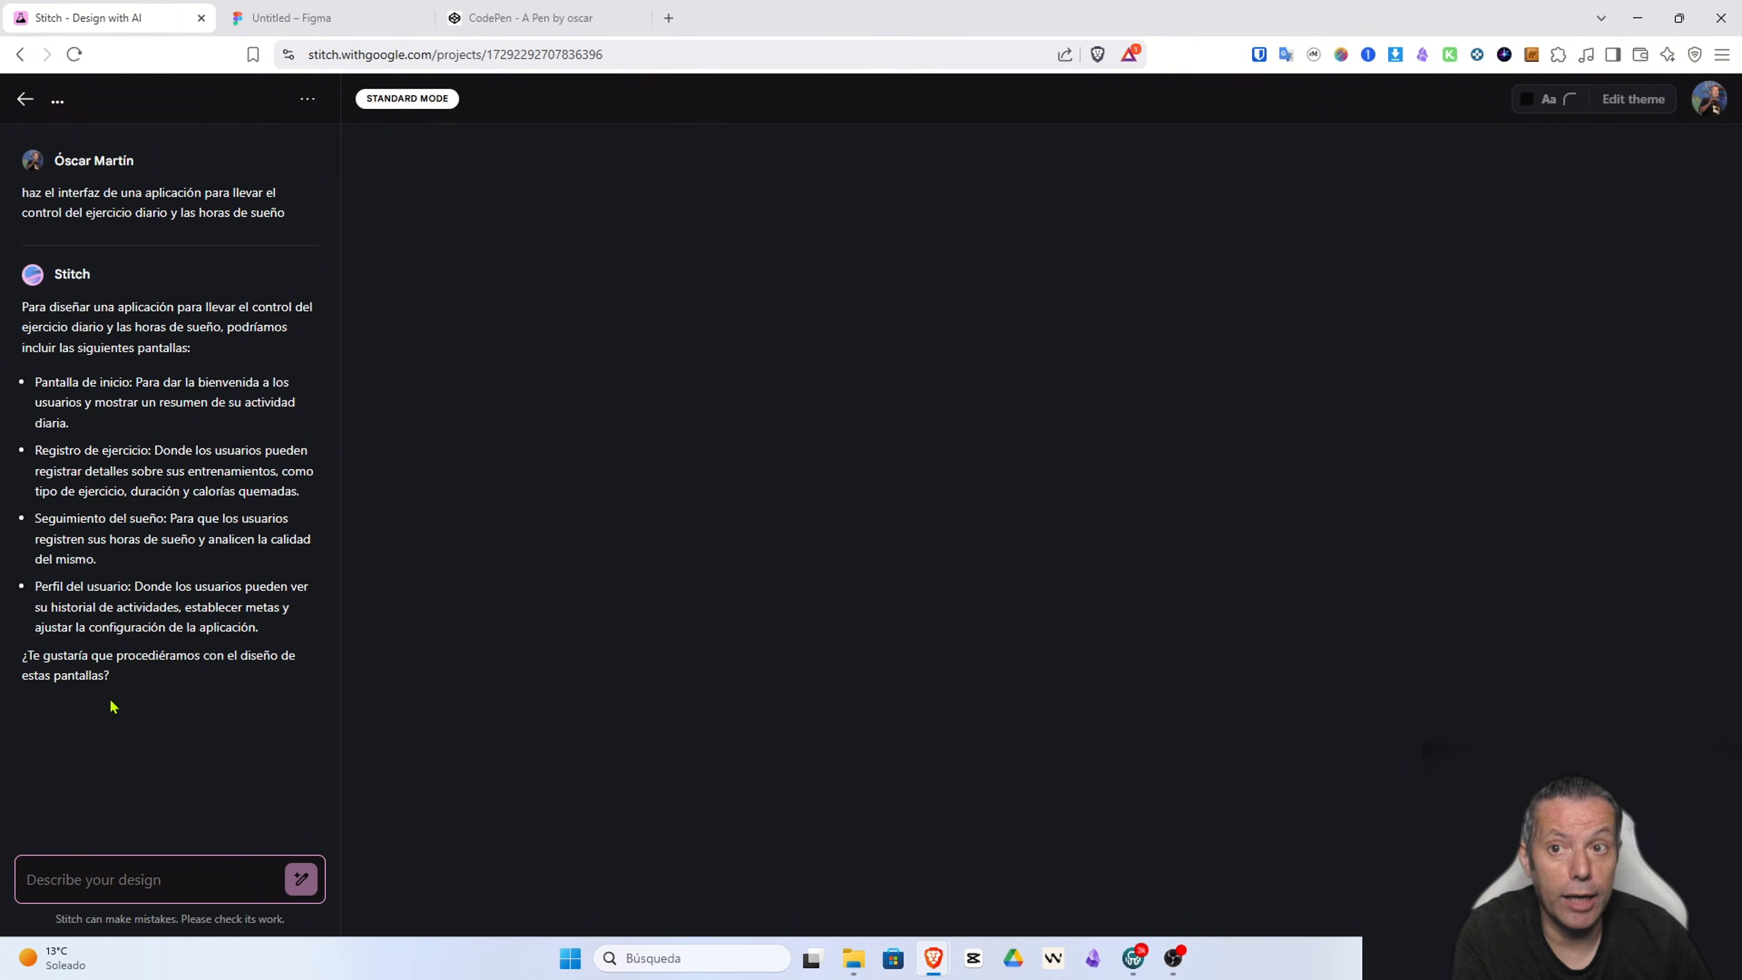
# Step: Approve the proposed list of app screens by replying "perfecto" in the chat
pyautogui.click(154, 869)
pyautogui.write('perfecto')
pyautogui.press('Return')
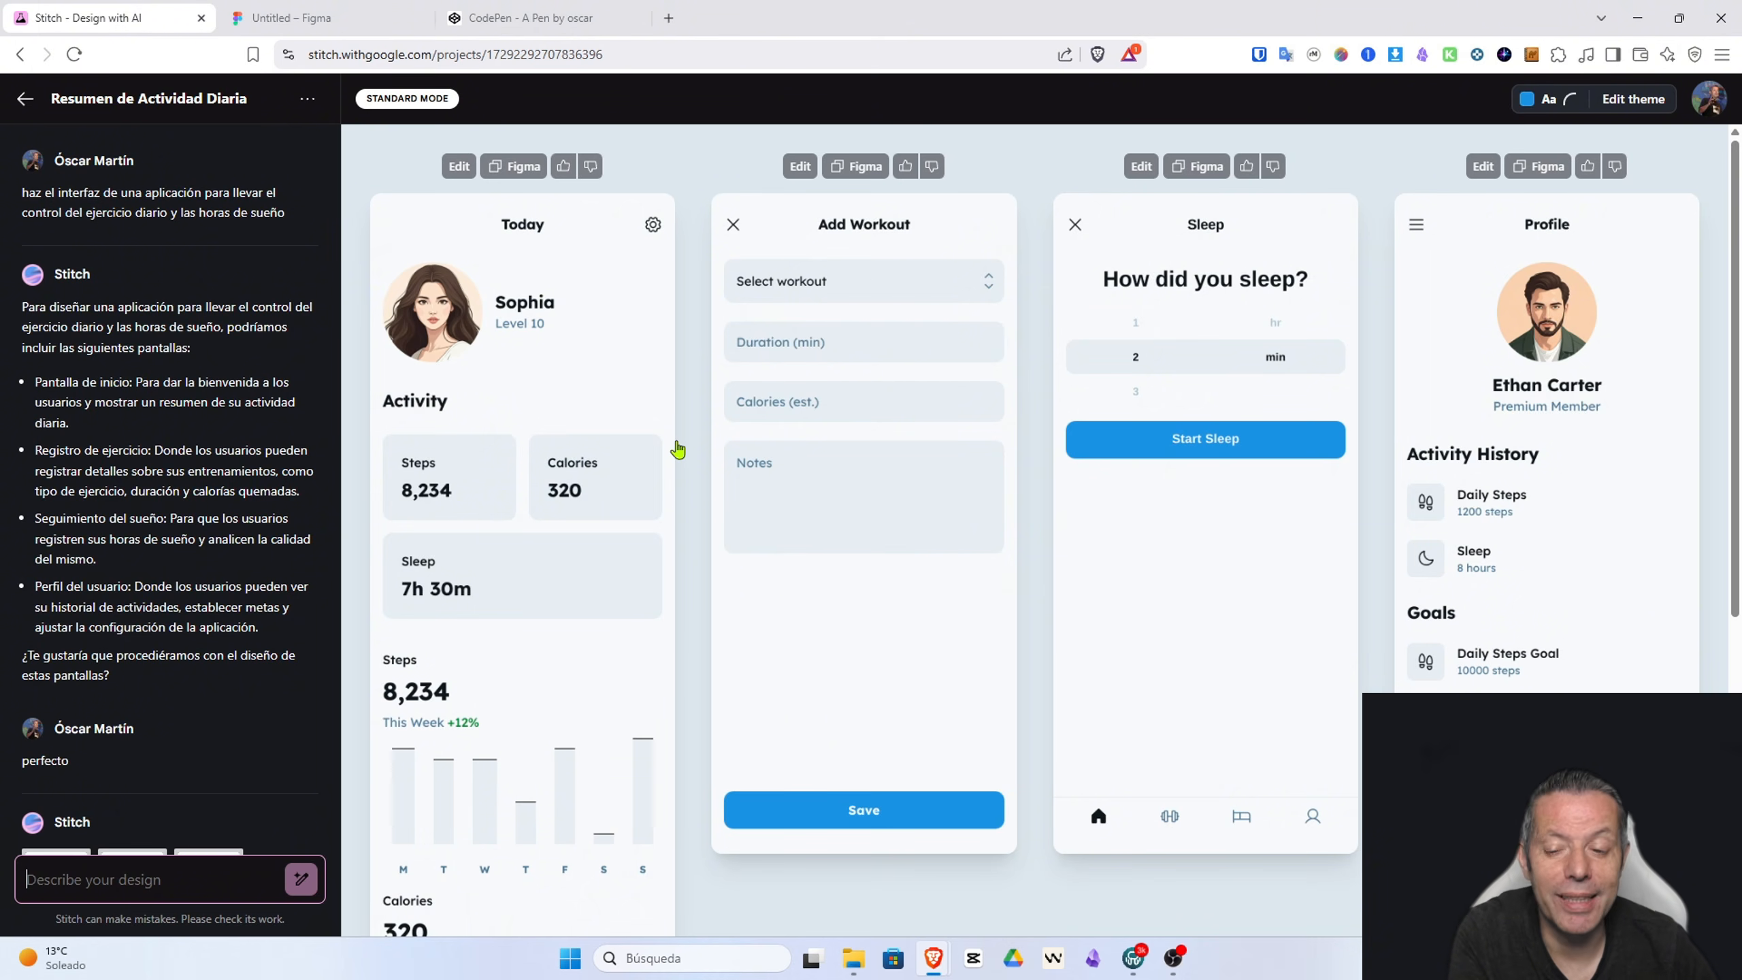
# Step: Open the generated Today screen, show its HTML code and copy the whole code
pyautogui.click(449, 336)
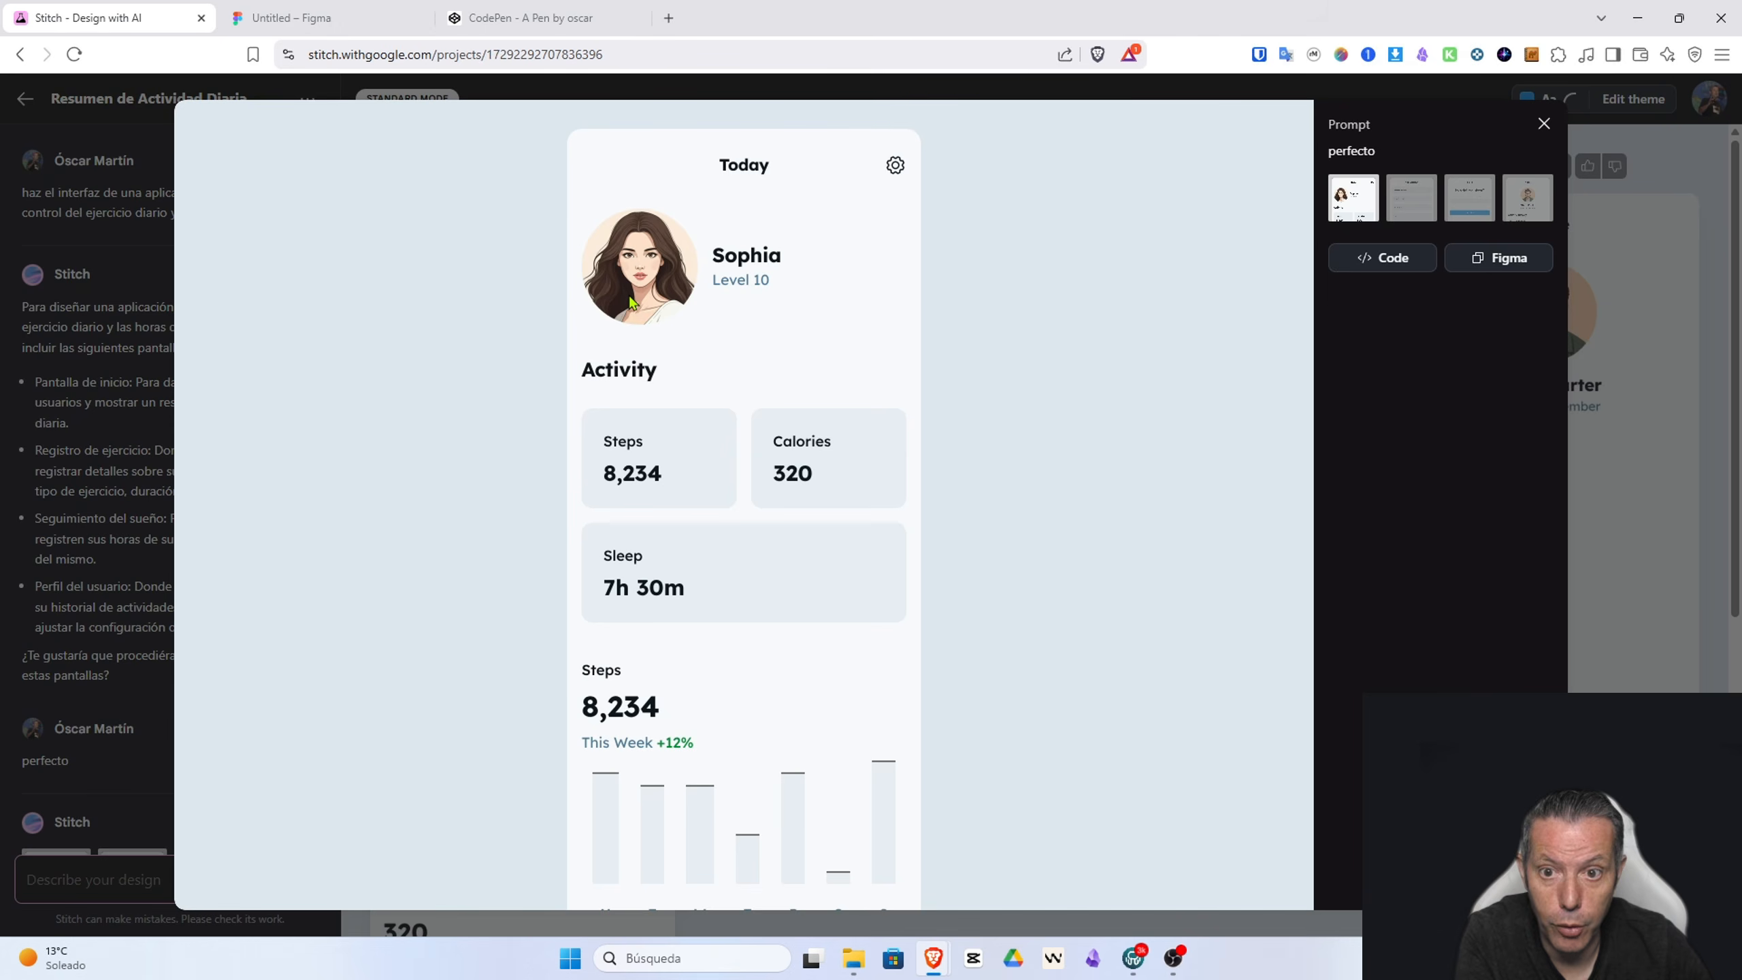
pyautogui.click(1382, 259)
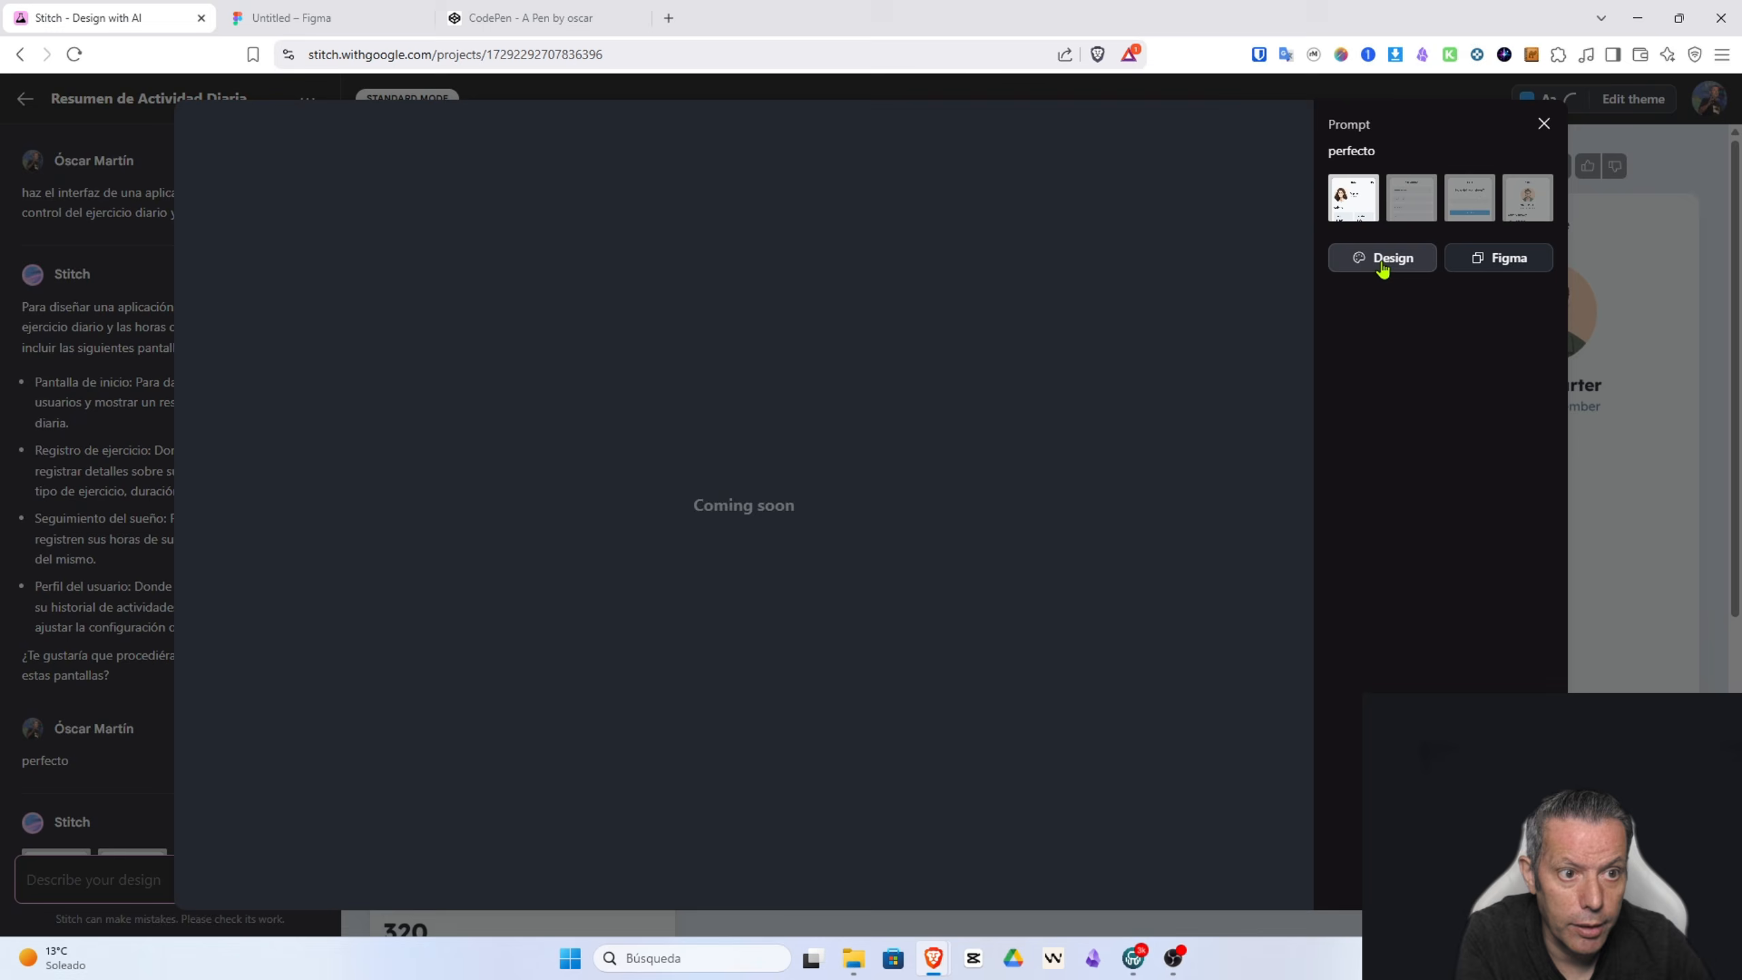
pyautogui.scroll(5, 588, 359)
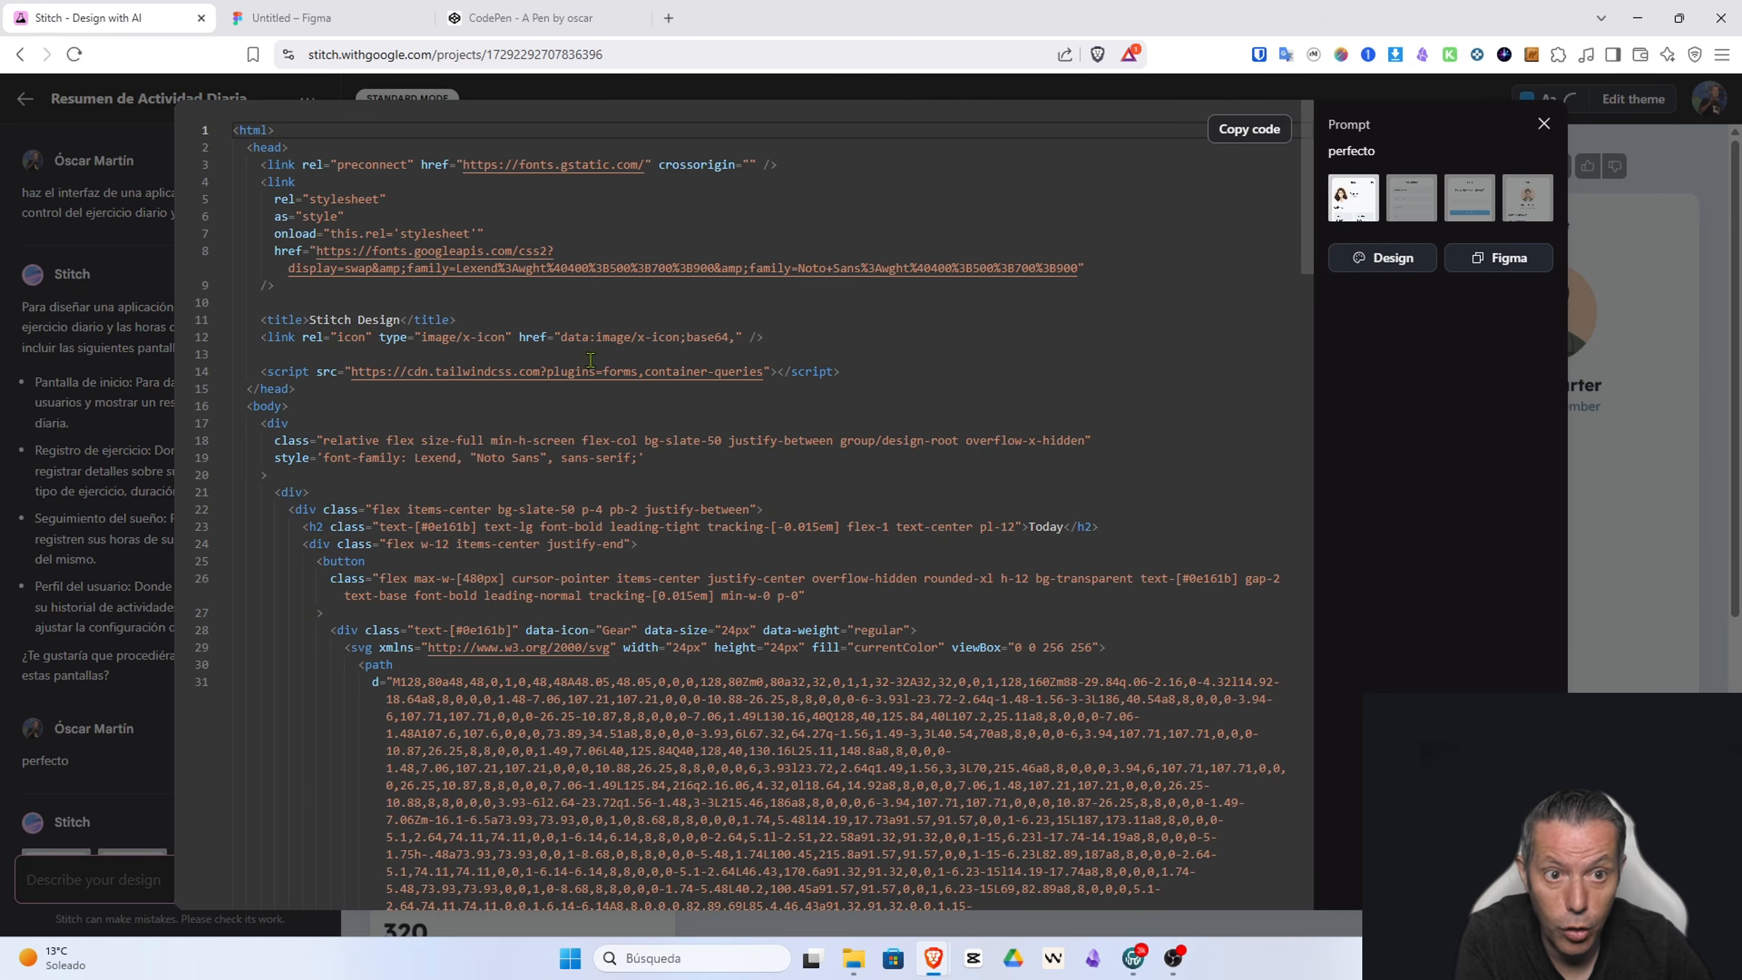
pyautogui.click(1244, 136)
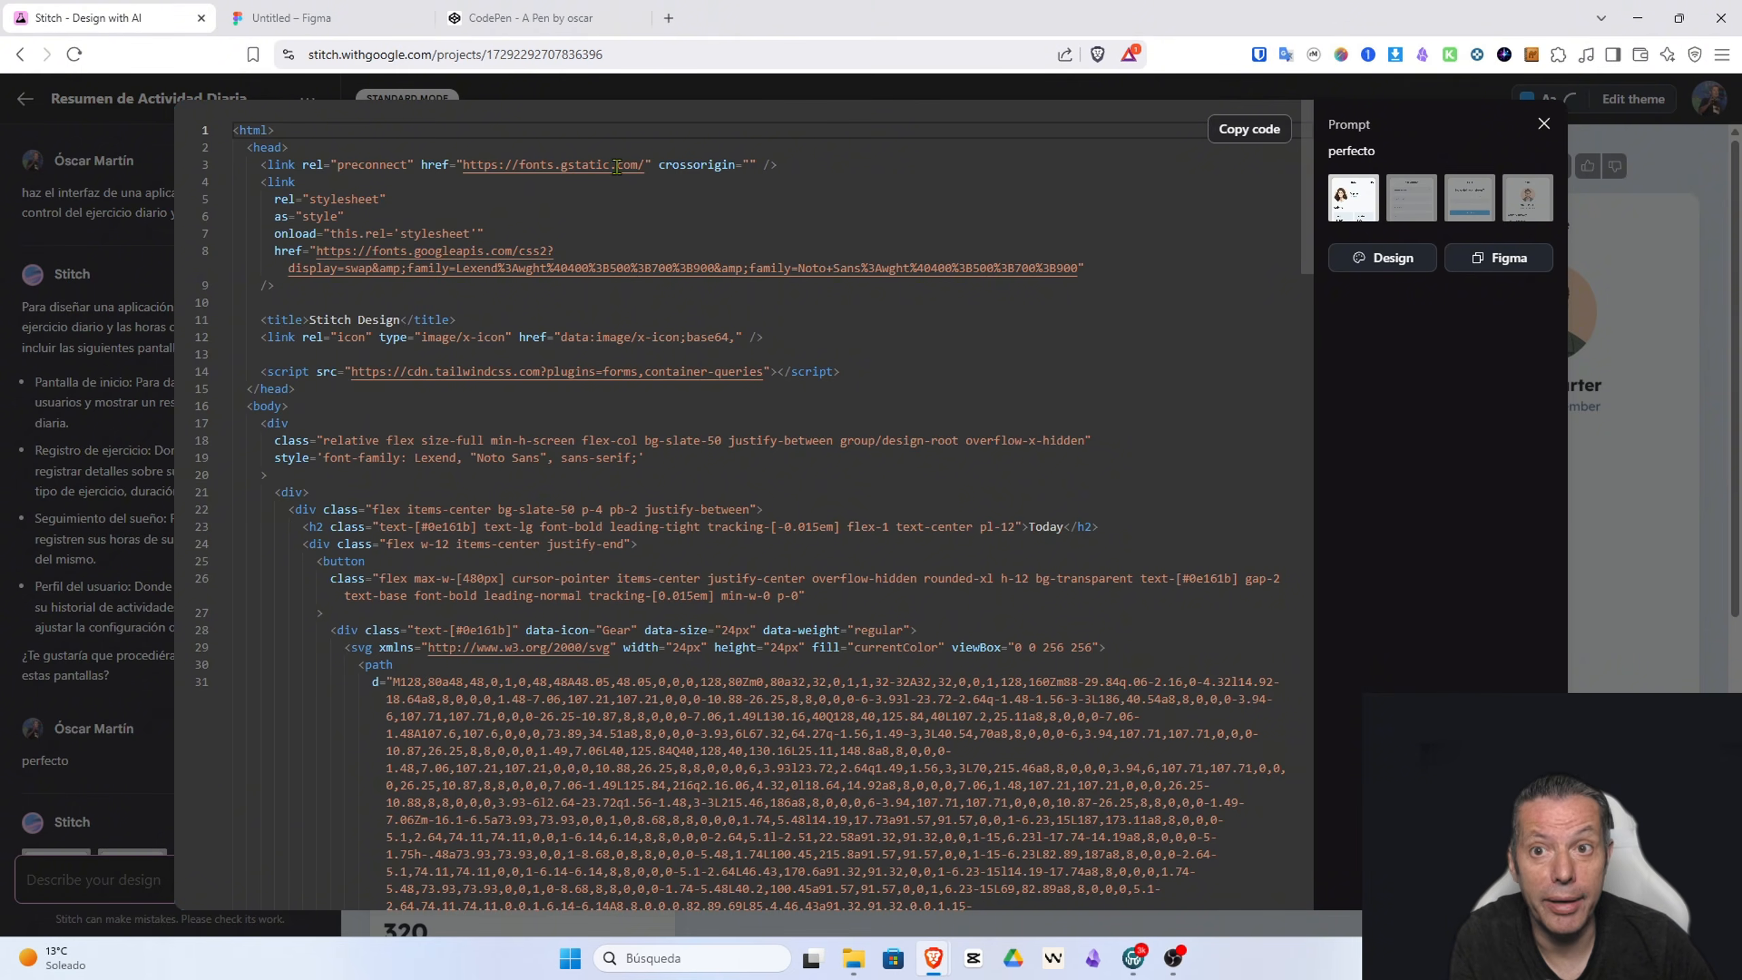
# Step: Switch to CodePen and paste the copied code into the HTML editor of the untitled pen
pyautogui.click(539, 18)
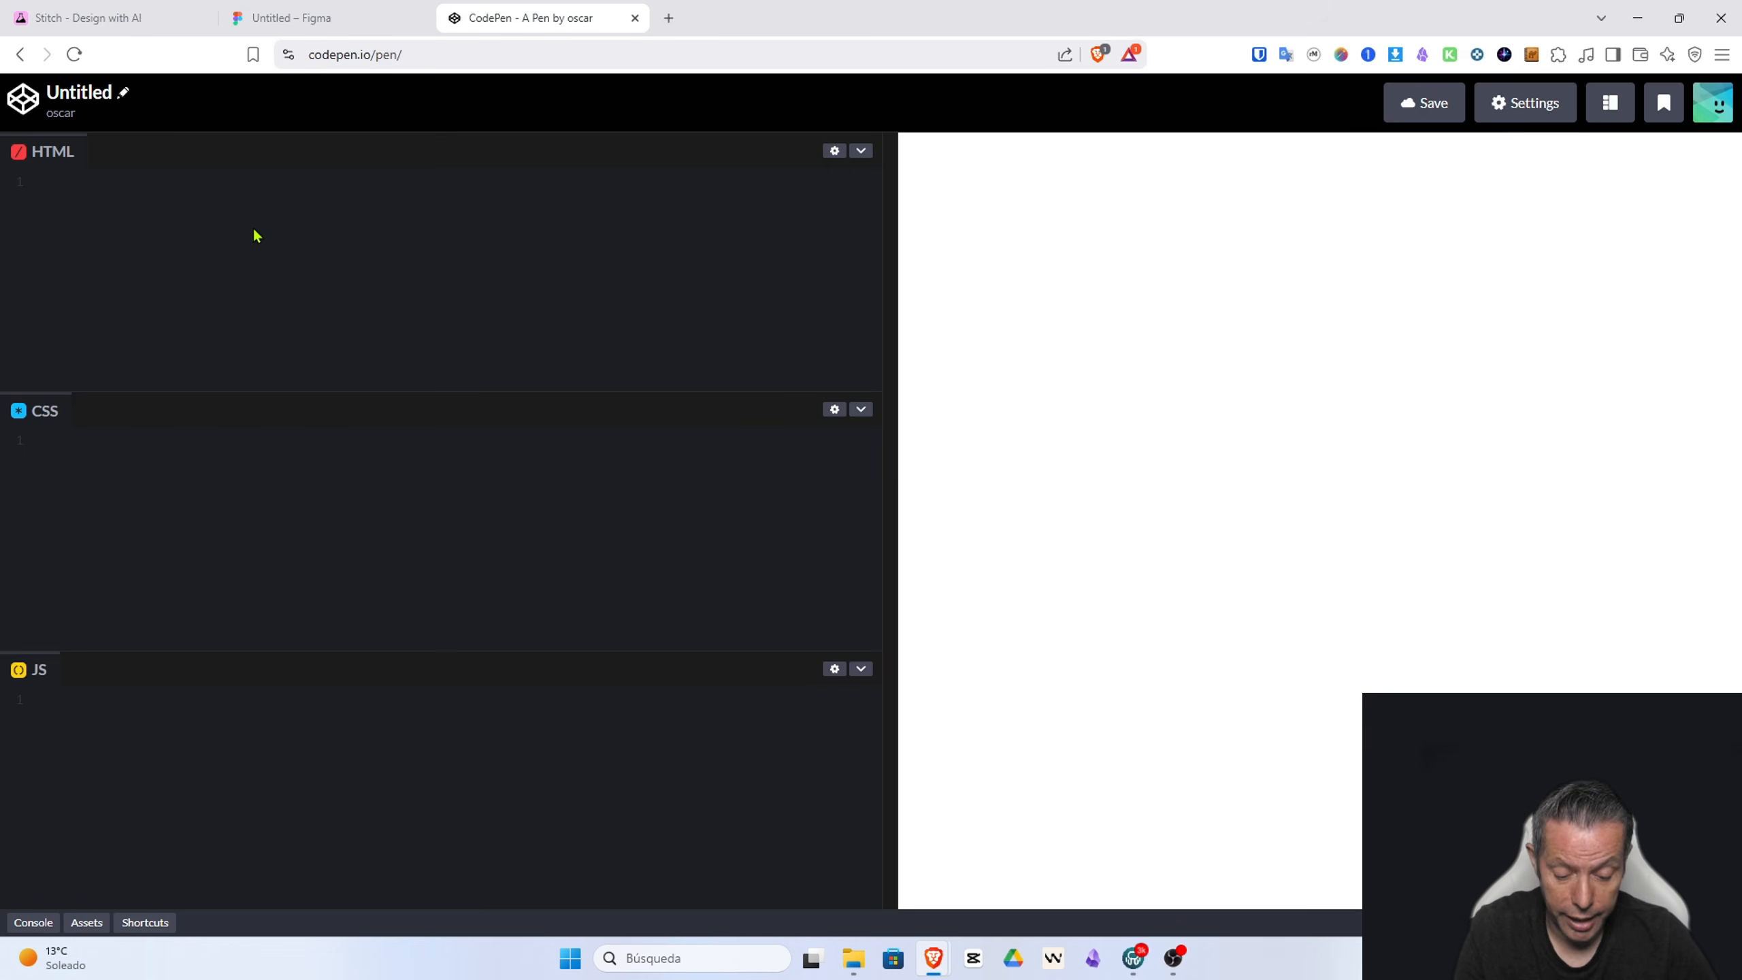
pyautogui.hotkey('ctrl', 'v')
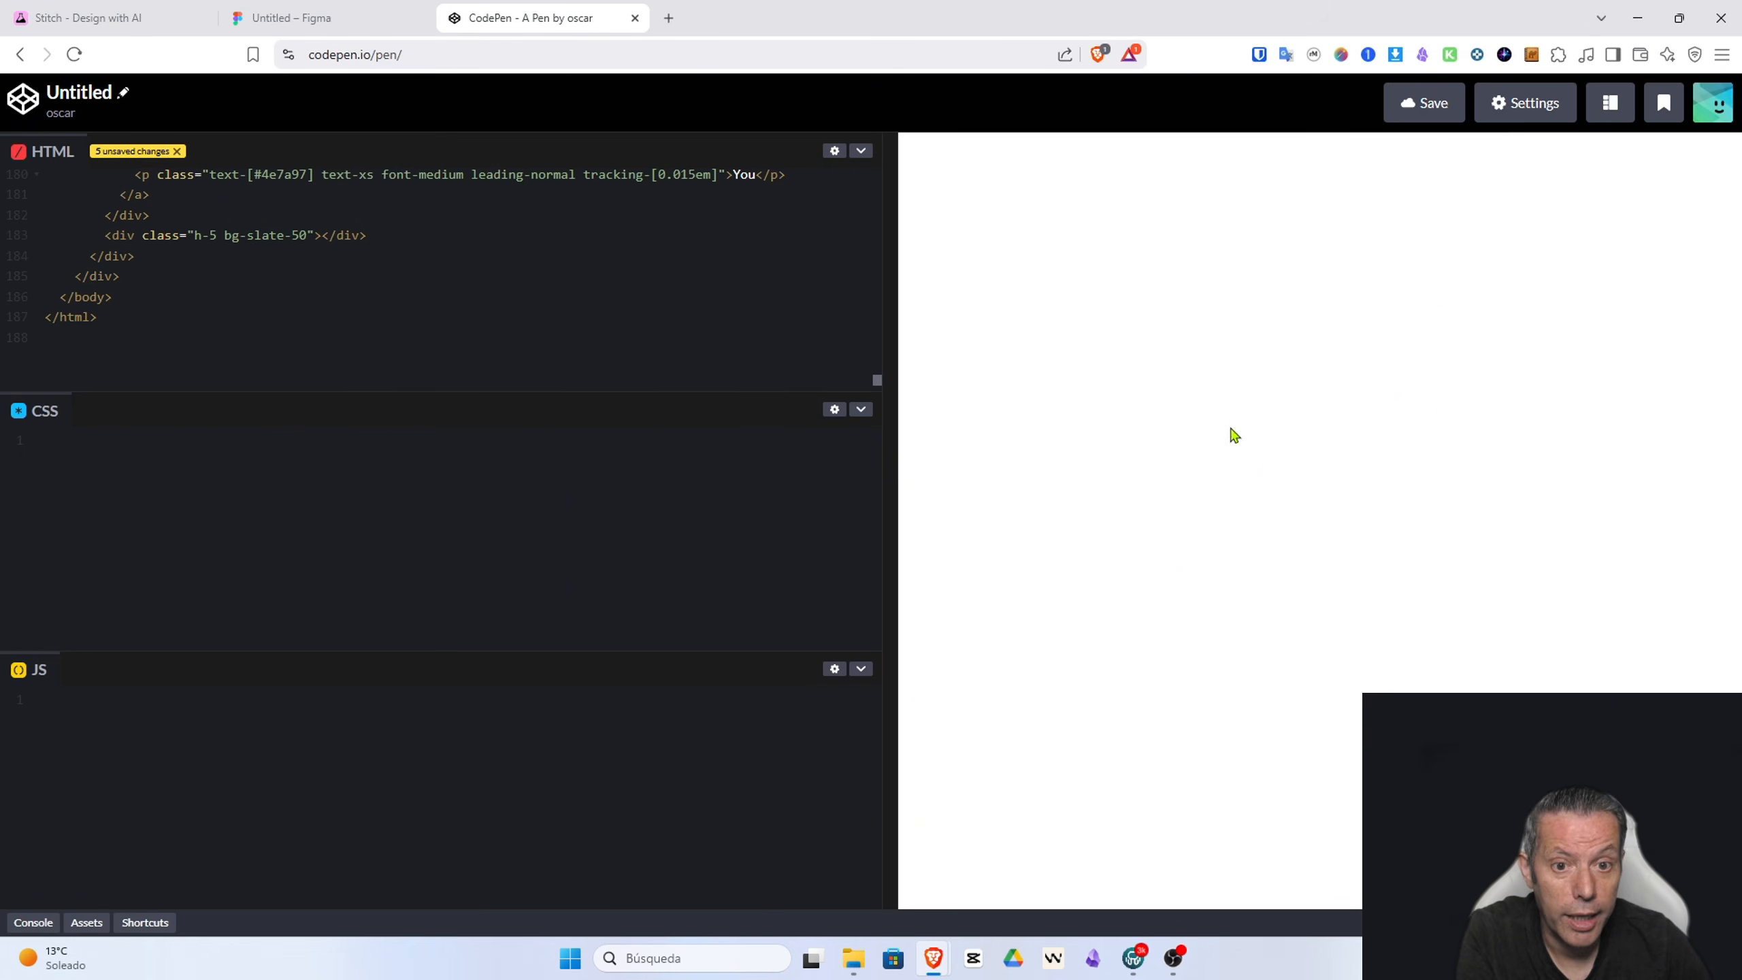
pyautogui.click(511, 520)
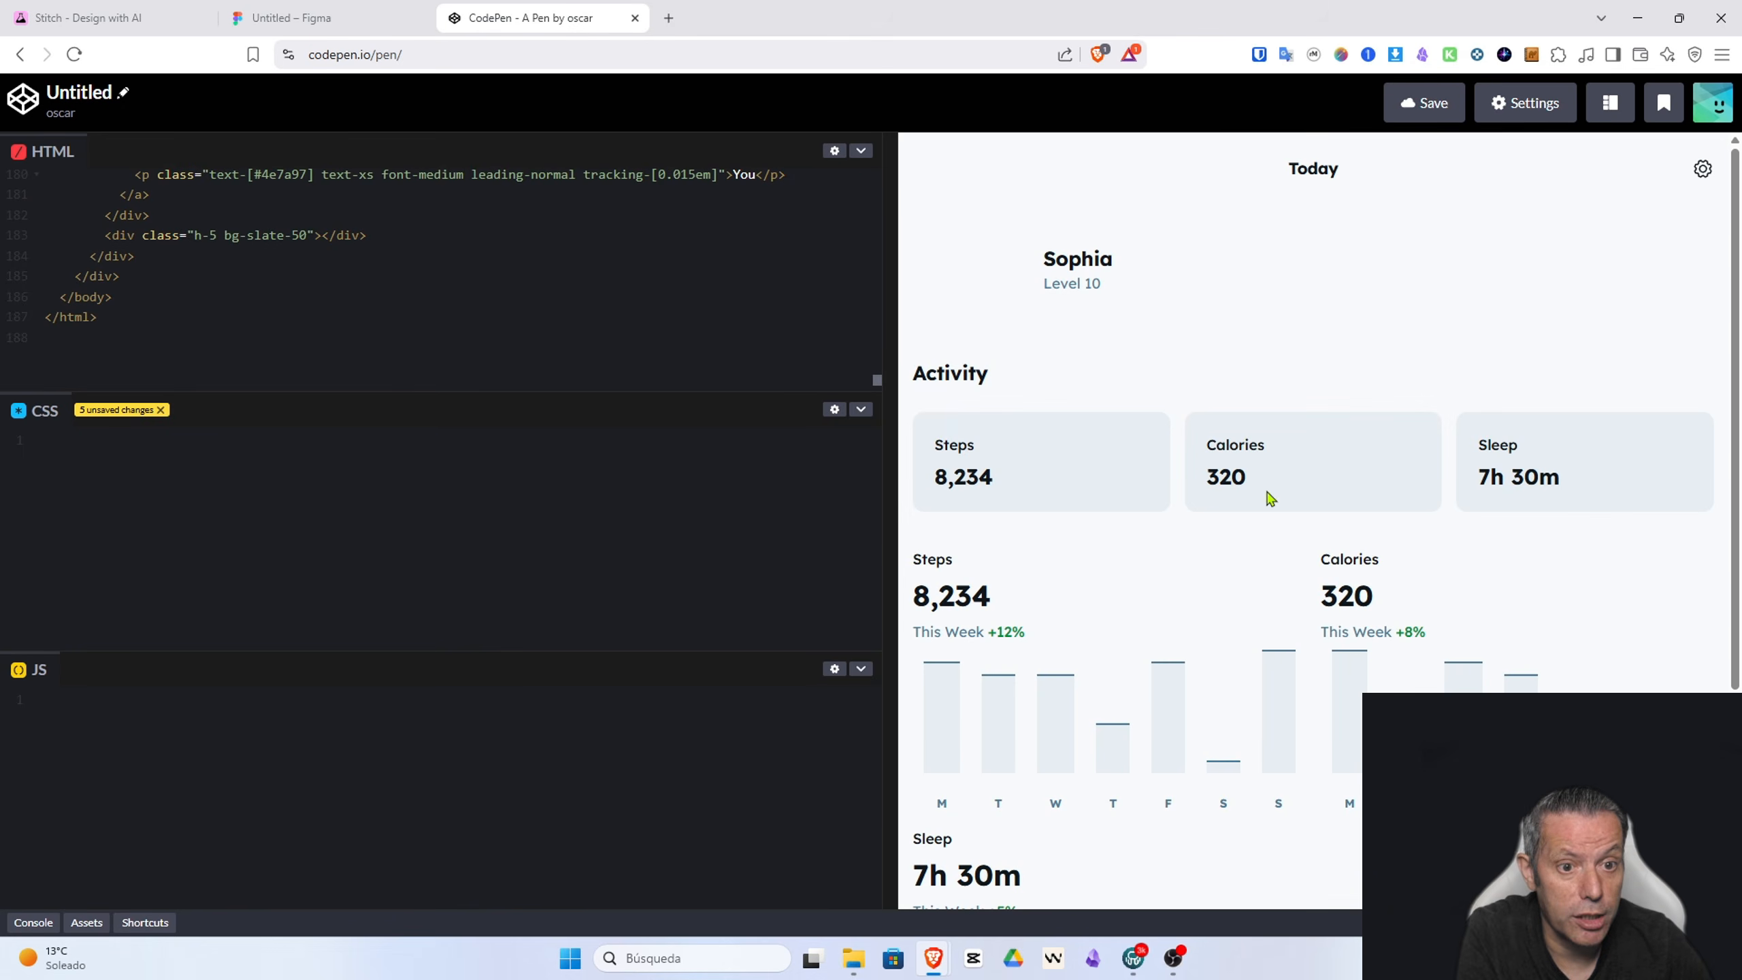
# Step: Widen and narrow the preview pane to examine how the Today screen's layout adapts
pyautogui.moveTo(896, 409); pyautogui.dragTo(828, 426)
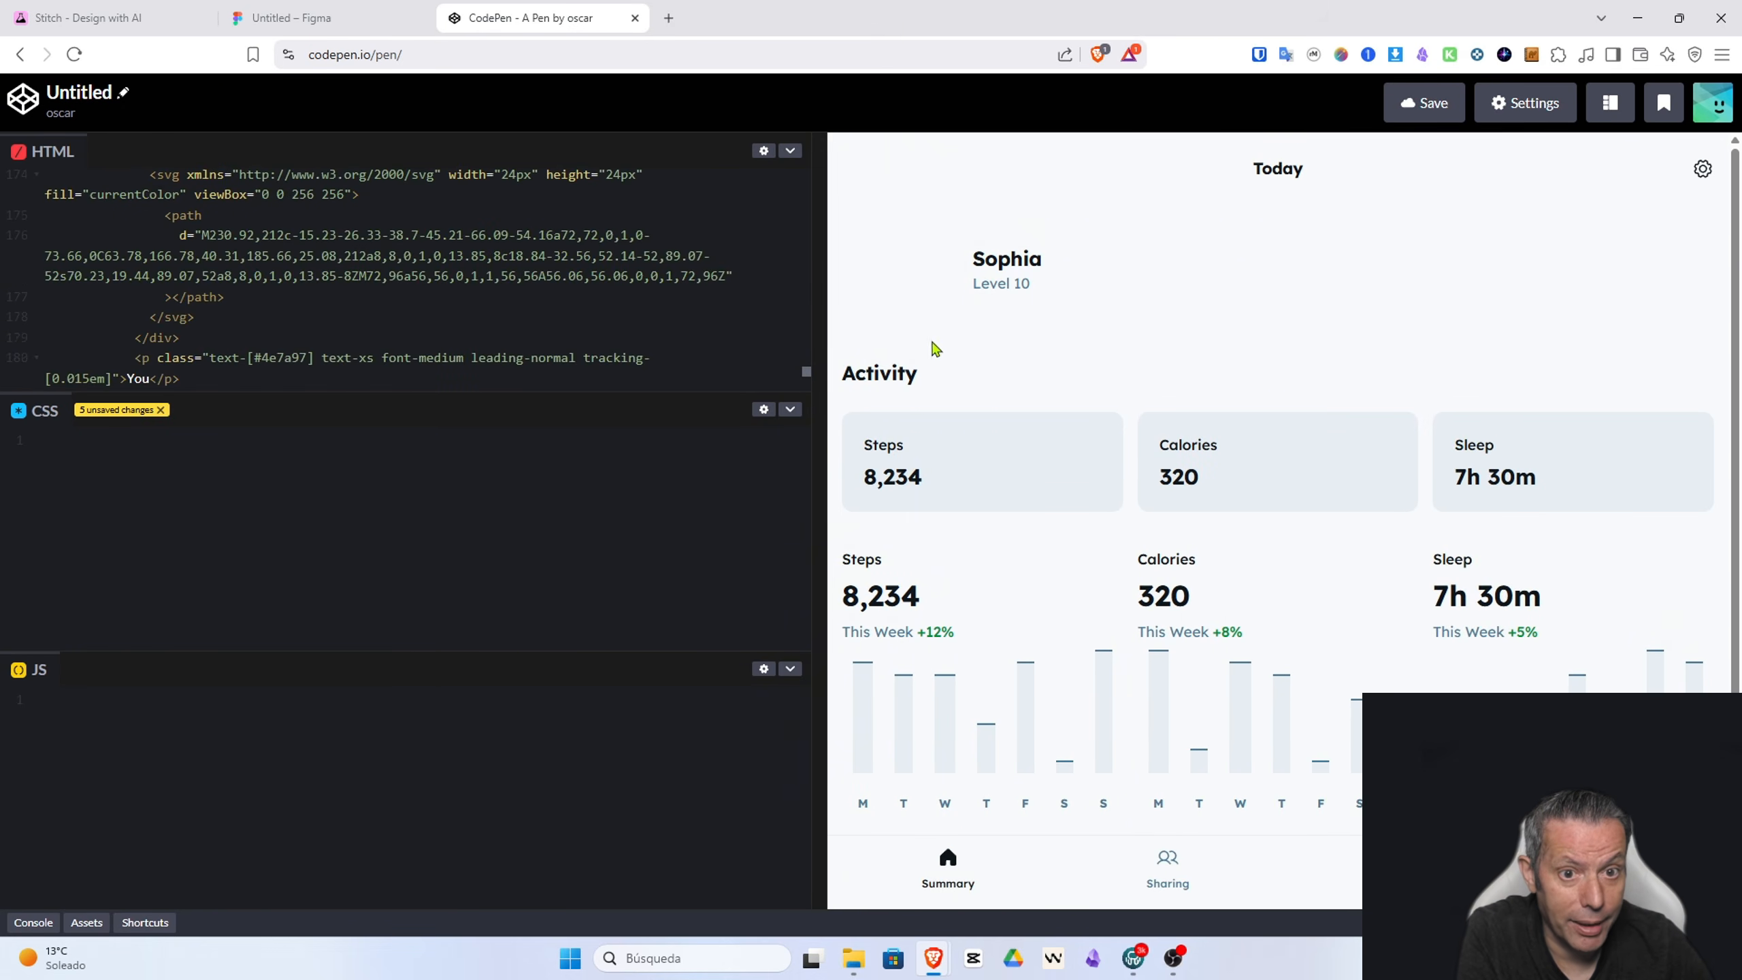
pyautogui.moveTo(828, 363); pyautogui.dragTo(894, 364)
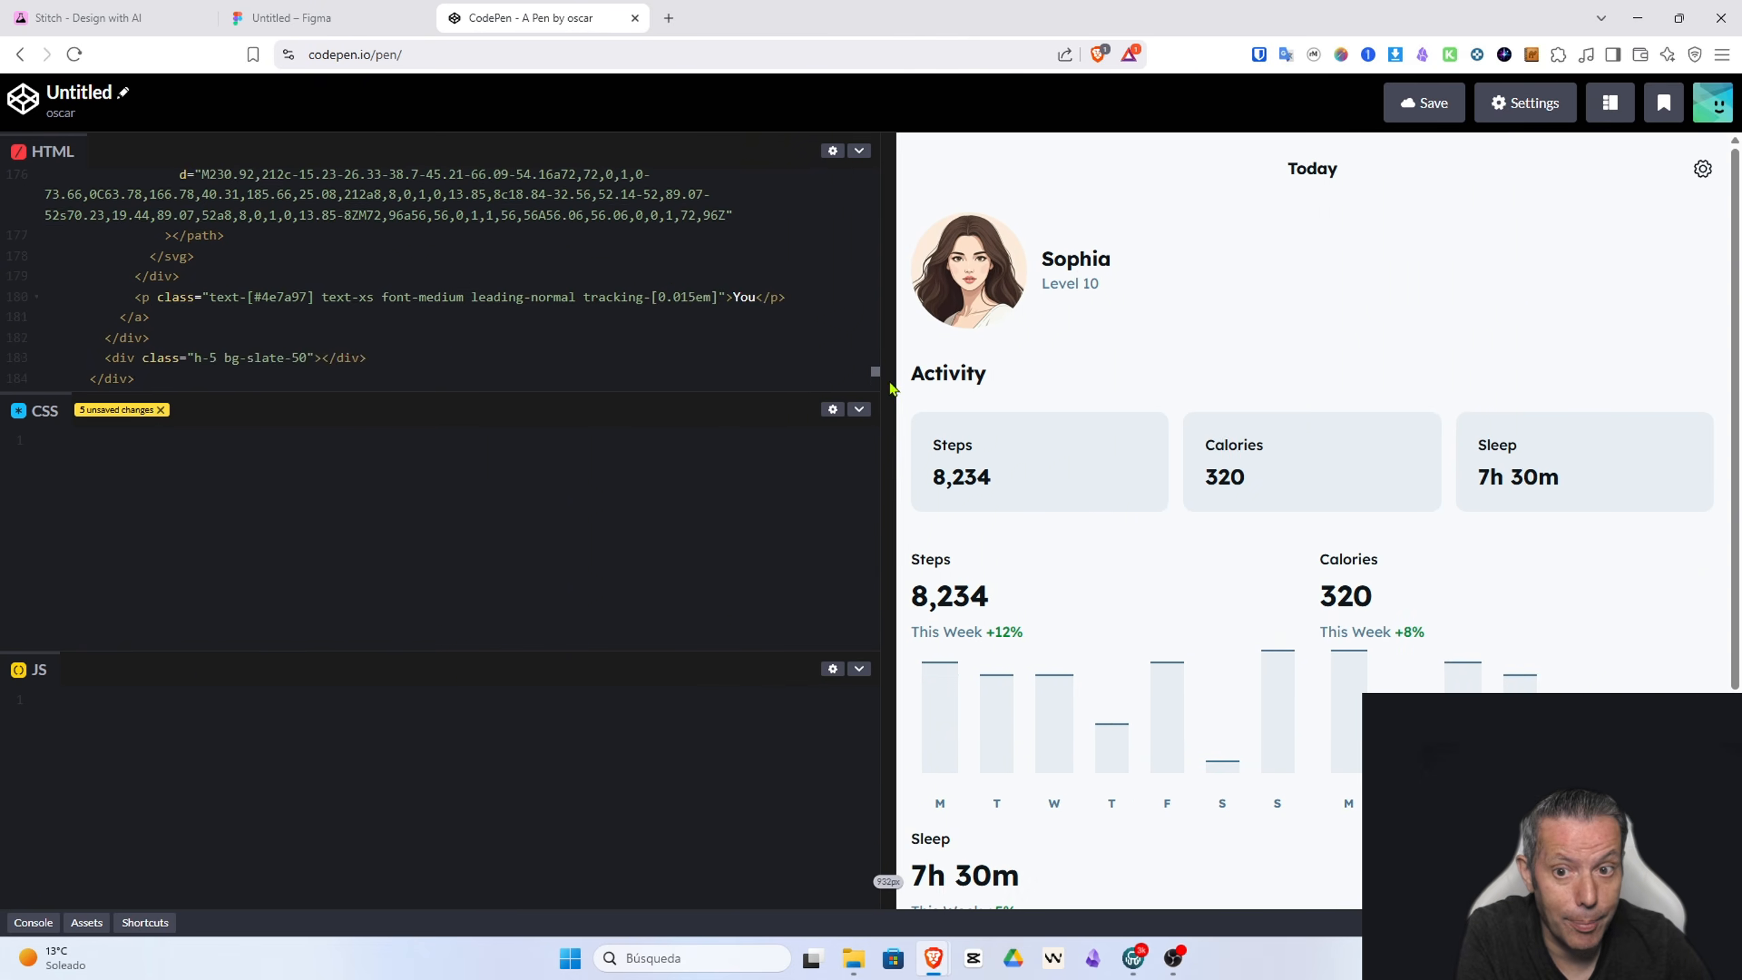
pyautogui.scroll(6, 464, 283)
pyautogui.scroll(3, 464, 284)
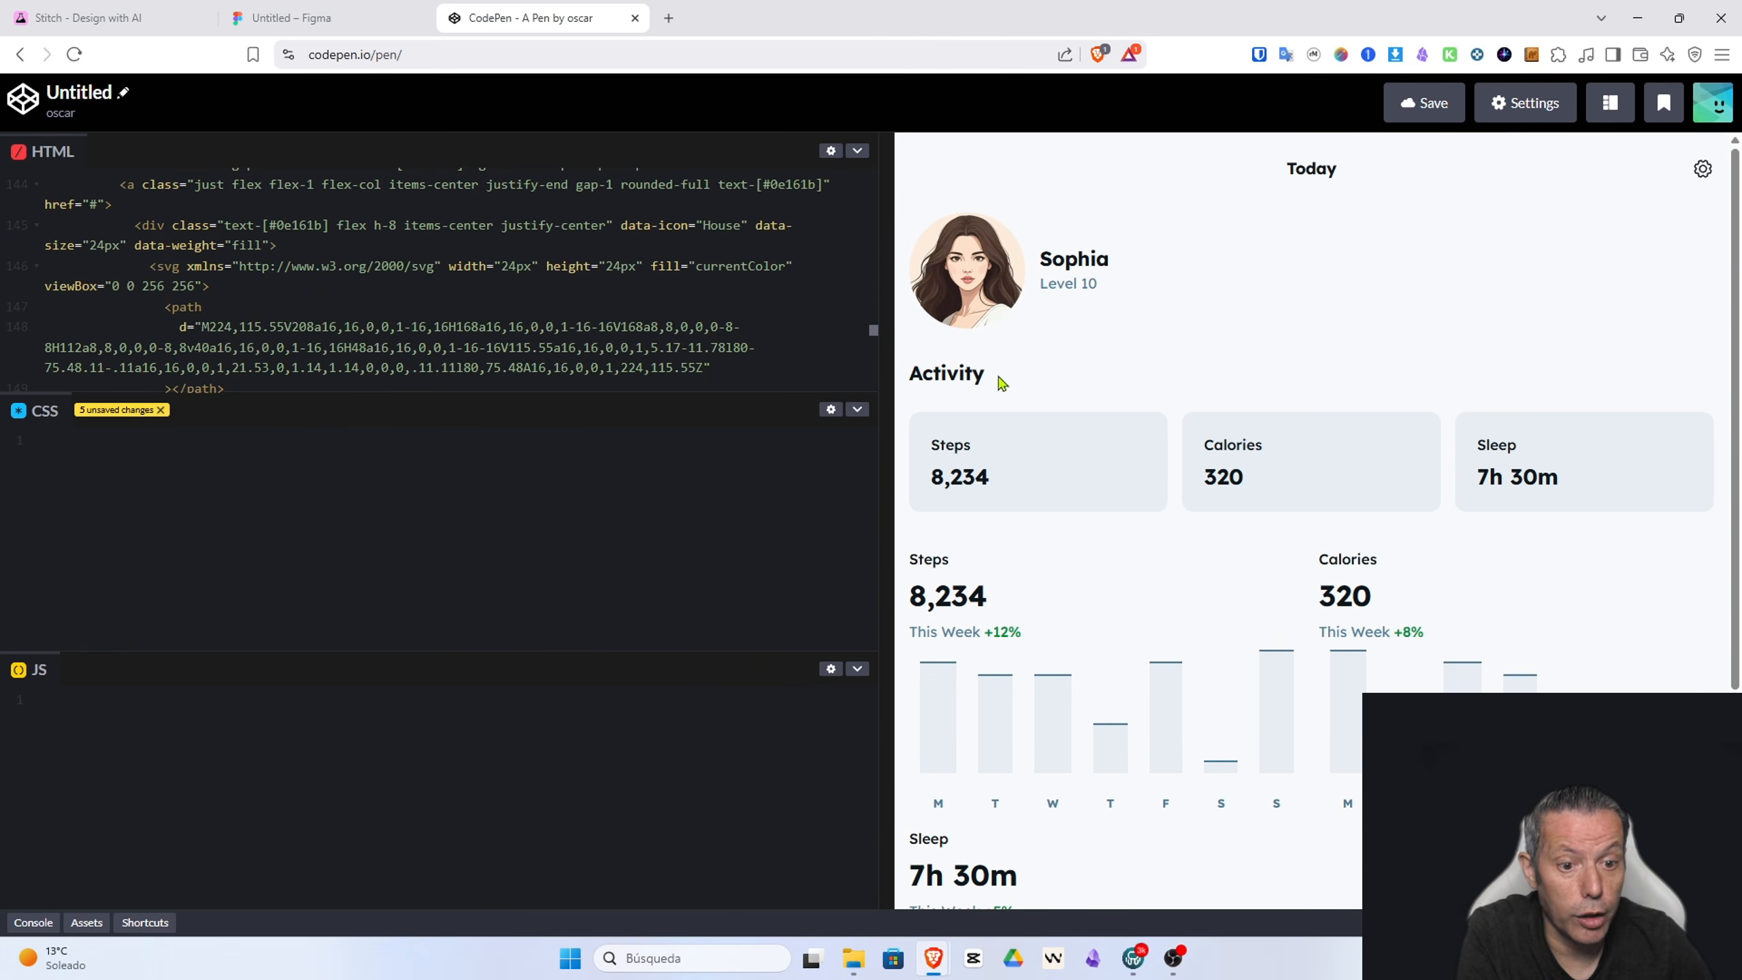
pyautogui.scroll(-4, 1005, 381)
pyautogui.scroll(4, 1005, 382)
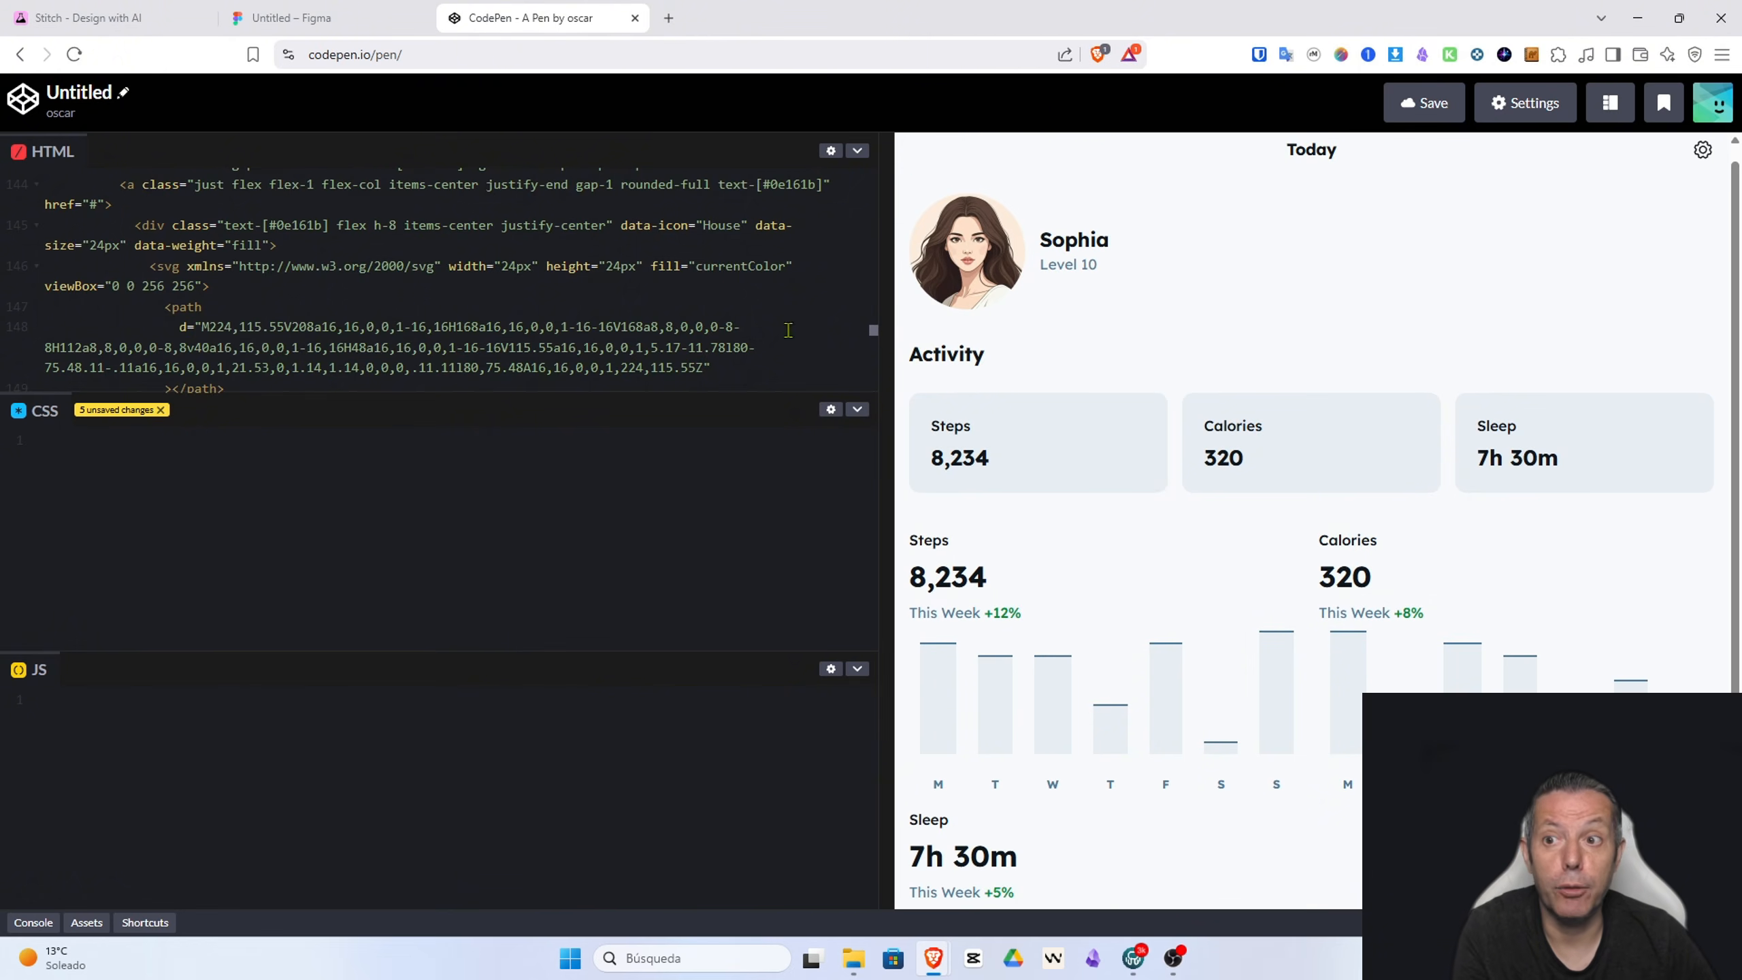
# Step: Enlarge the HTML editor and review the pasted code up to its head section
pyautogui.scroll(10, 400, 329)
pyautogui.moveTo(400, 418); pyautogui.dragTo(425, 718)
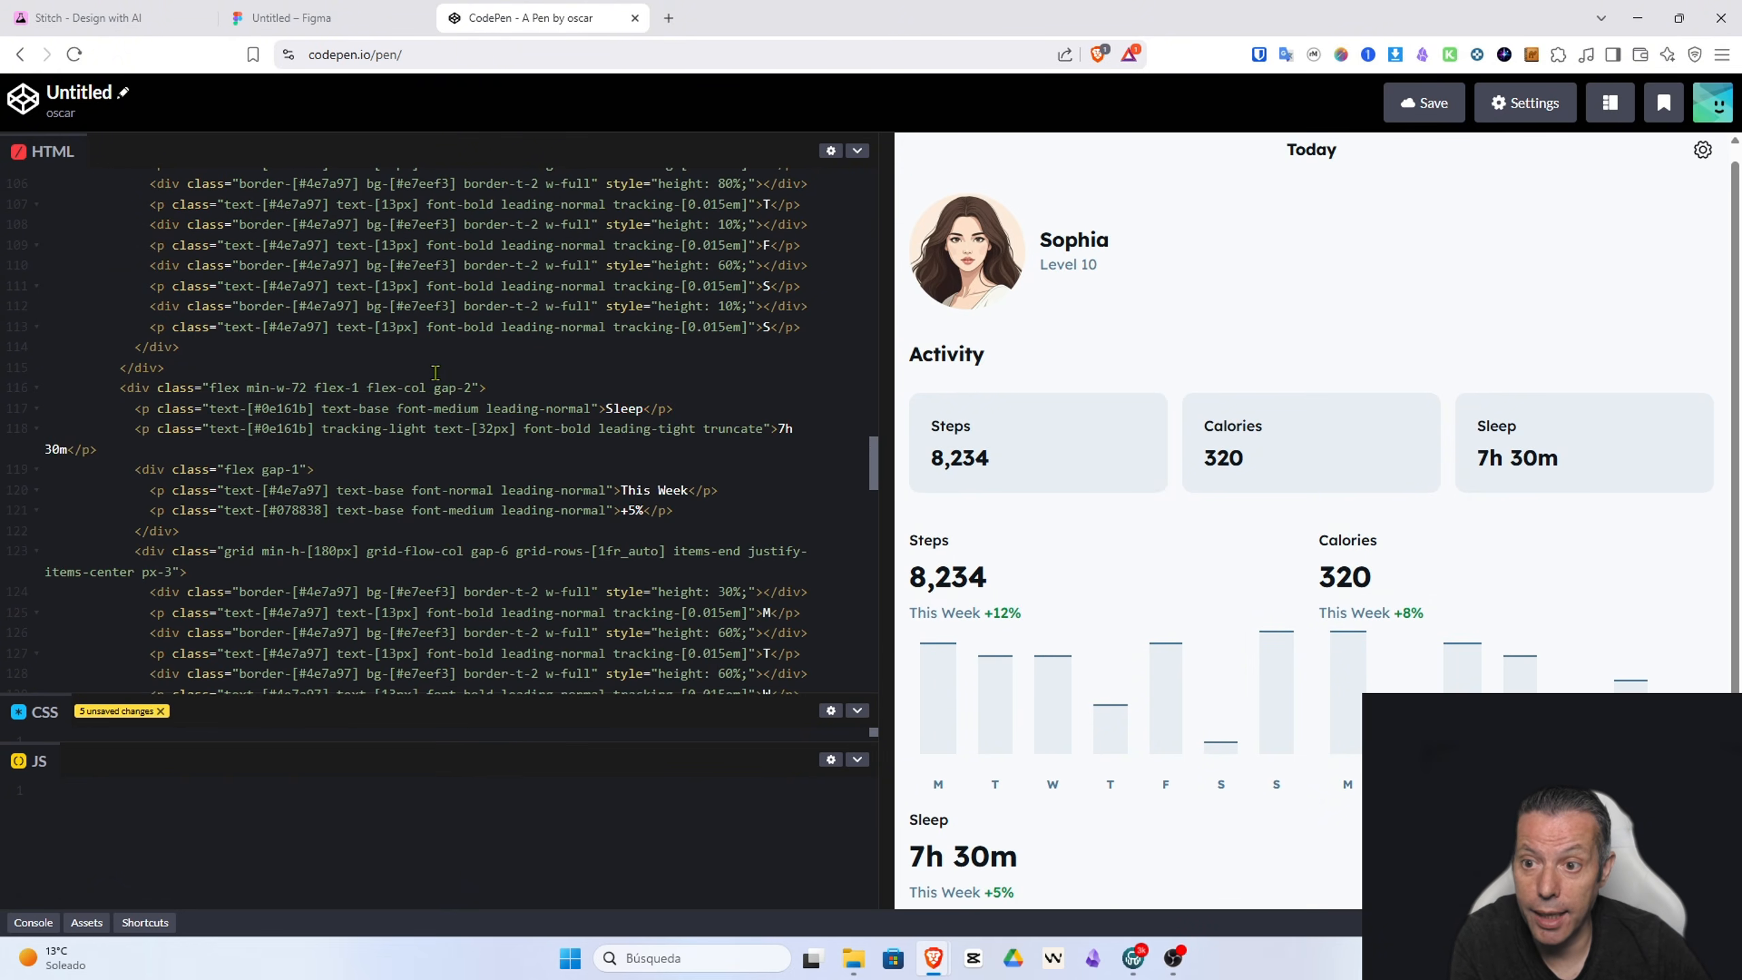
pyautogui.scroll(10, 426, 375)
pyautogui.scroll(10, 427, 375)
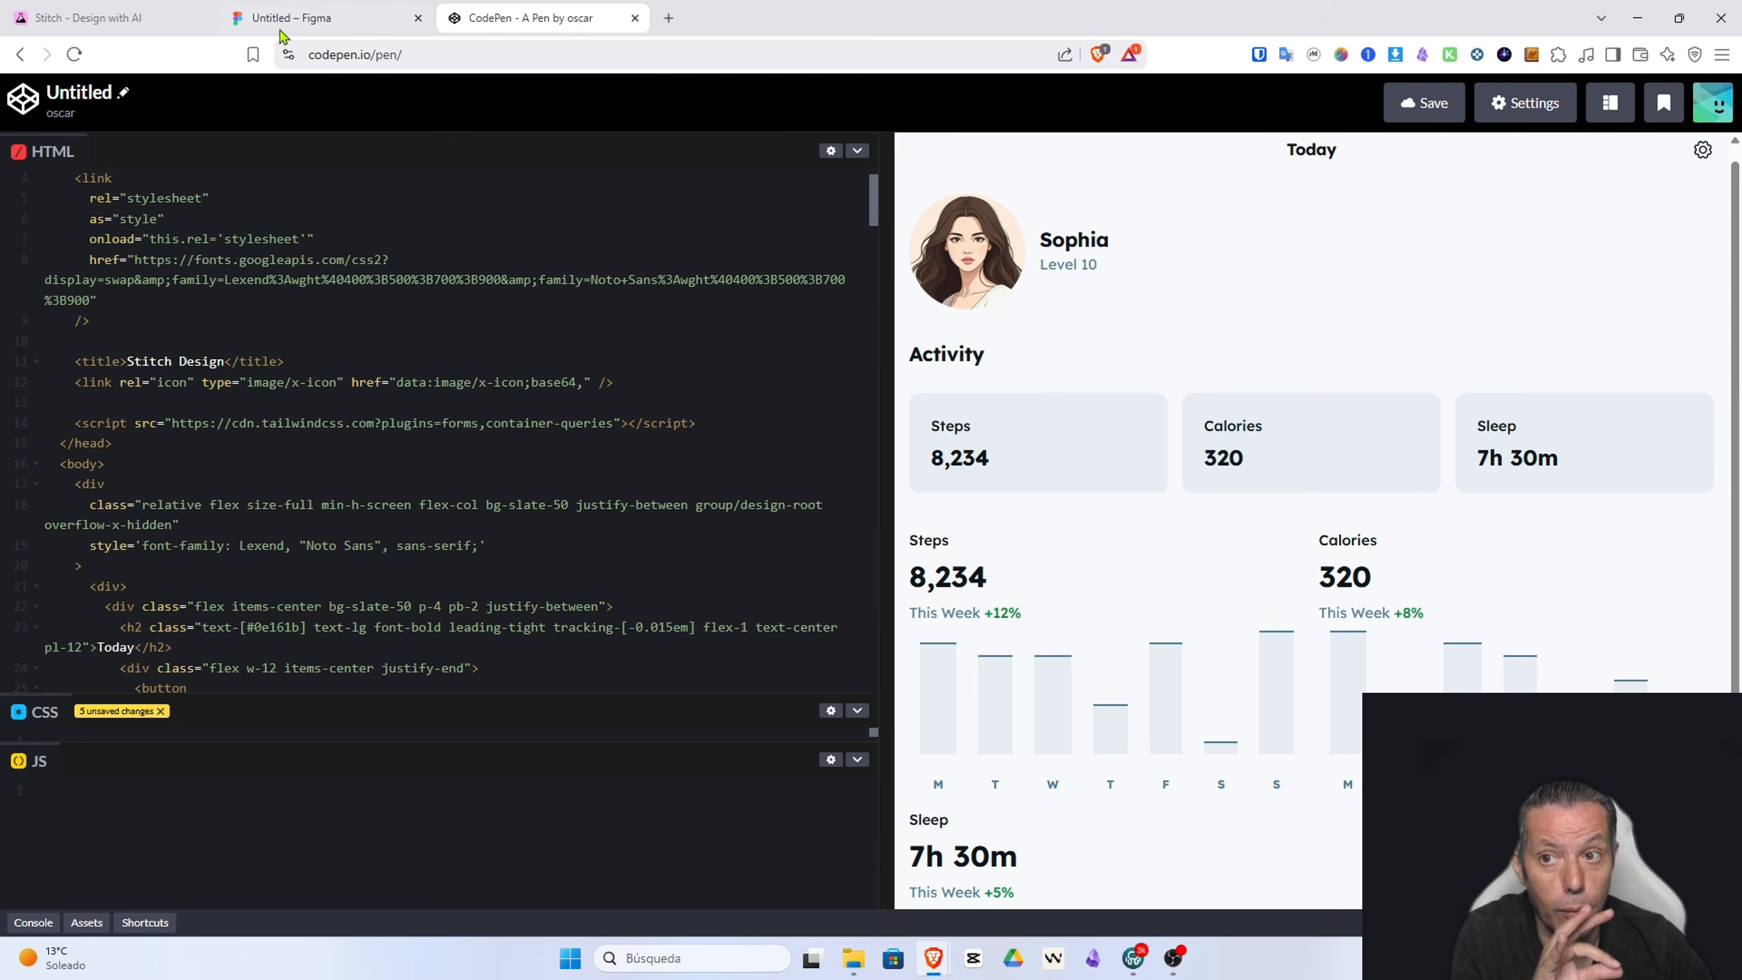
# Step: Switch back to Stitch, return the Today screen to its design view and copy it for Figma
pyautogui.click(353, 14)
pyautogui.click(76, 24)
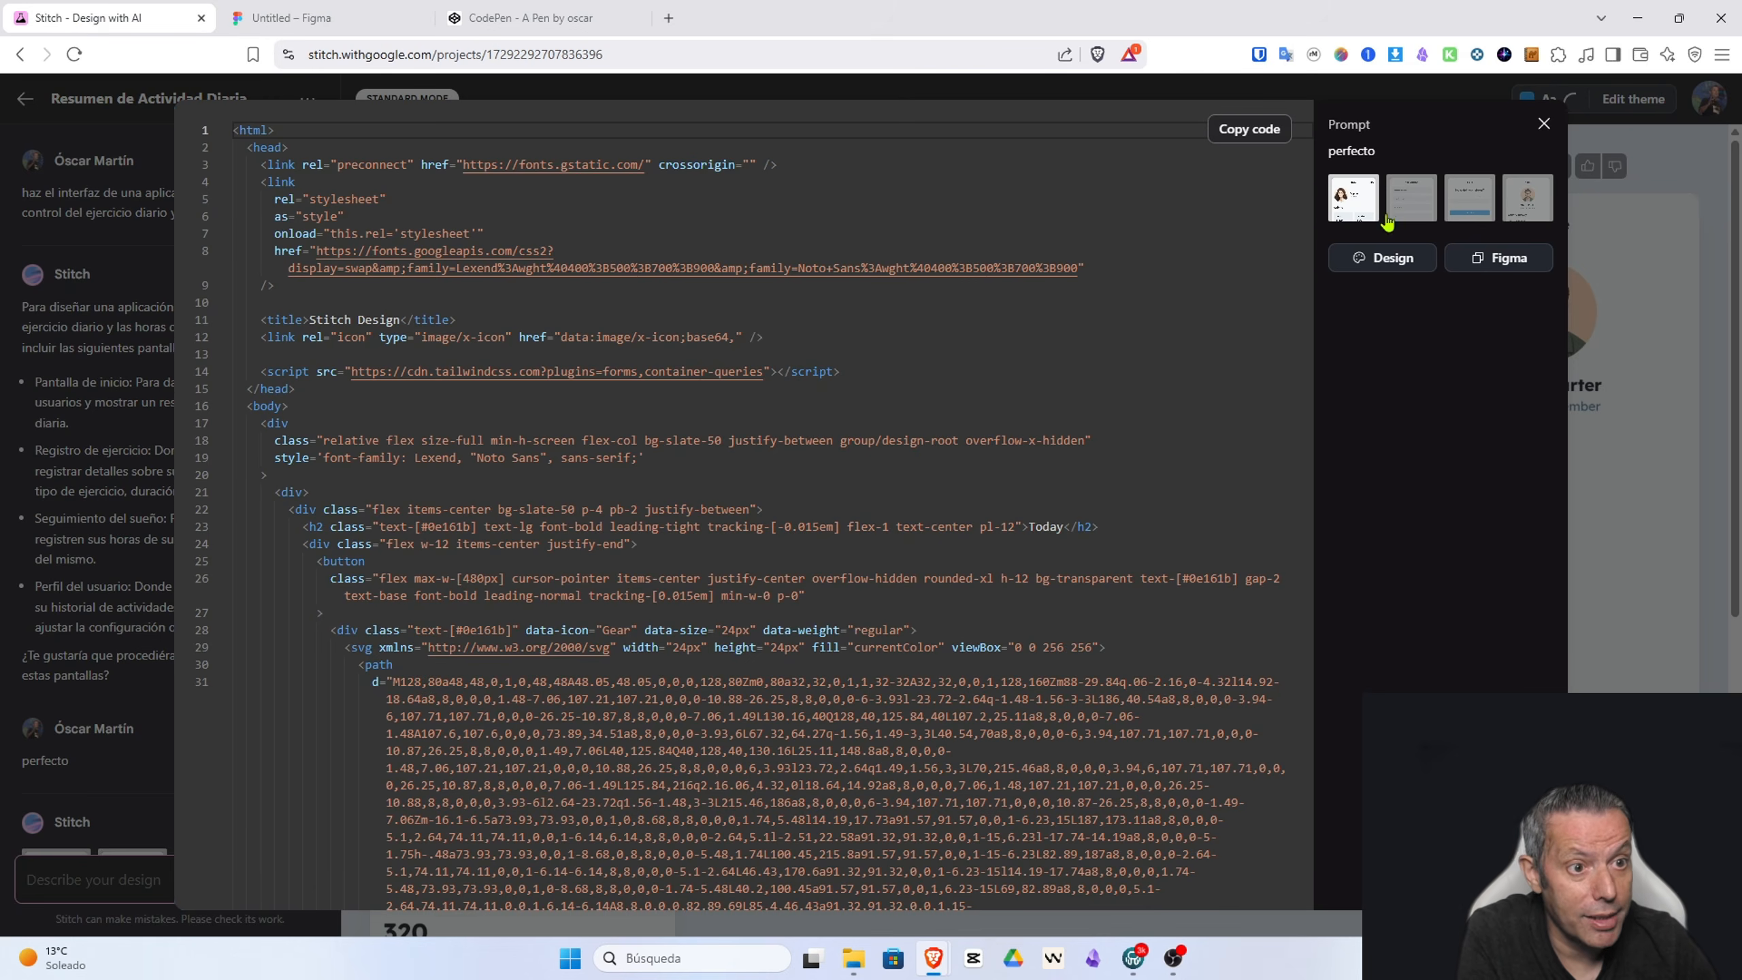
pyautogui.click(1368, 261)
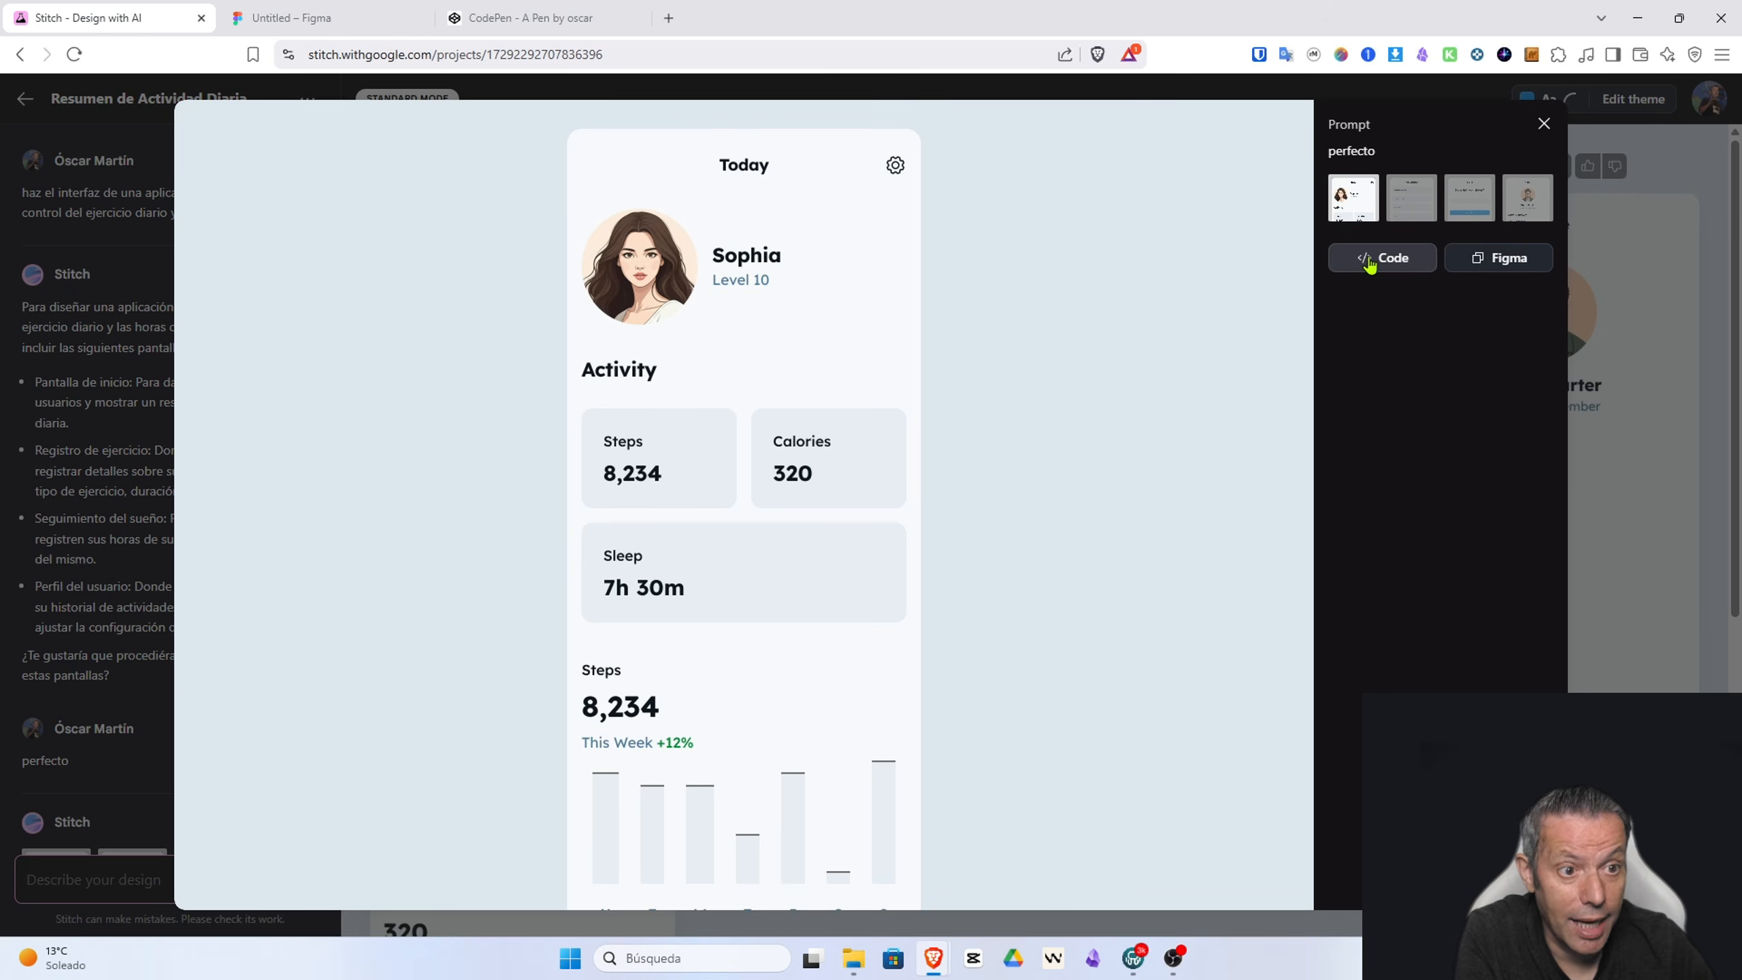
pyautogui.click(1401, 262)
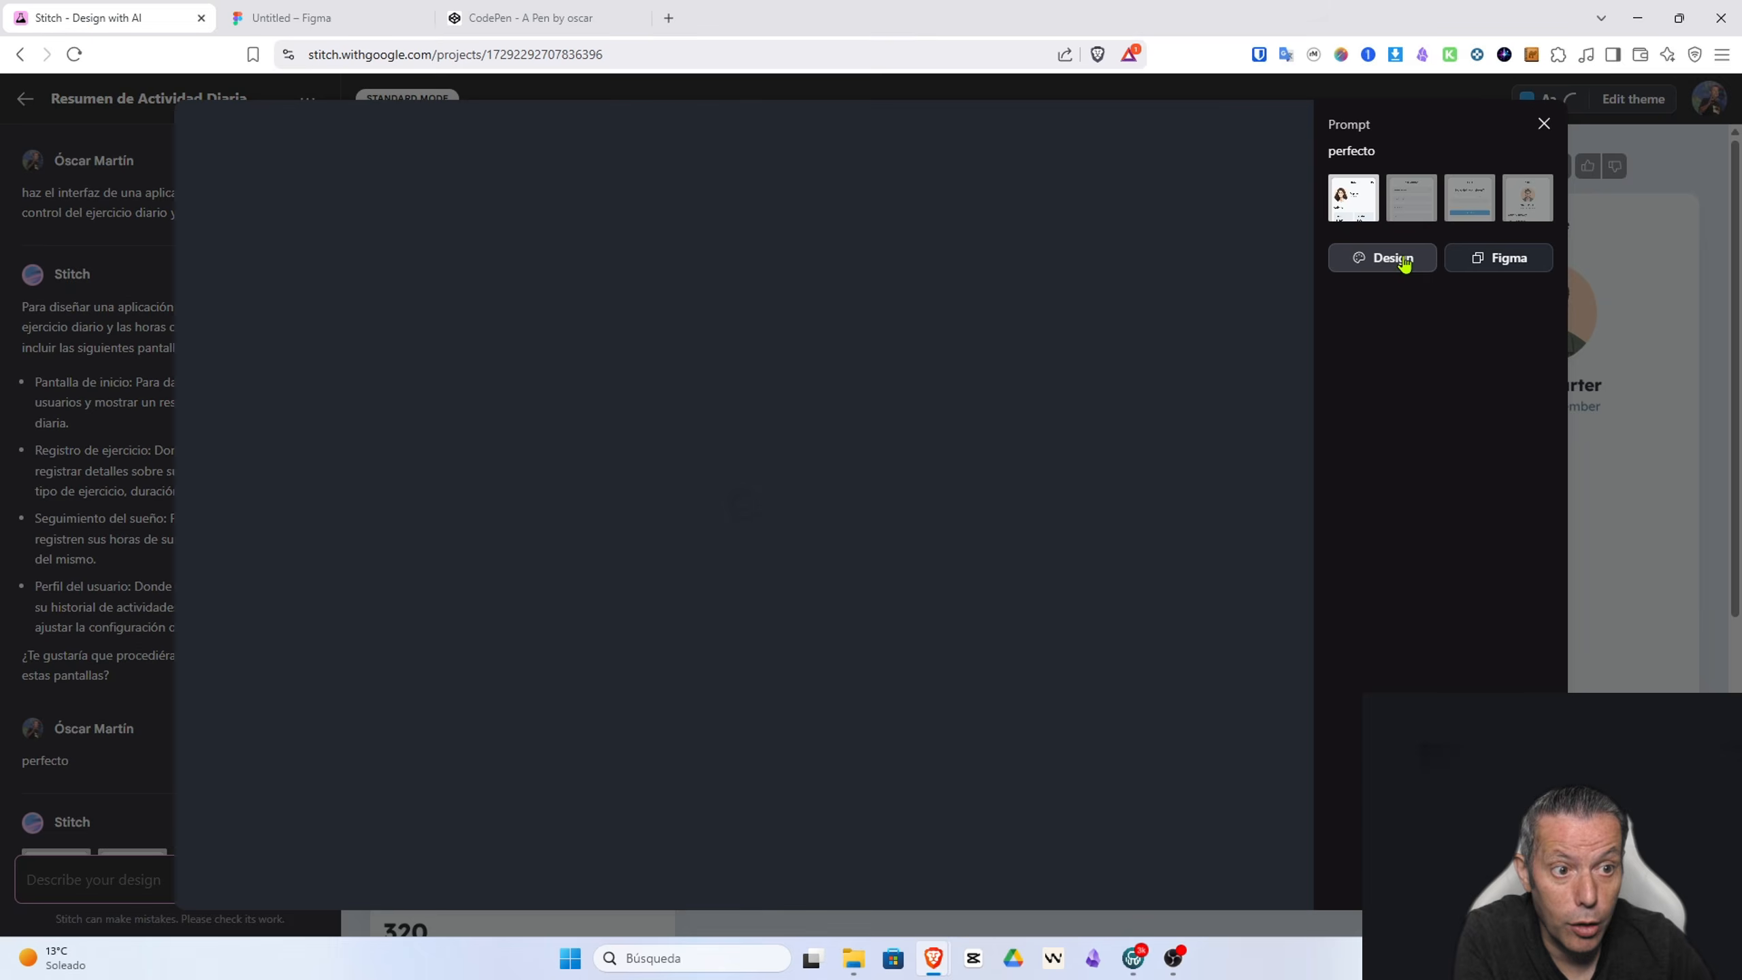
pyautogui.click(1399, 261)
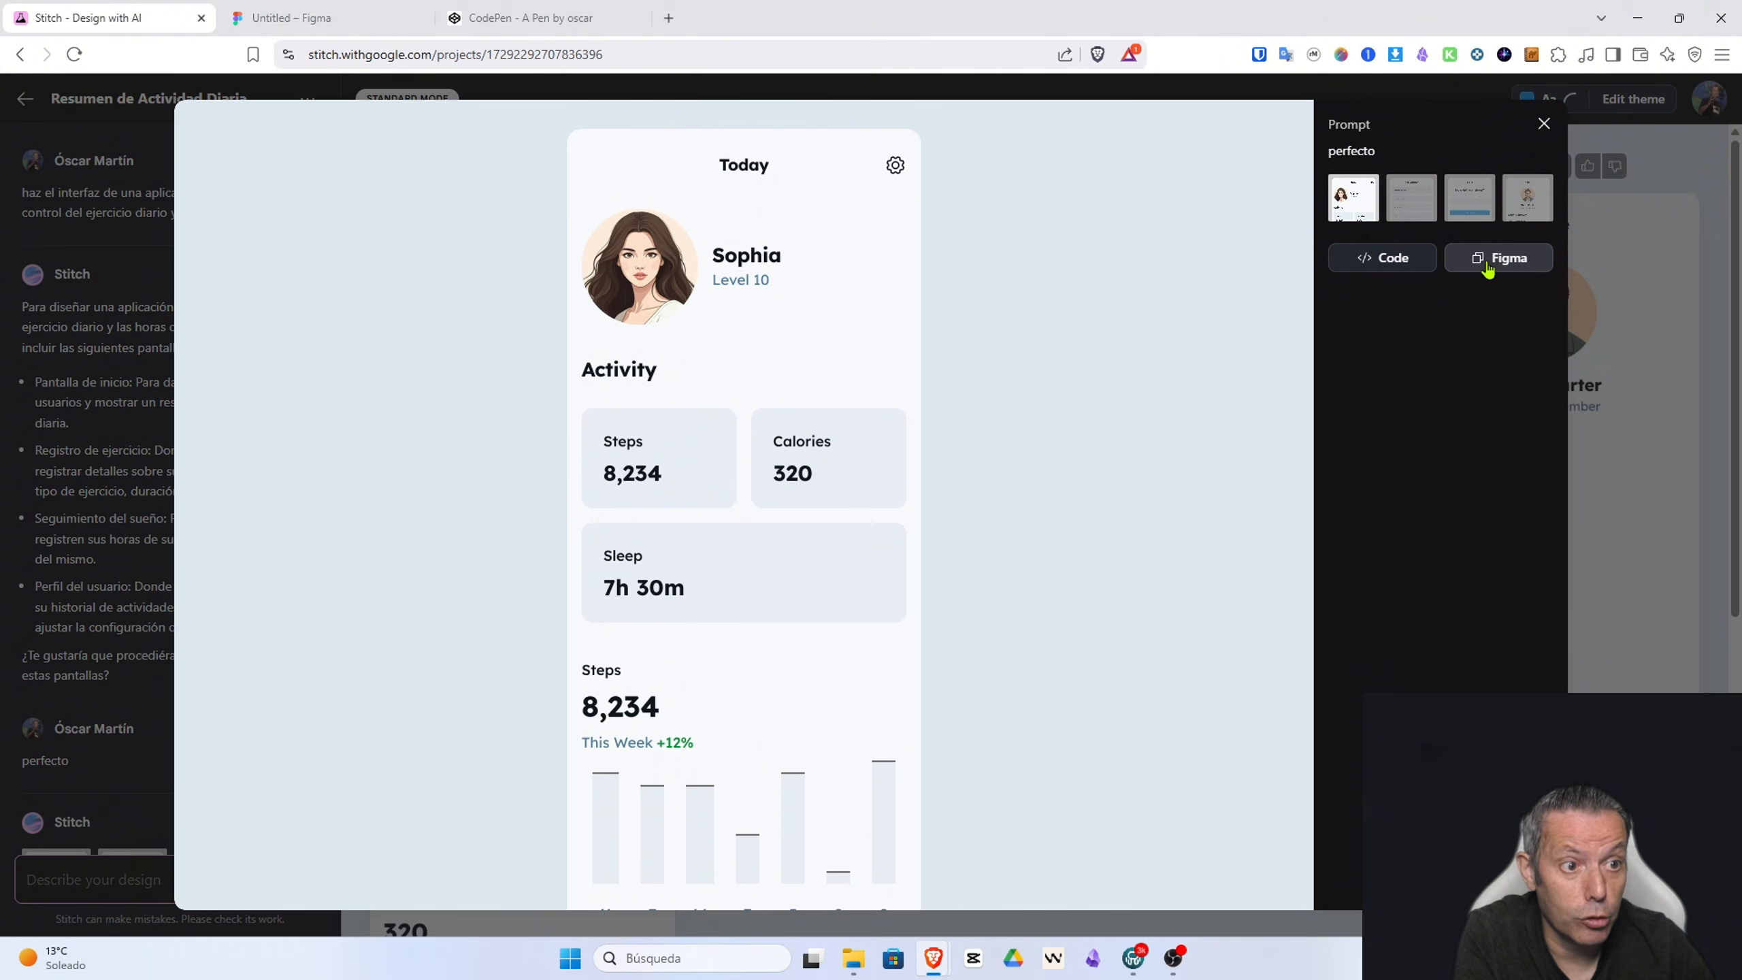
pyautogui.click(1501, 264)
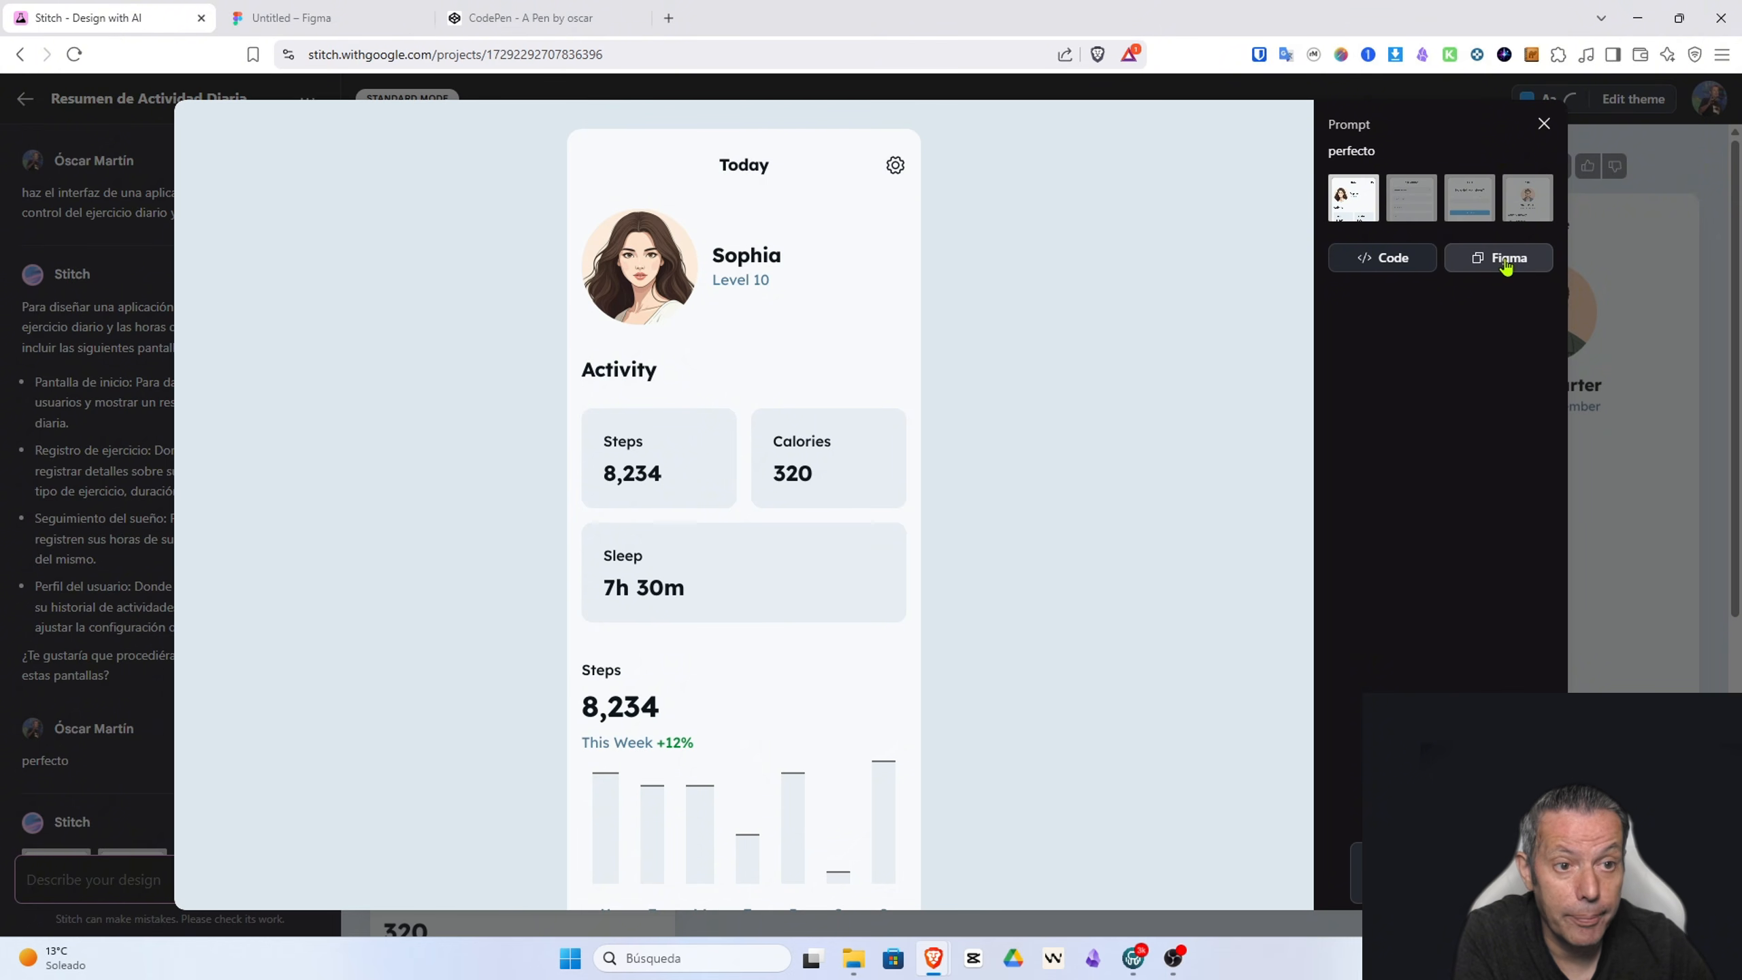
# Step: Switch to Figma, create a new design file from the home page and paste the copied Today screen onto its canvas
pyautogui.click(325, 17)
pyautogui.moveTo(374, 55); pyautogui.dragTo(1139, 120)
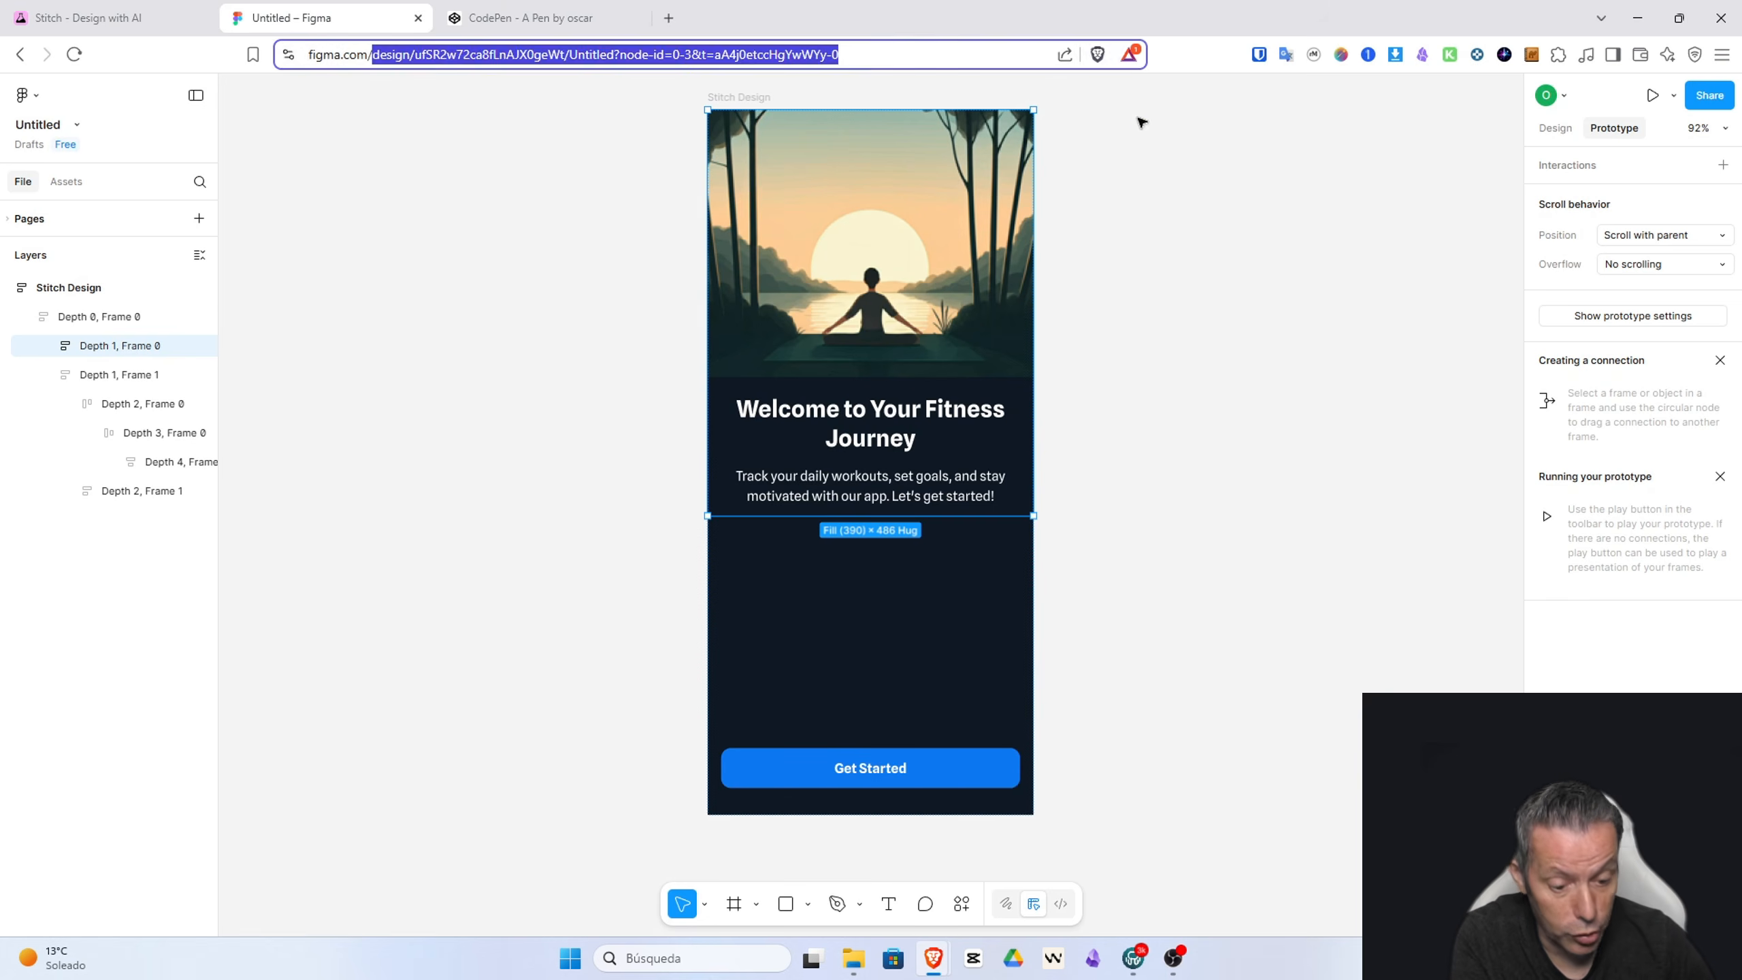
pyautogui.press('BackSpace')
pyautogui.press('Return')
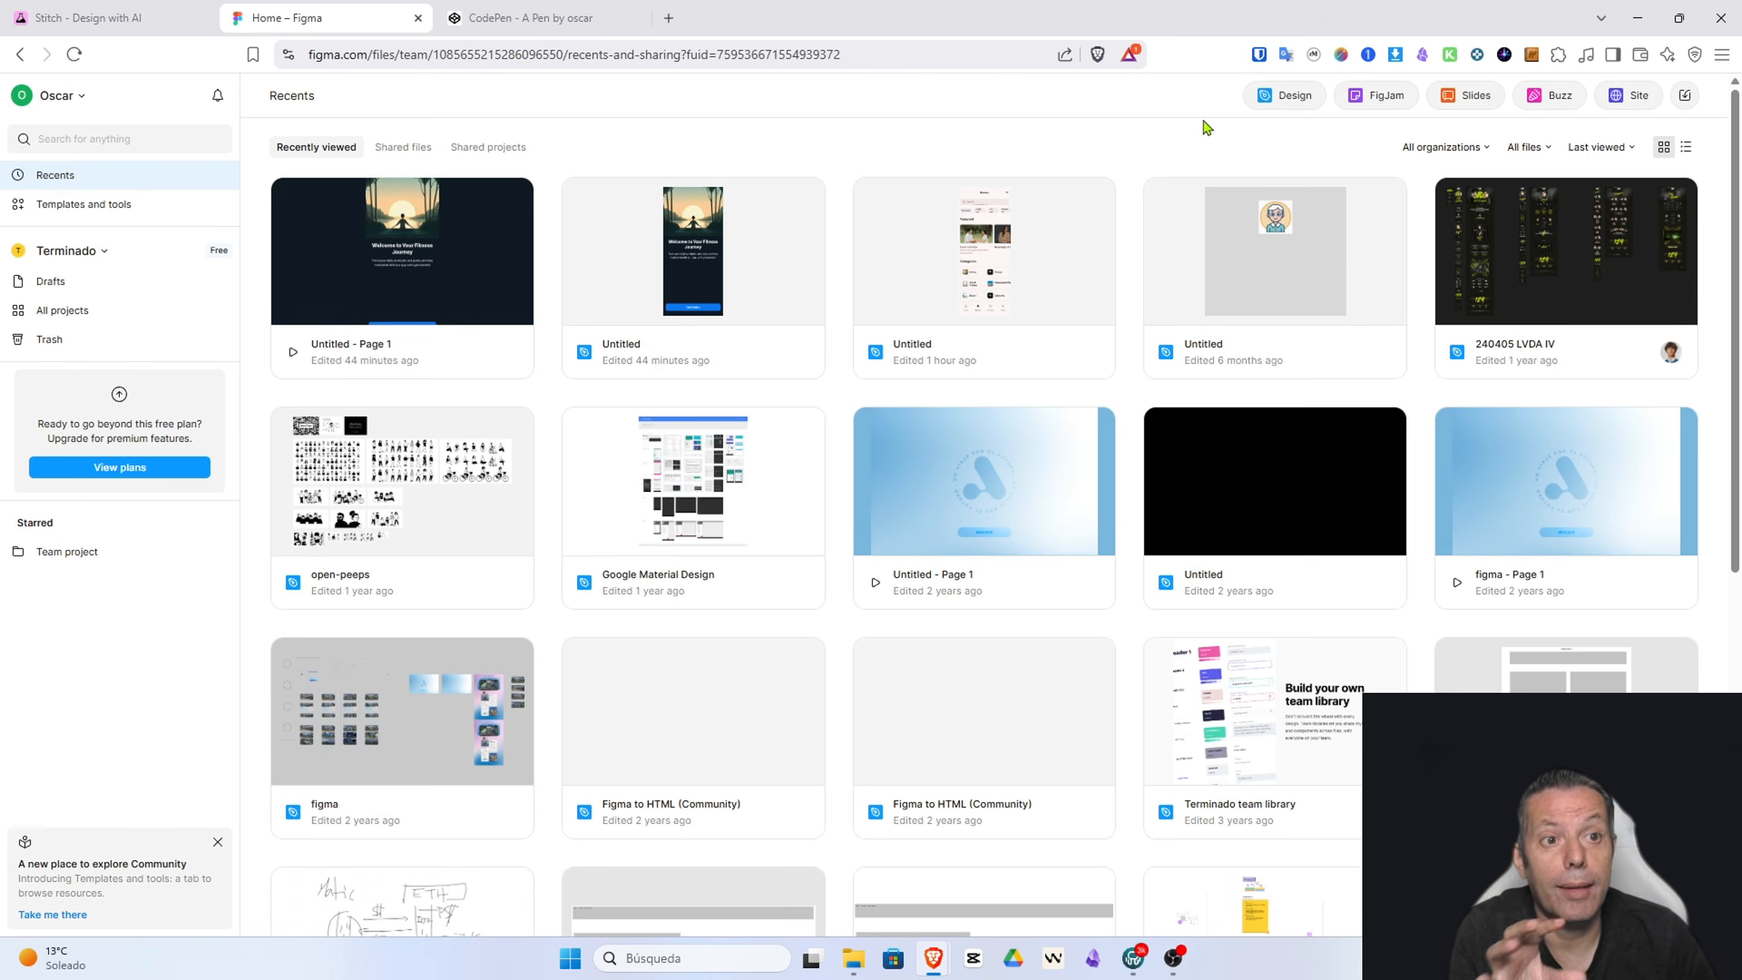
pyautogui.click(1276, 103)
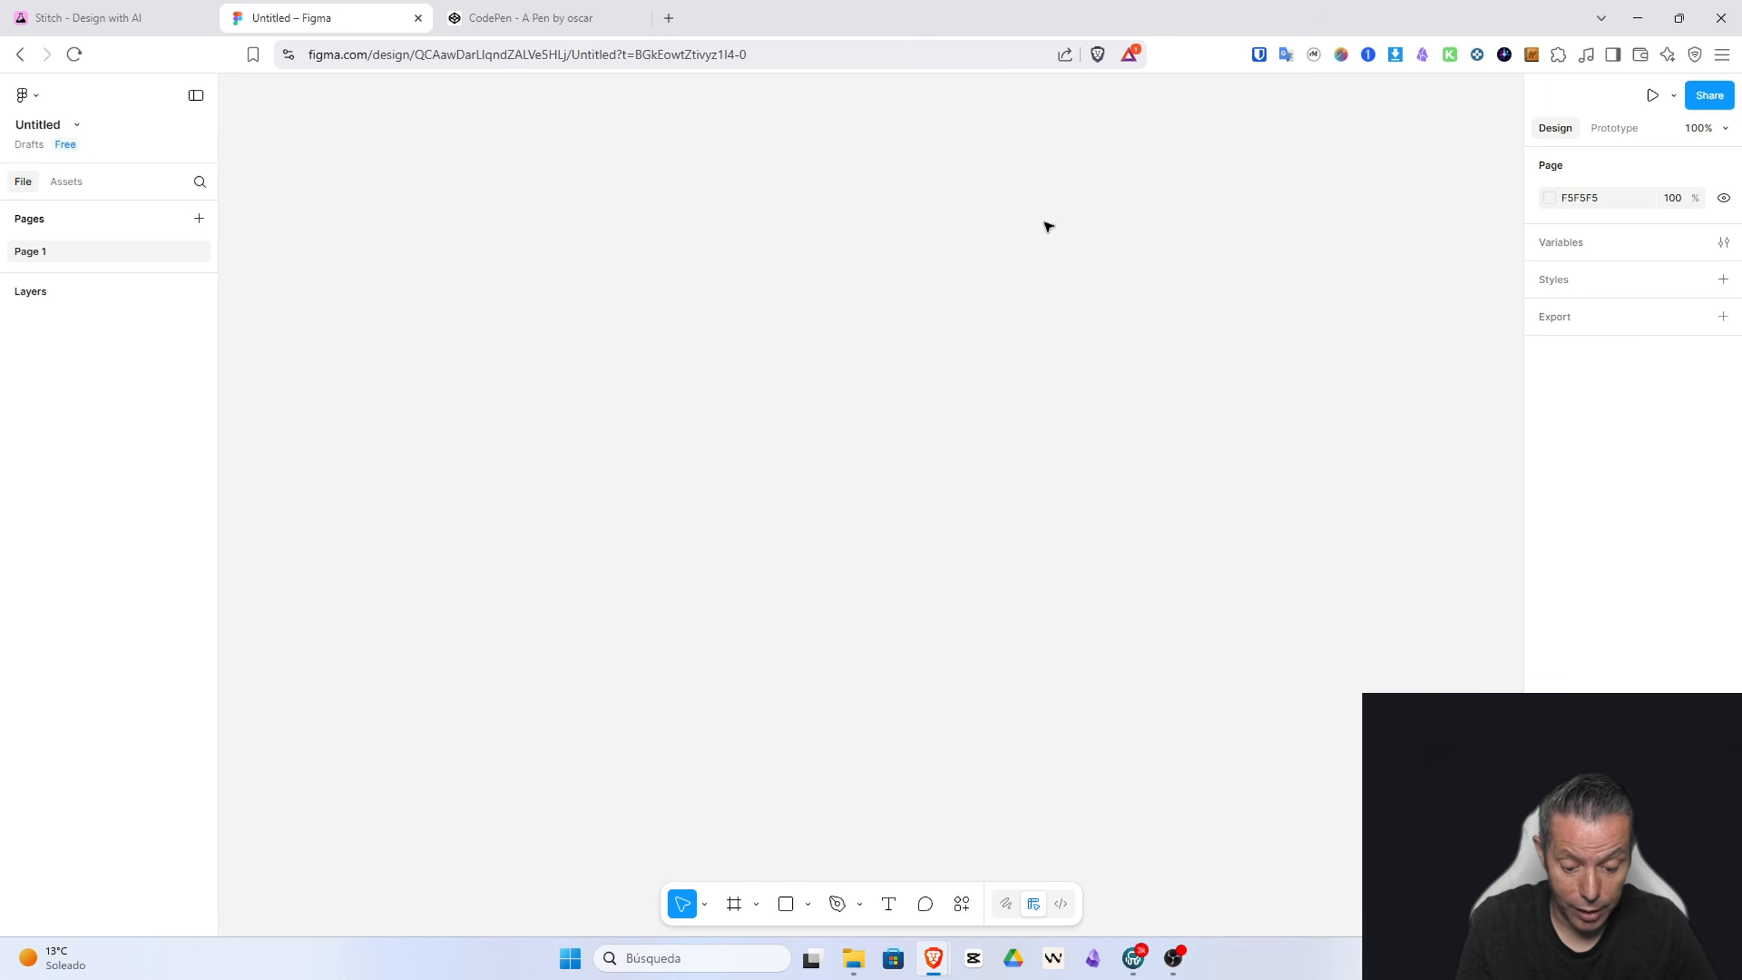
pyautogui.hotkey('ctrl', 'v')
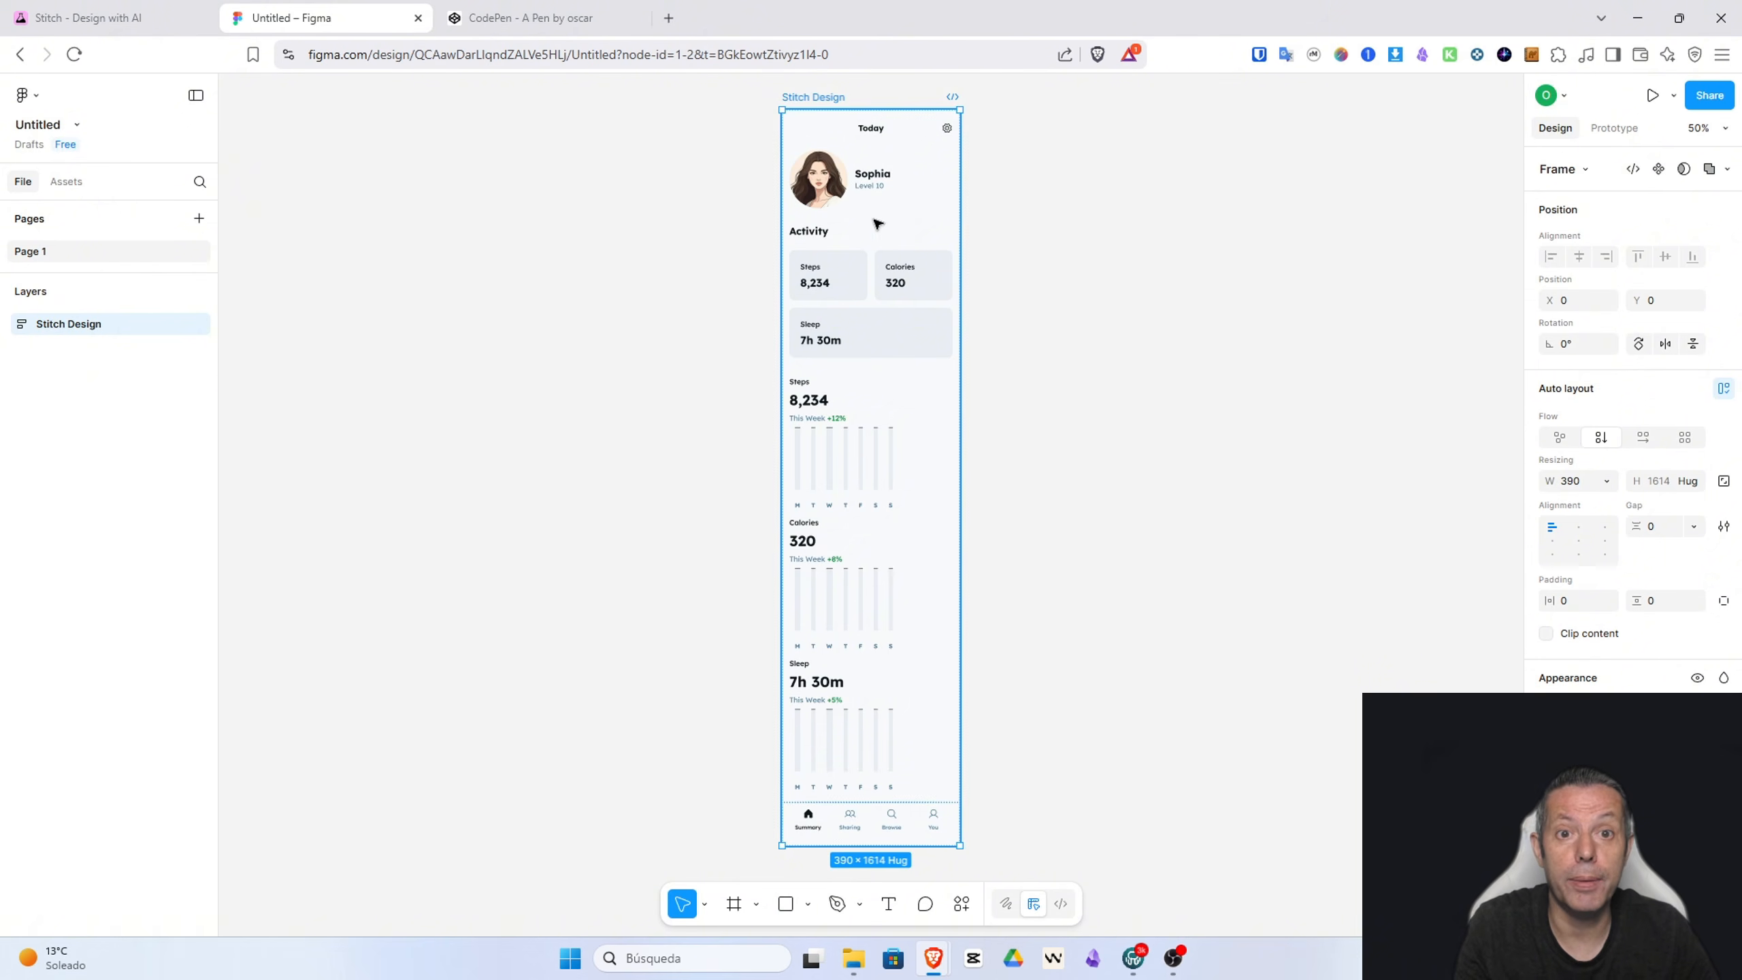
# Step: Expand the pasted Stitch Design frame's nested layers down to the frame inside the profile section
pyautogui.scroll(1, 868, 254)
pyautogui.scroll(10, 868, 254)
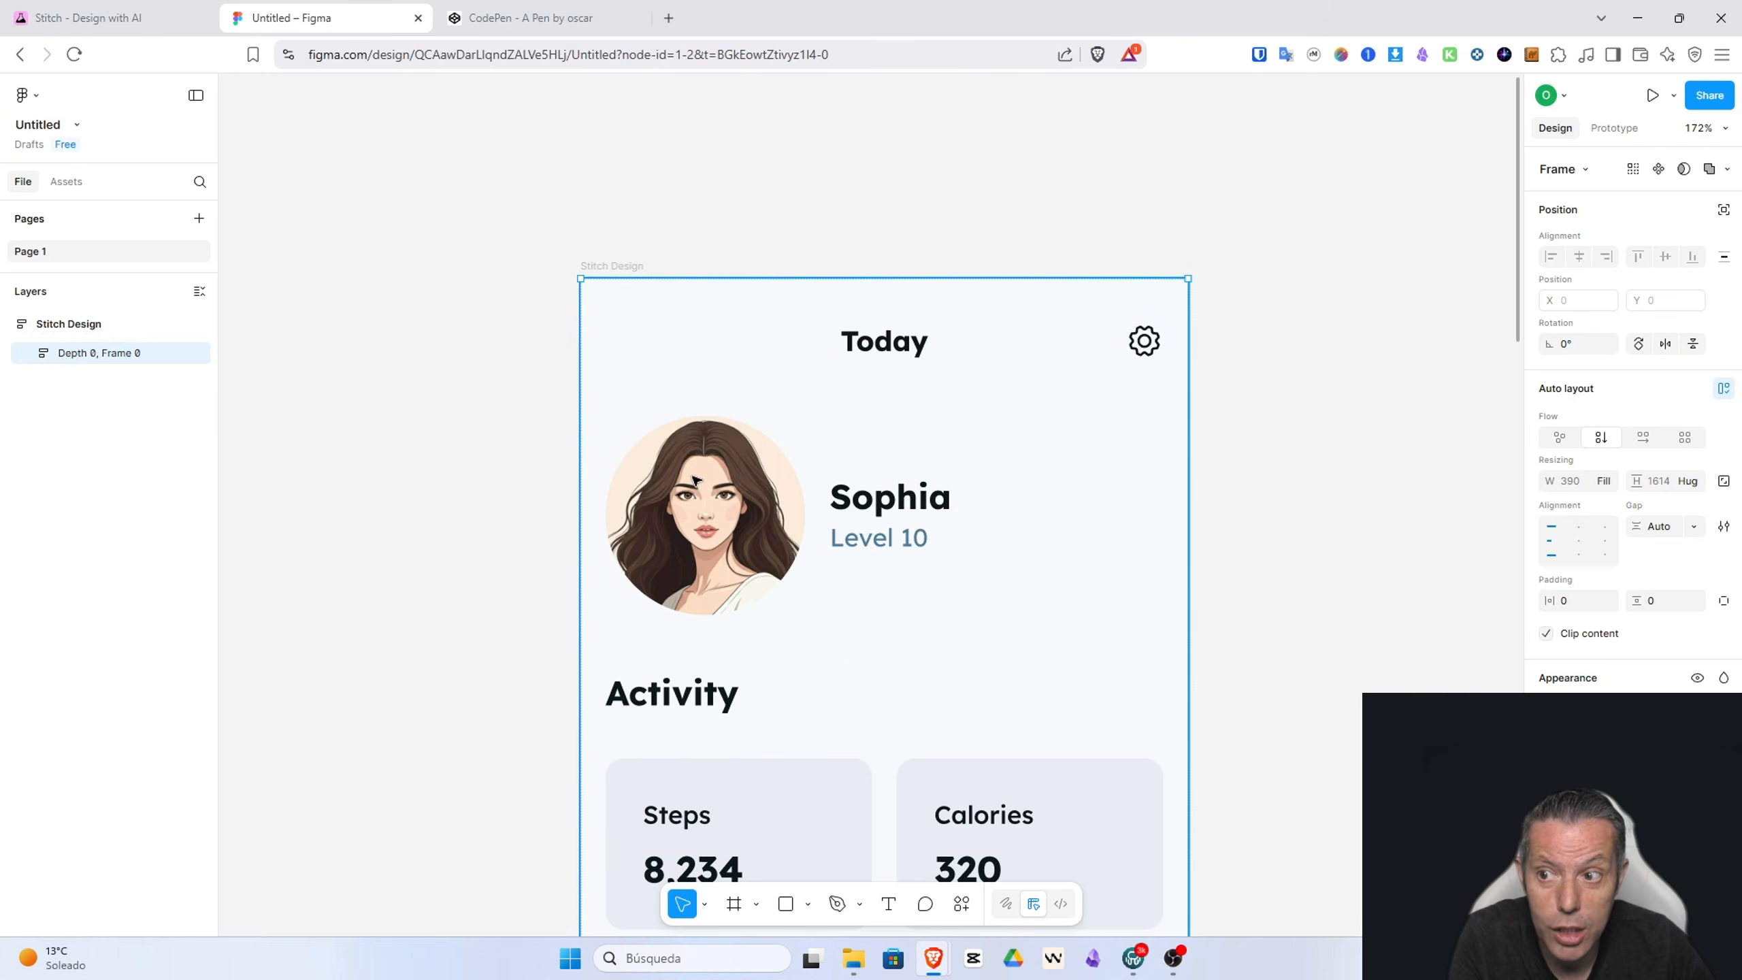
pyautogui.click(28, 353)
pyautogui.click(51, 382)
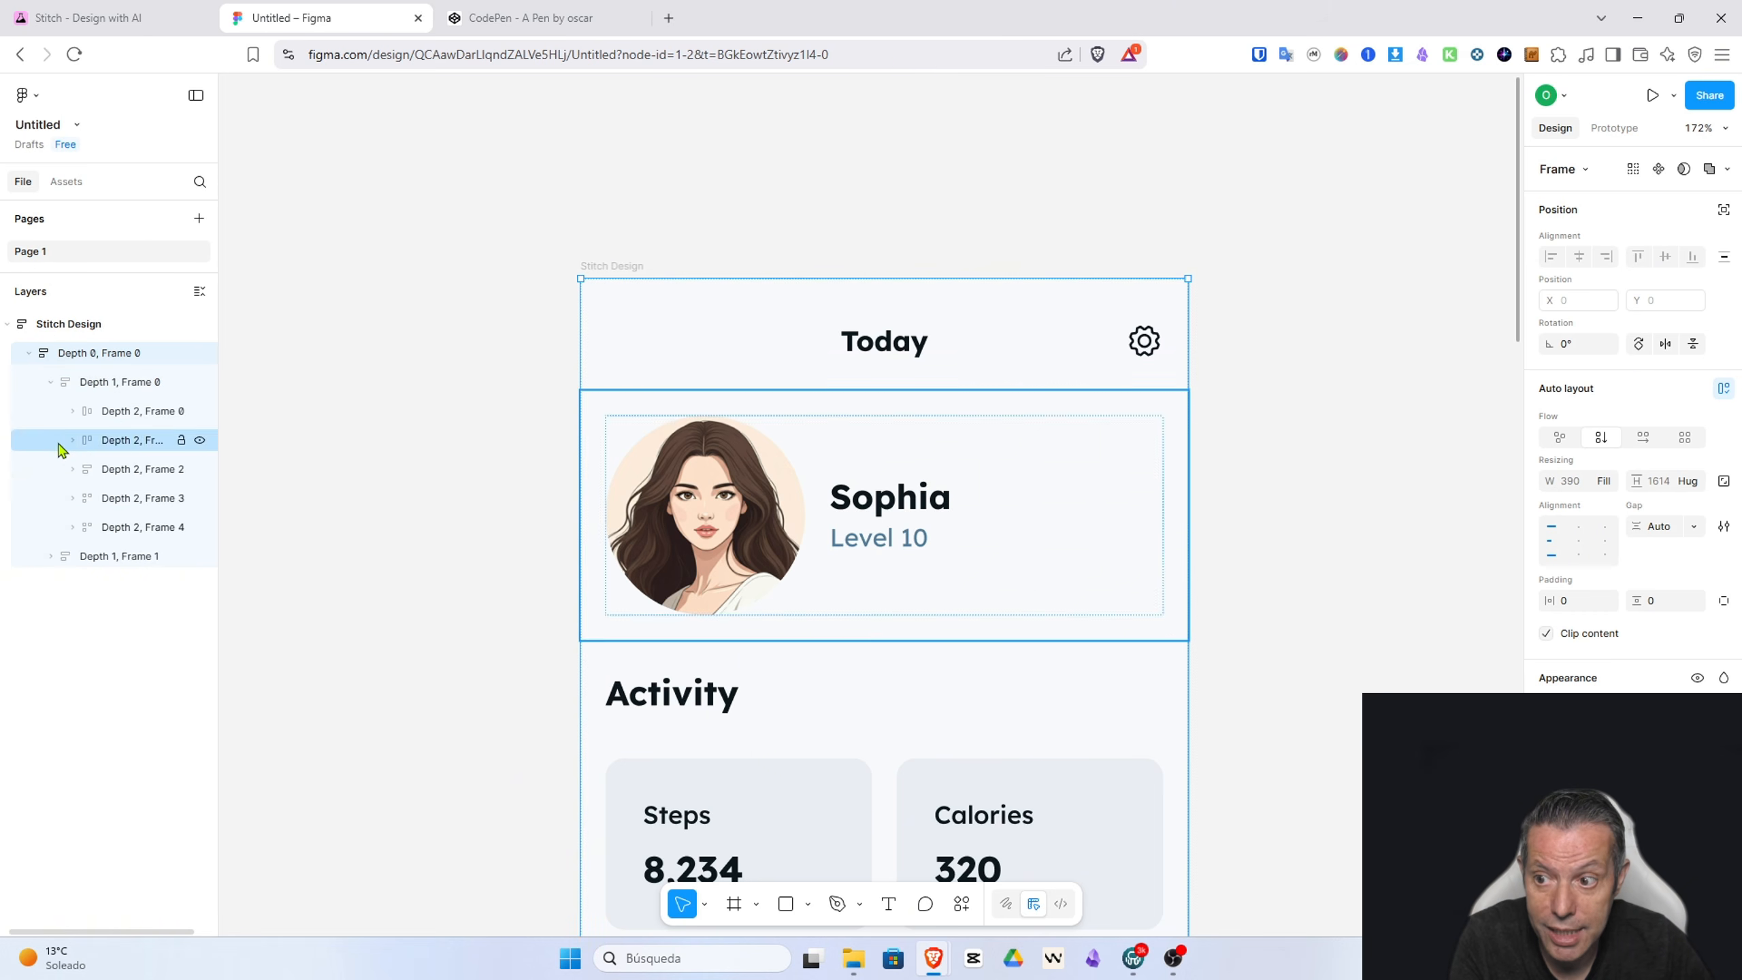
pyautogui.click(73, 440)
# Step: Replace the profile name above "Level 10" in the Today screen with a different first name
pyautogui.click(863, 506)
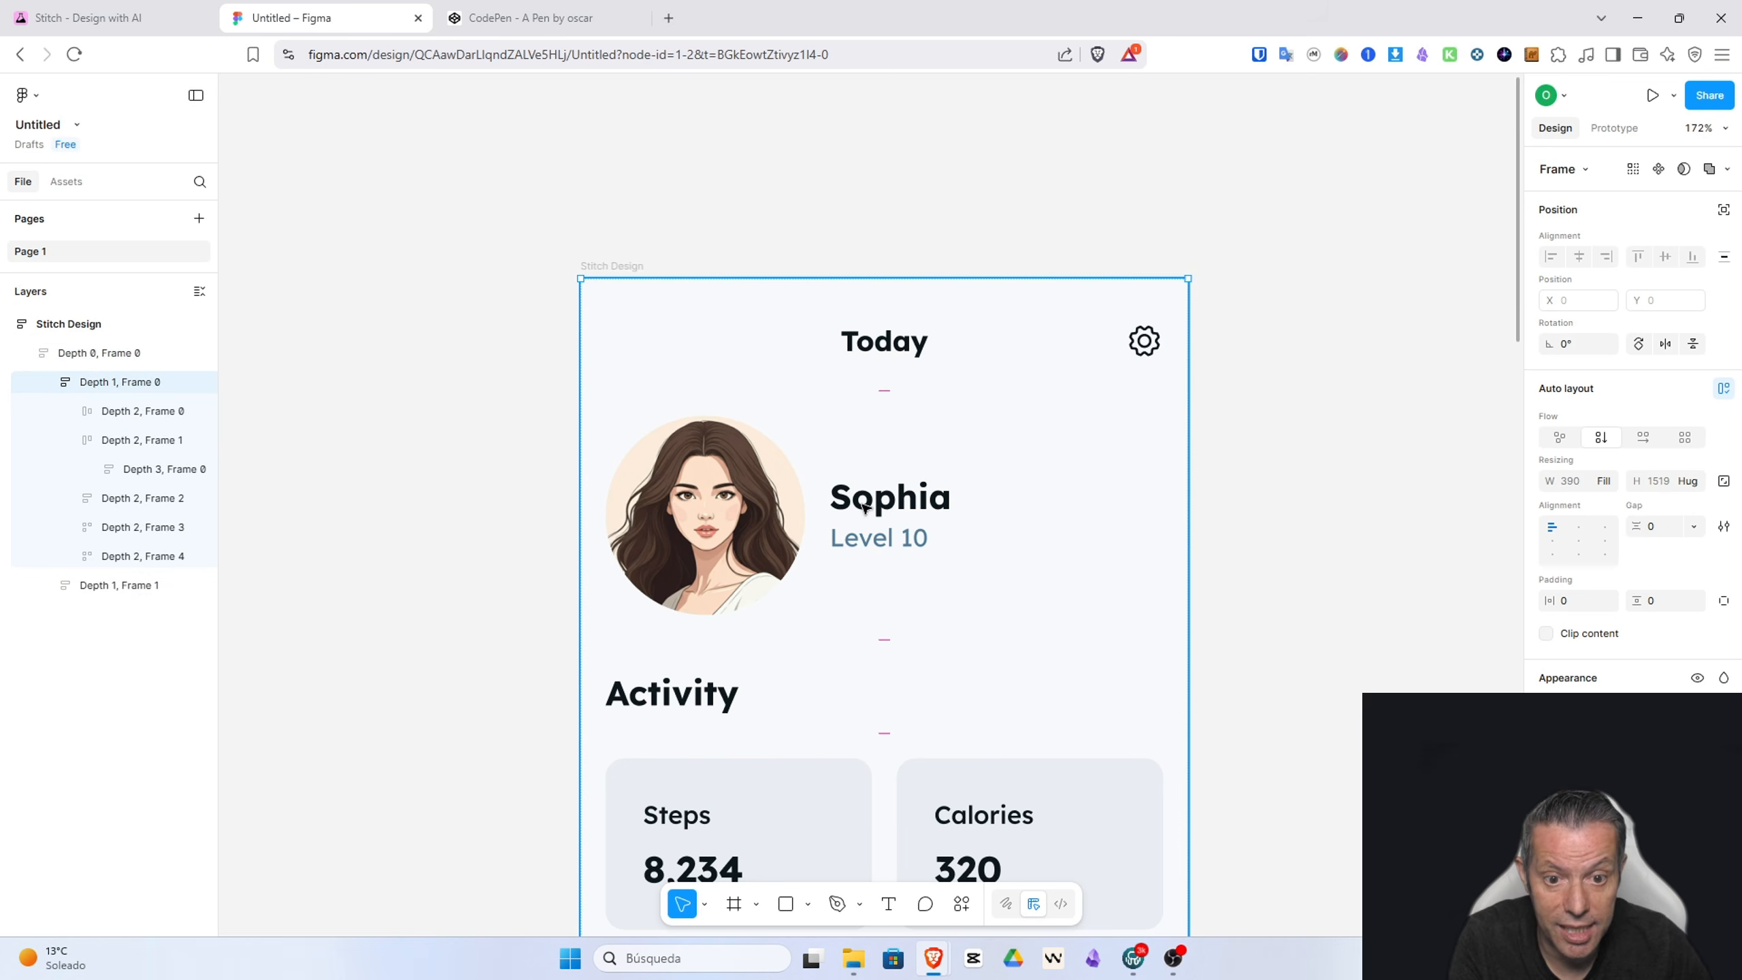
pyautogui.click(879, 501)
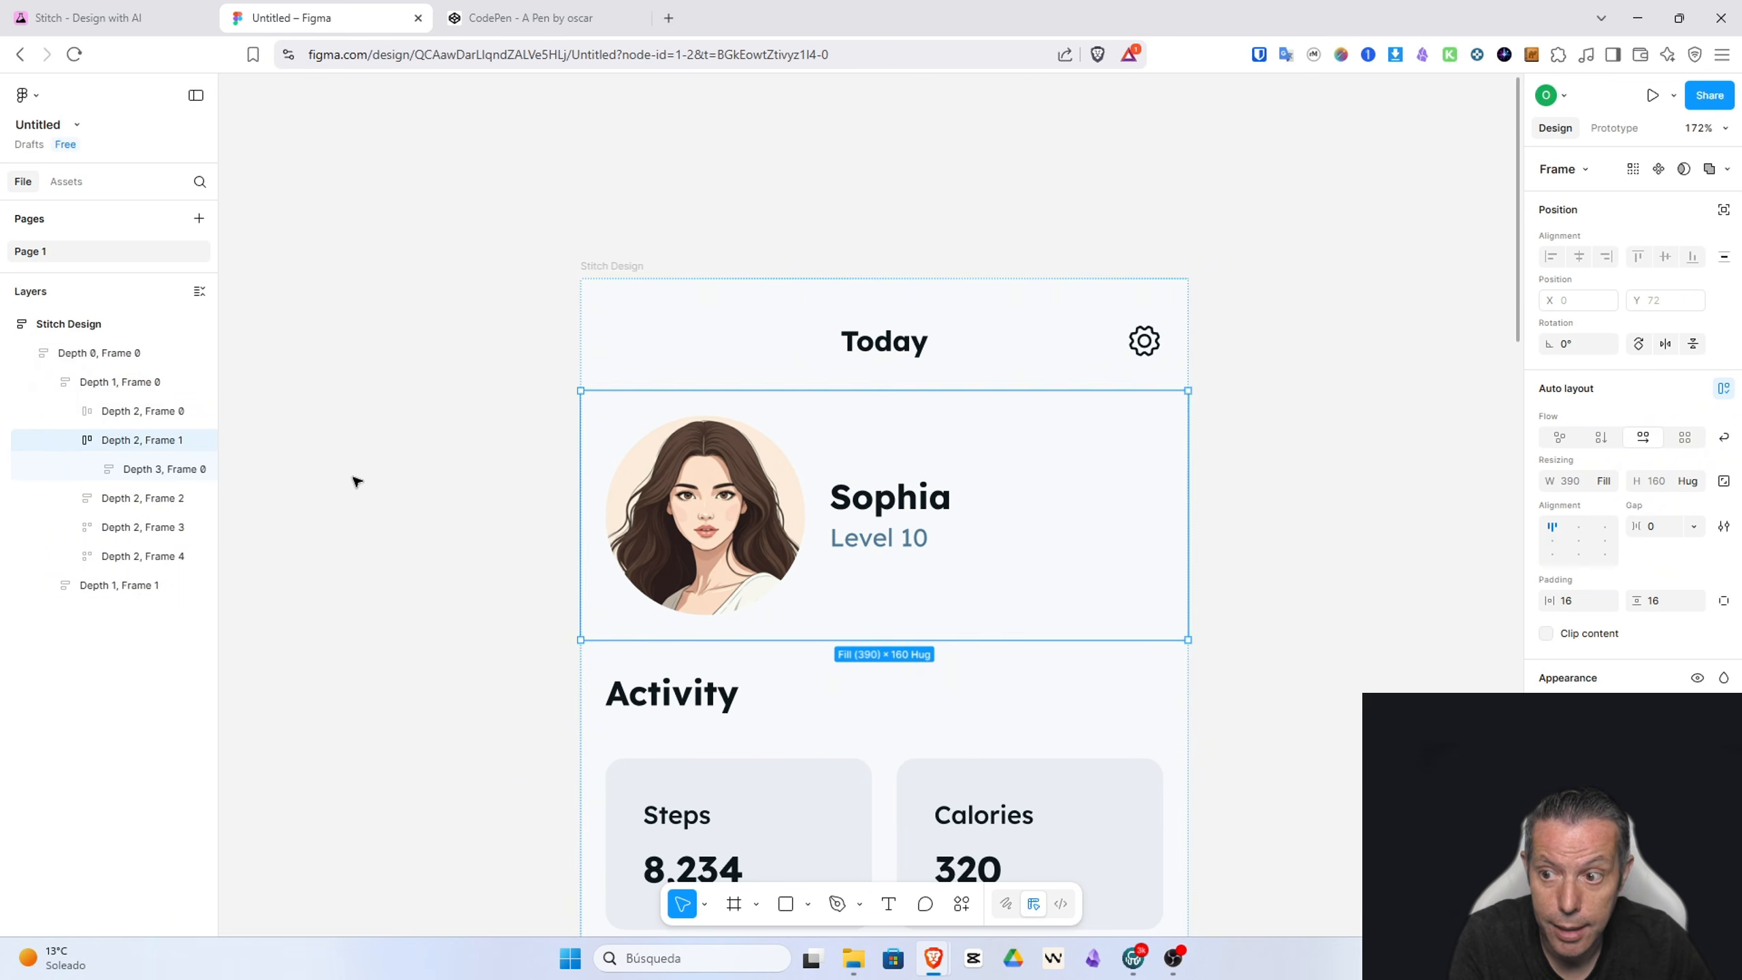
pyautogui.click(885, 508)
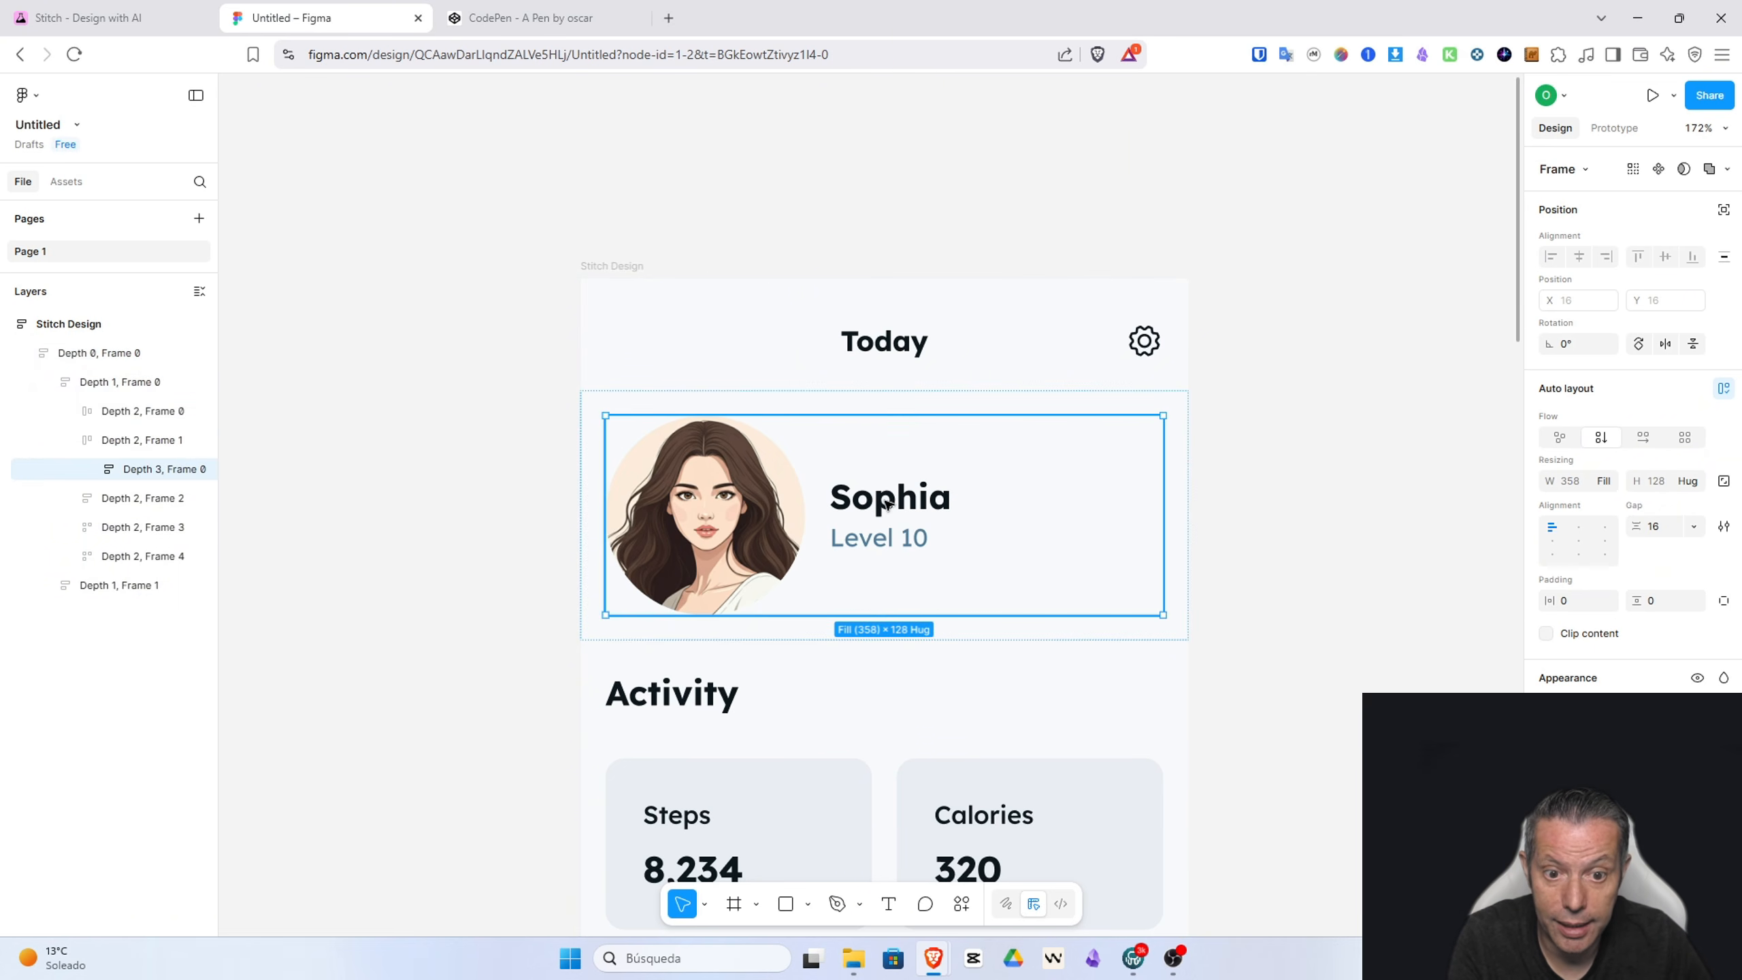
pyautogui.click(887, 505)
pyautogui.click(884, 514)
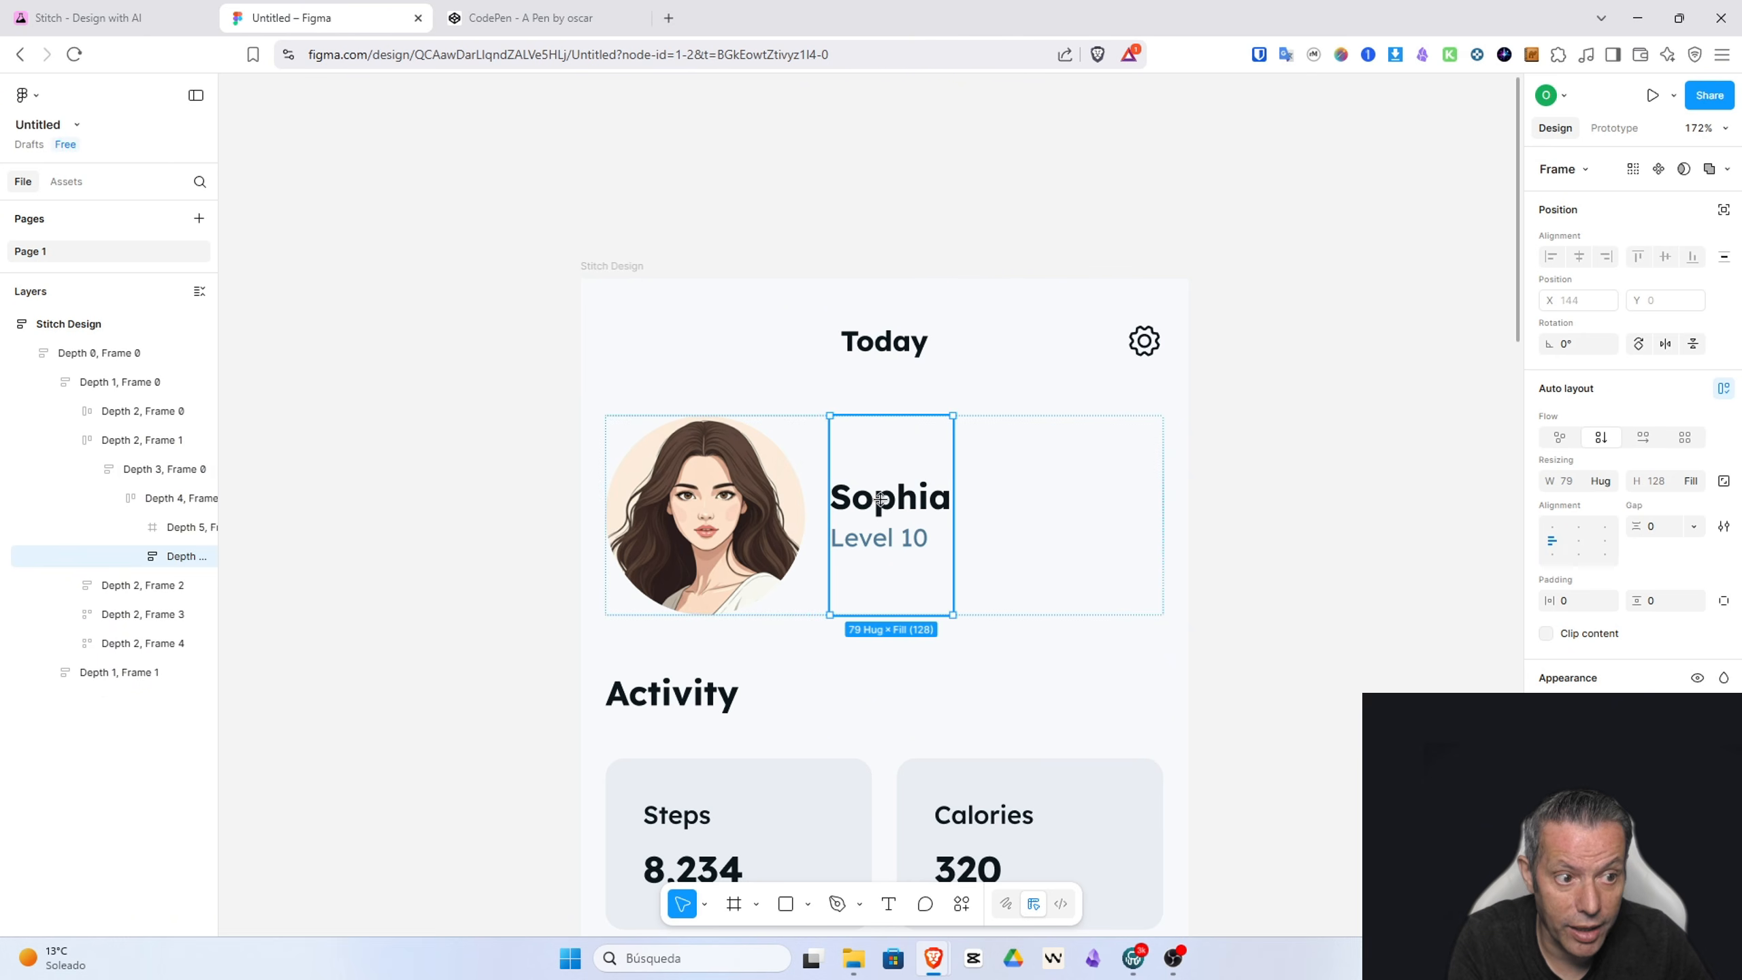
pyautogui.click(881, 504)
pyautogui.click(884, 504)
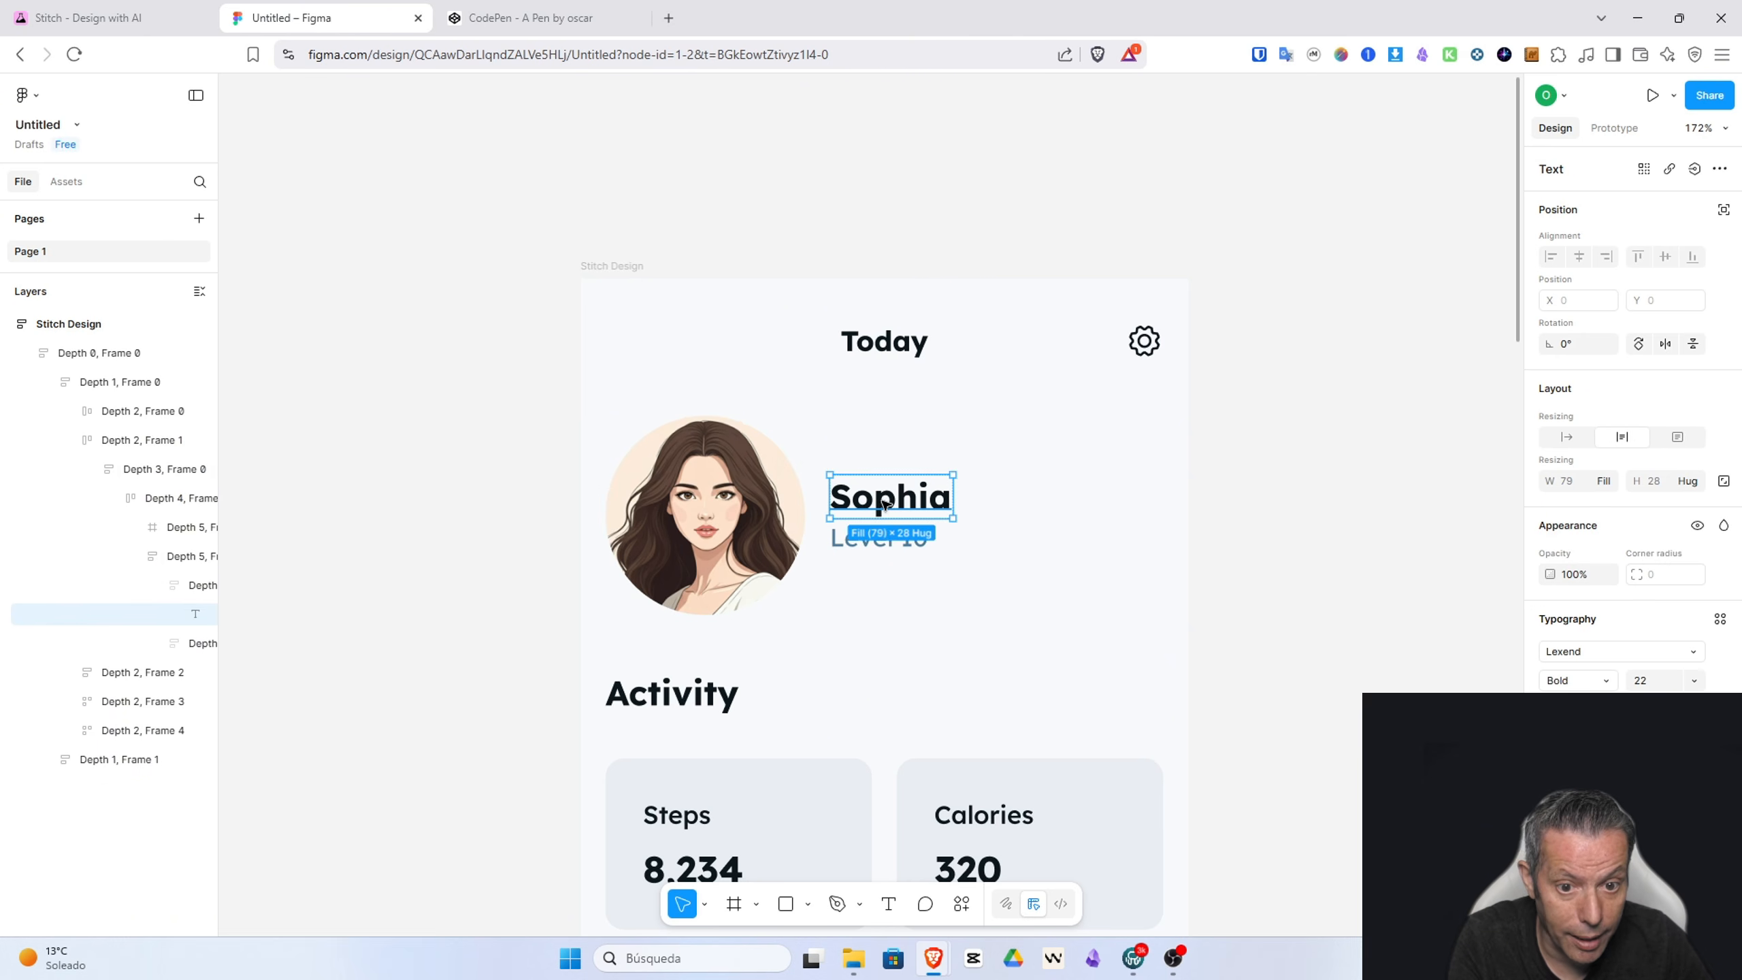
pyautogui.doubleClick(888, 505)
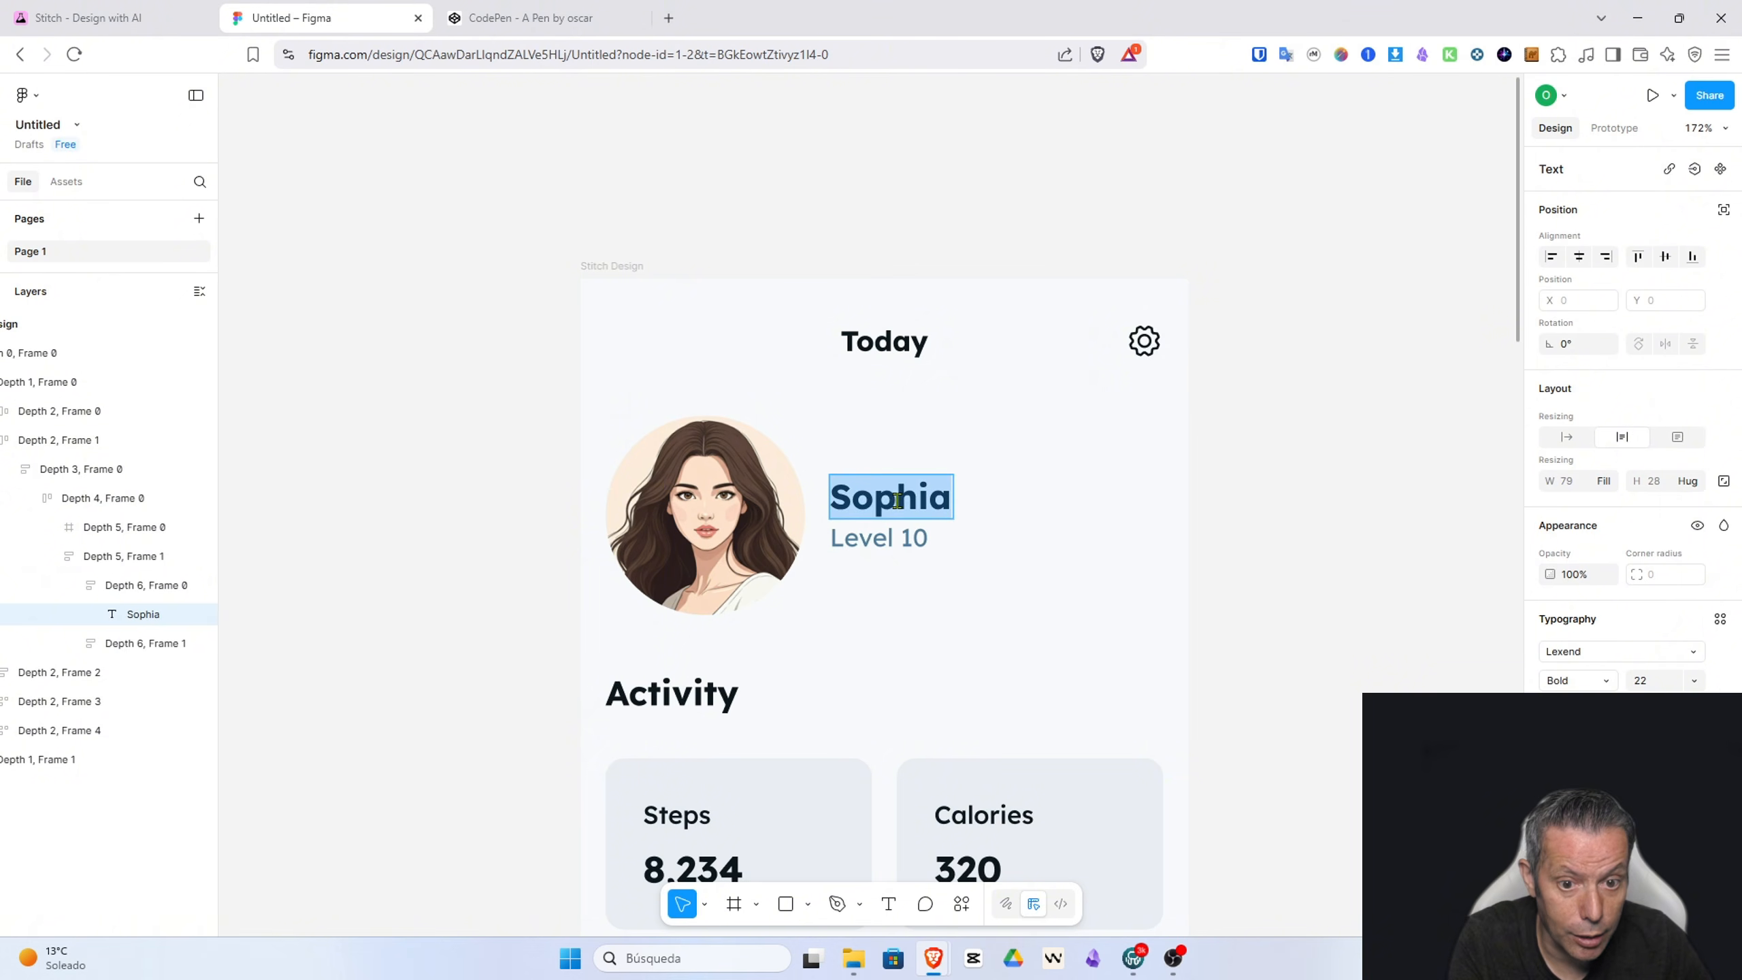
pyautogui.click(886, 506)
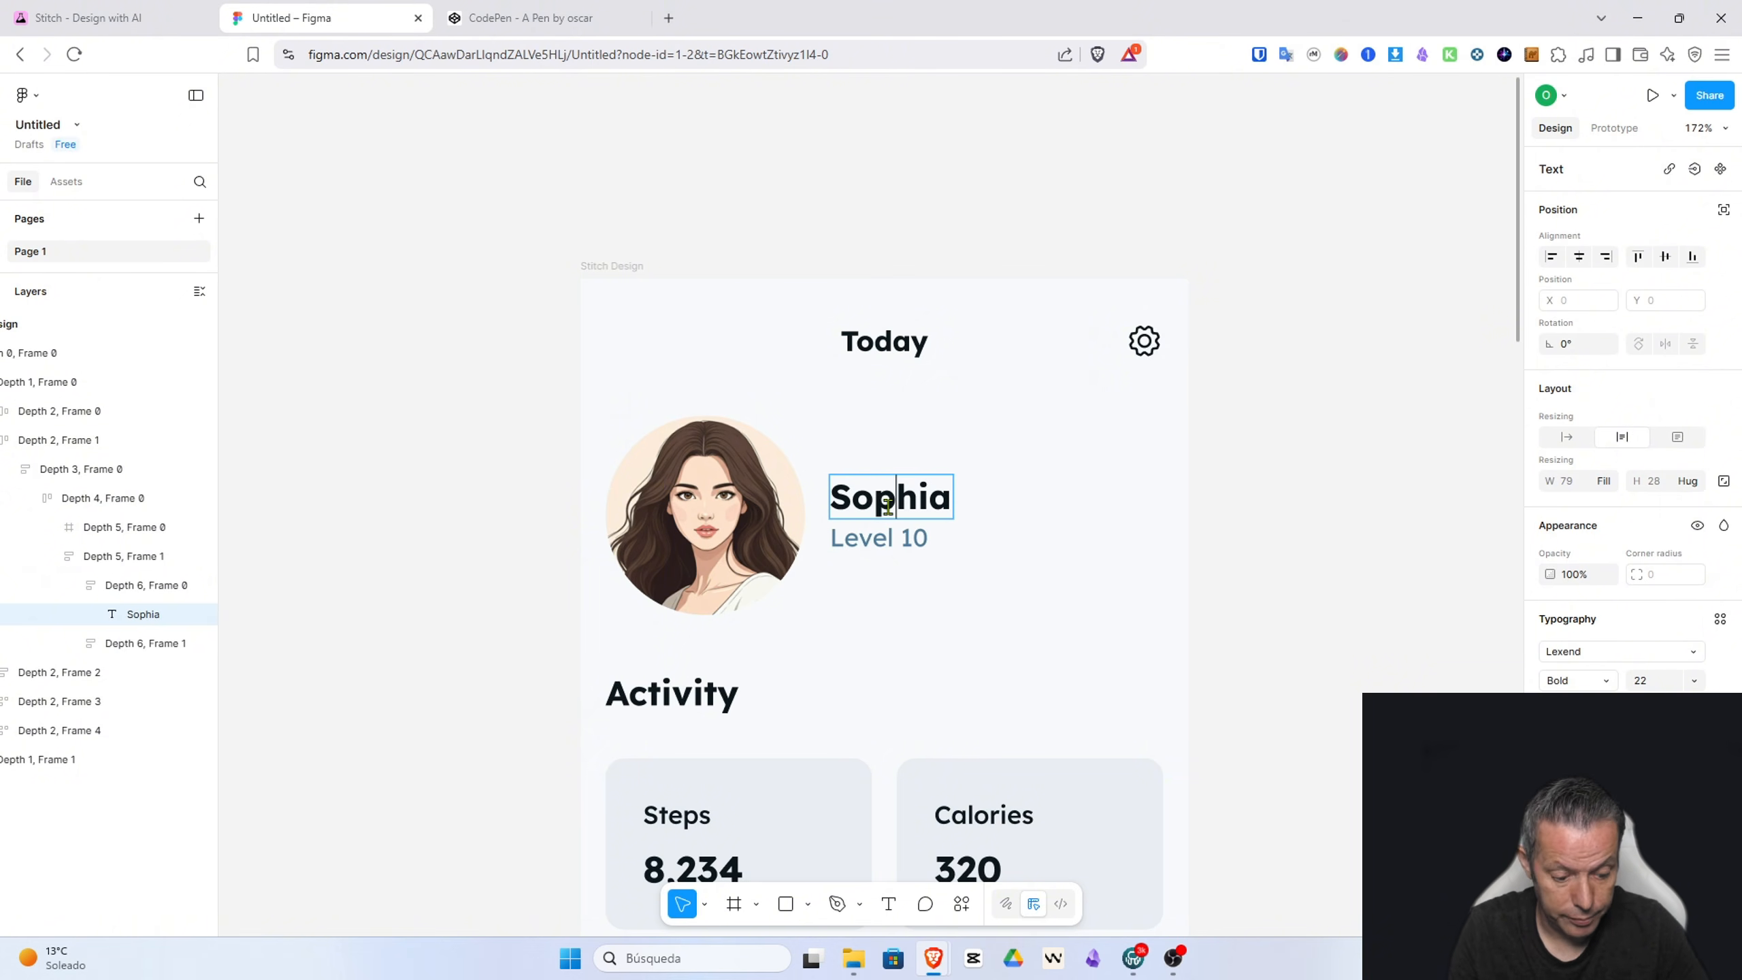
pyautogui.hotkey('ctrl', 'a')
pyautogui.write('Óscar')
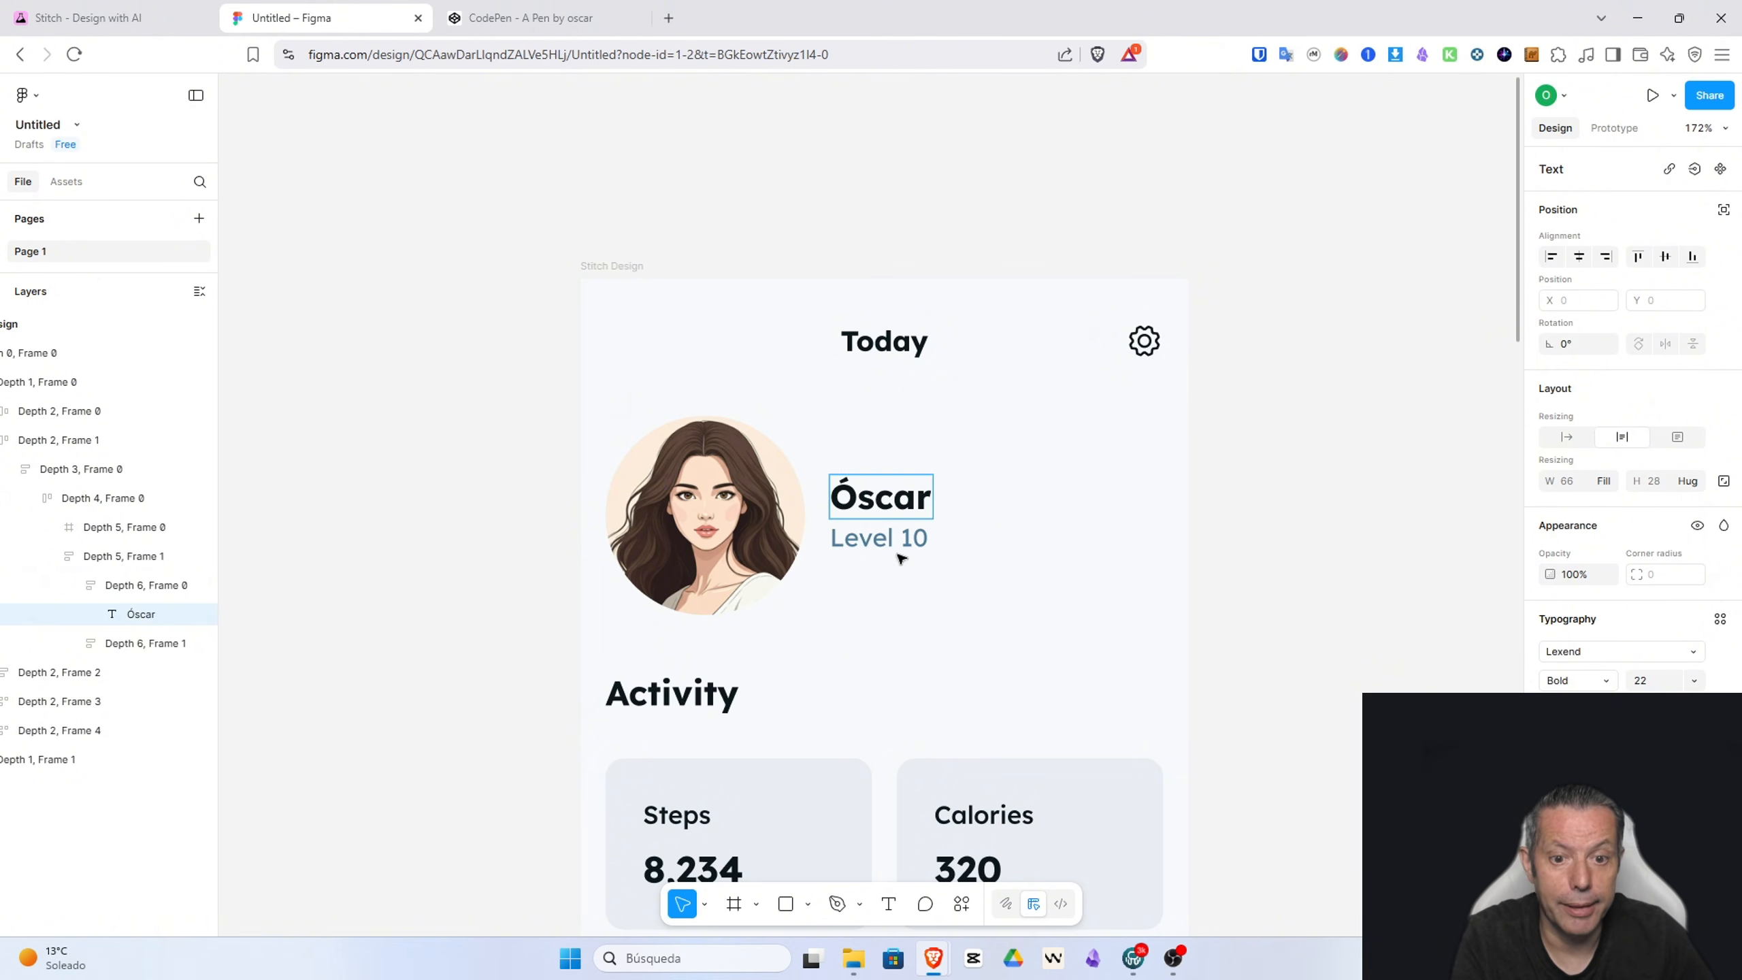
# Step: Check the "Level 10" and "+12%" texts for editability and review the design down to the weekly steps chart
pyautogui.click(884, 548)
pyautogui.scroll(-5, 879, 595)
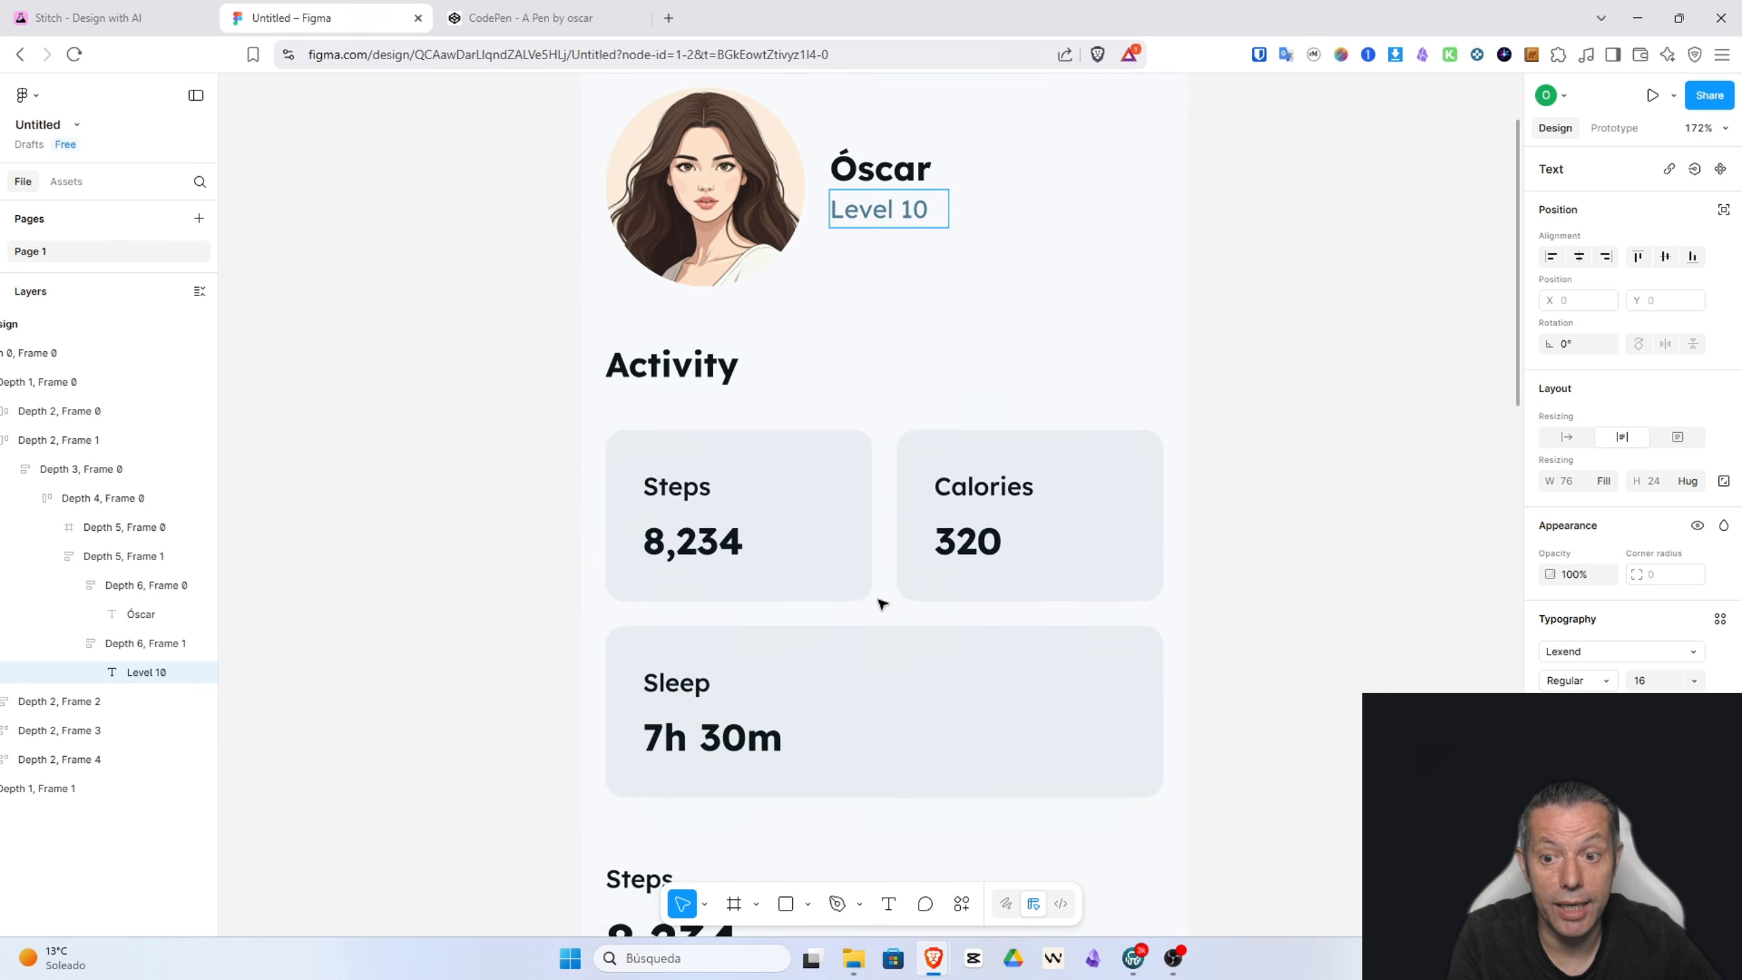
pyautogui.scroll(-6, 881, 602)
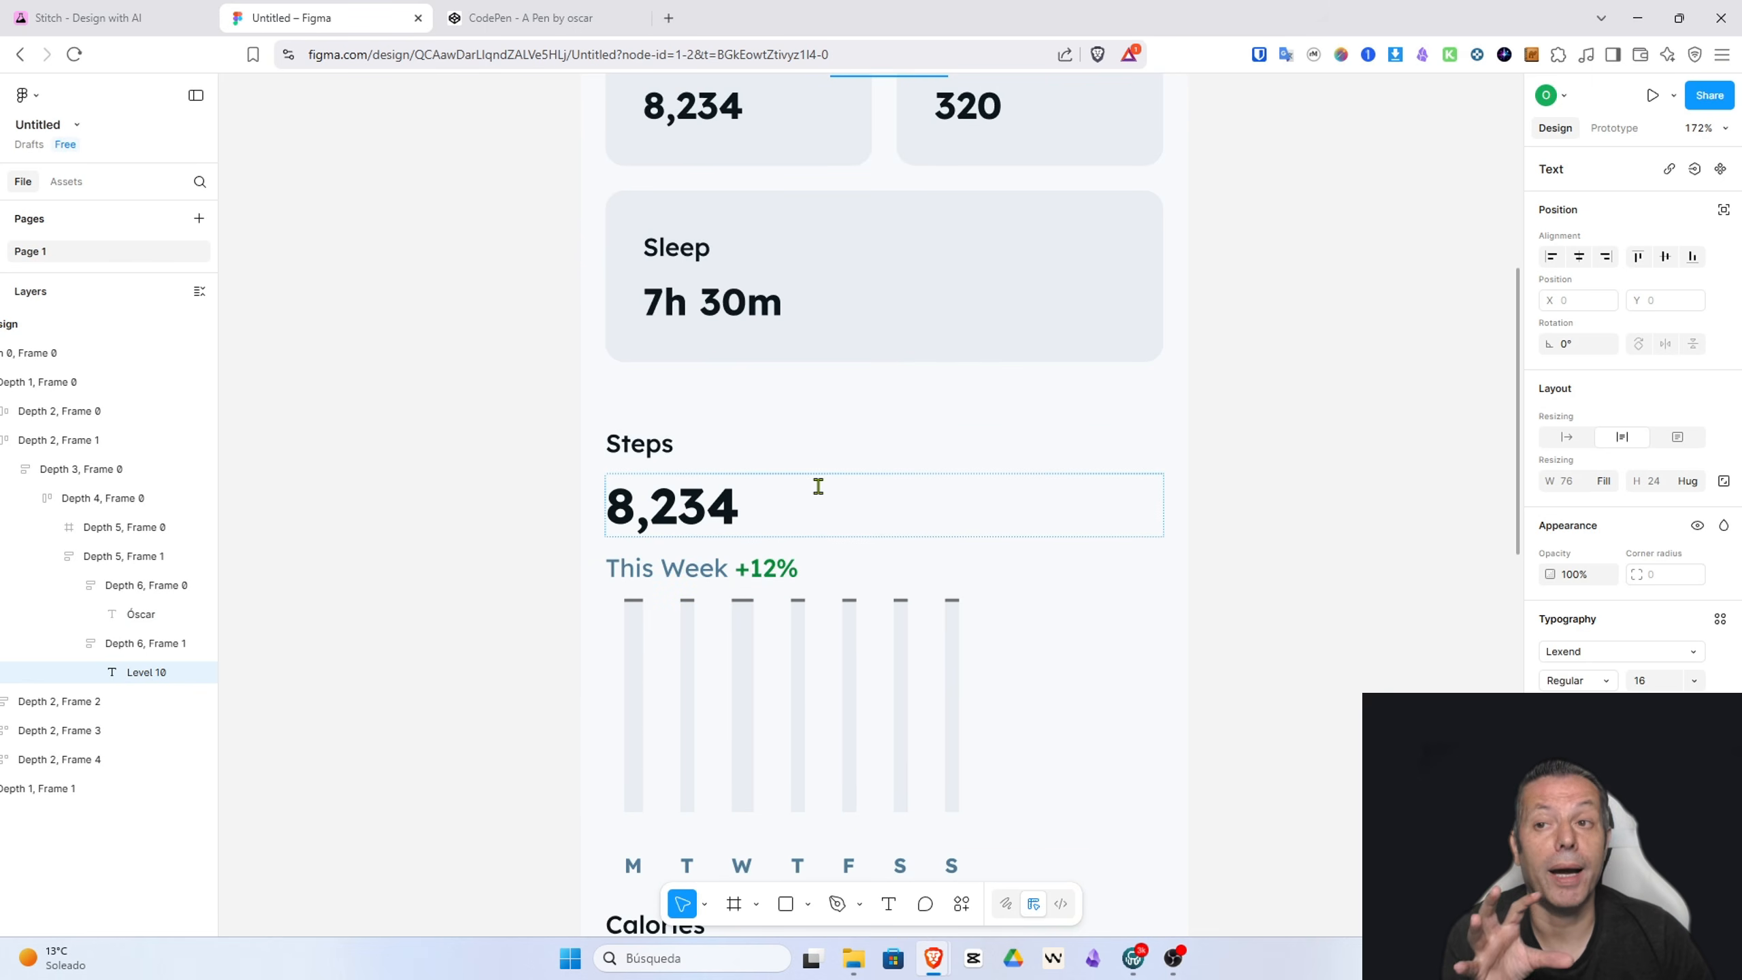
pyautogui.scroll(-1, 806, 493)
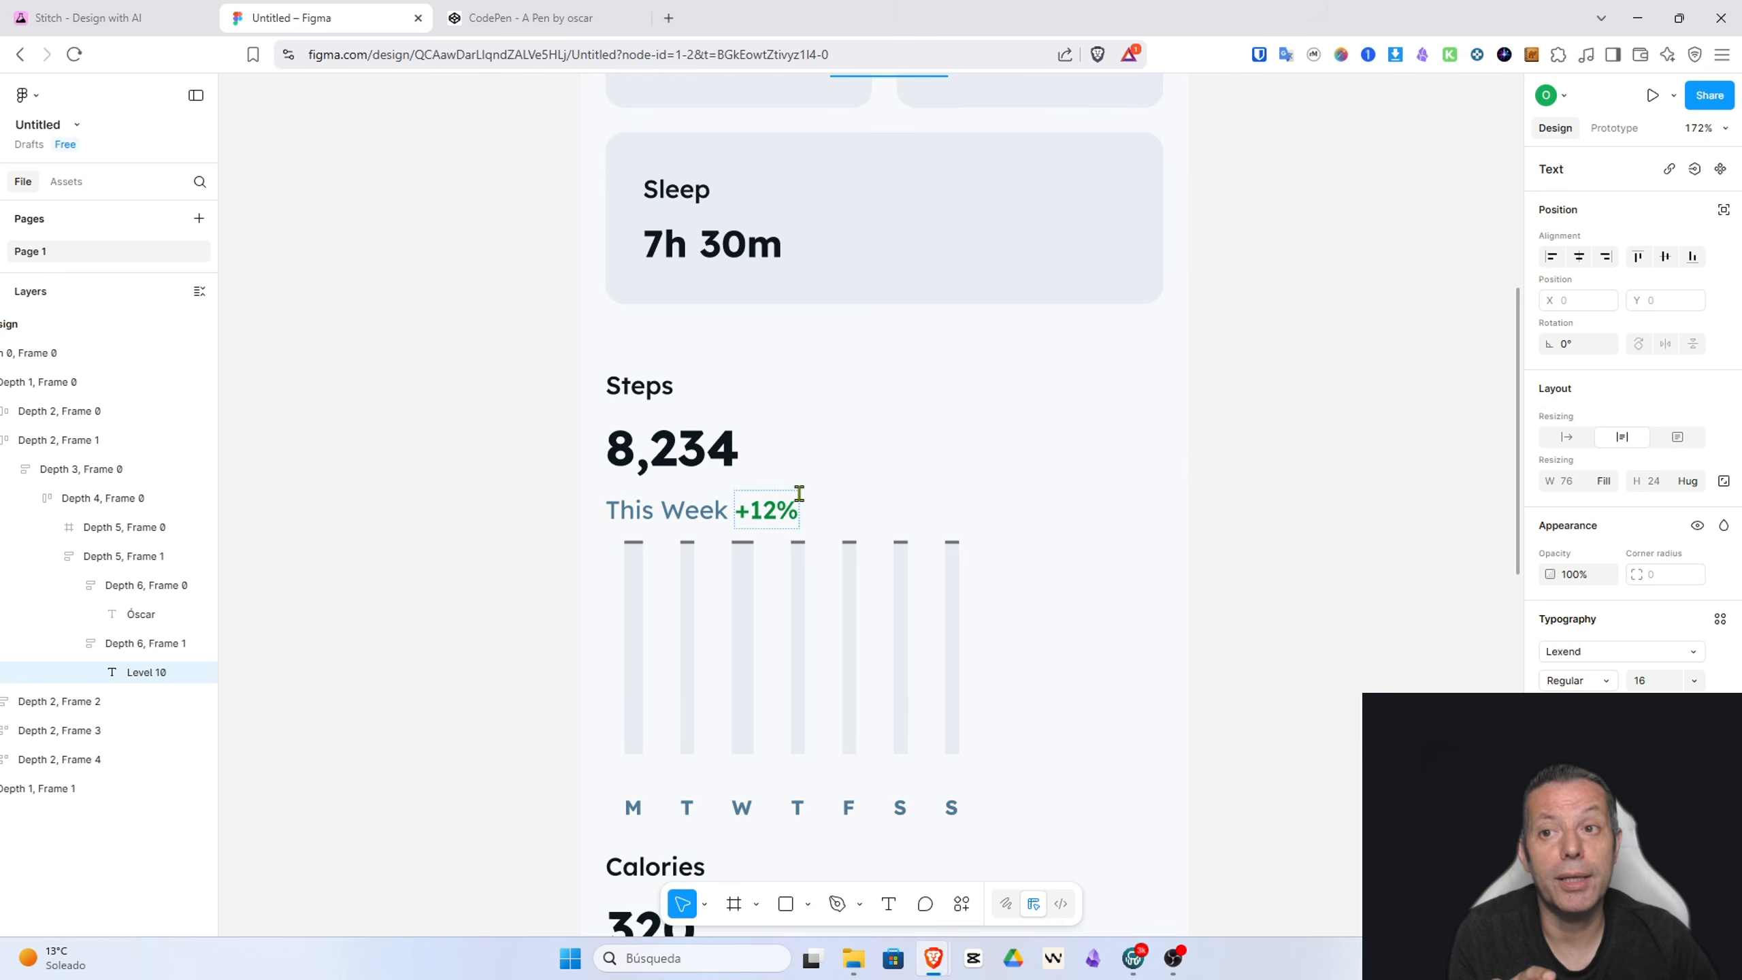
pyautogui.scroll(2, 793, 494)
pyautogui.scroll(-3, 789, 494)
pyautogui.click(745, 450)
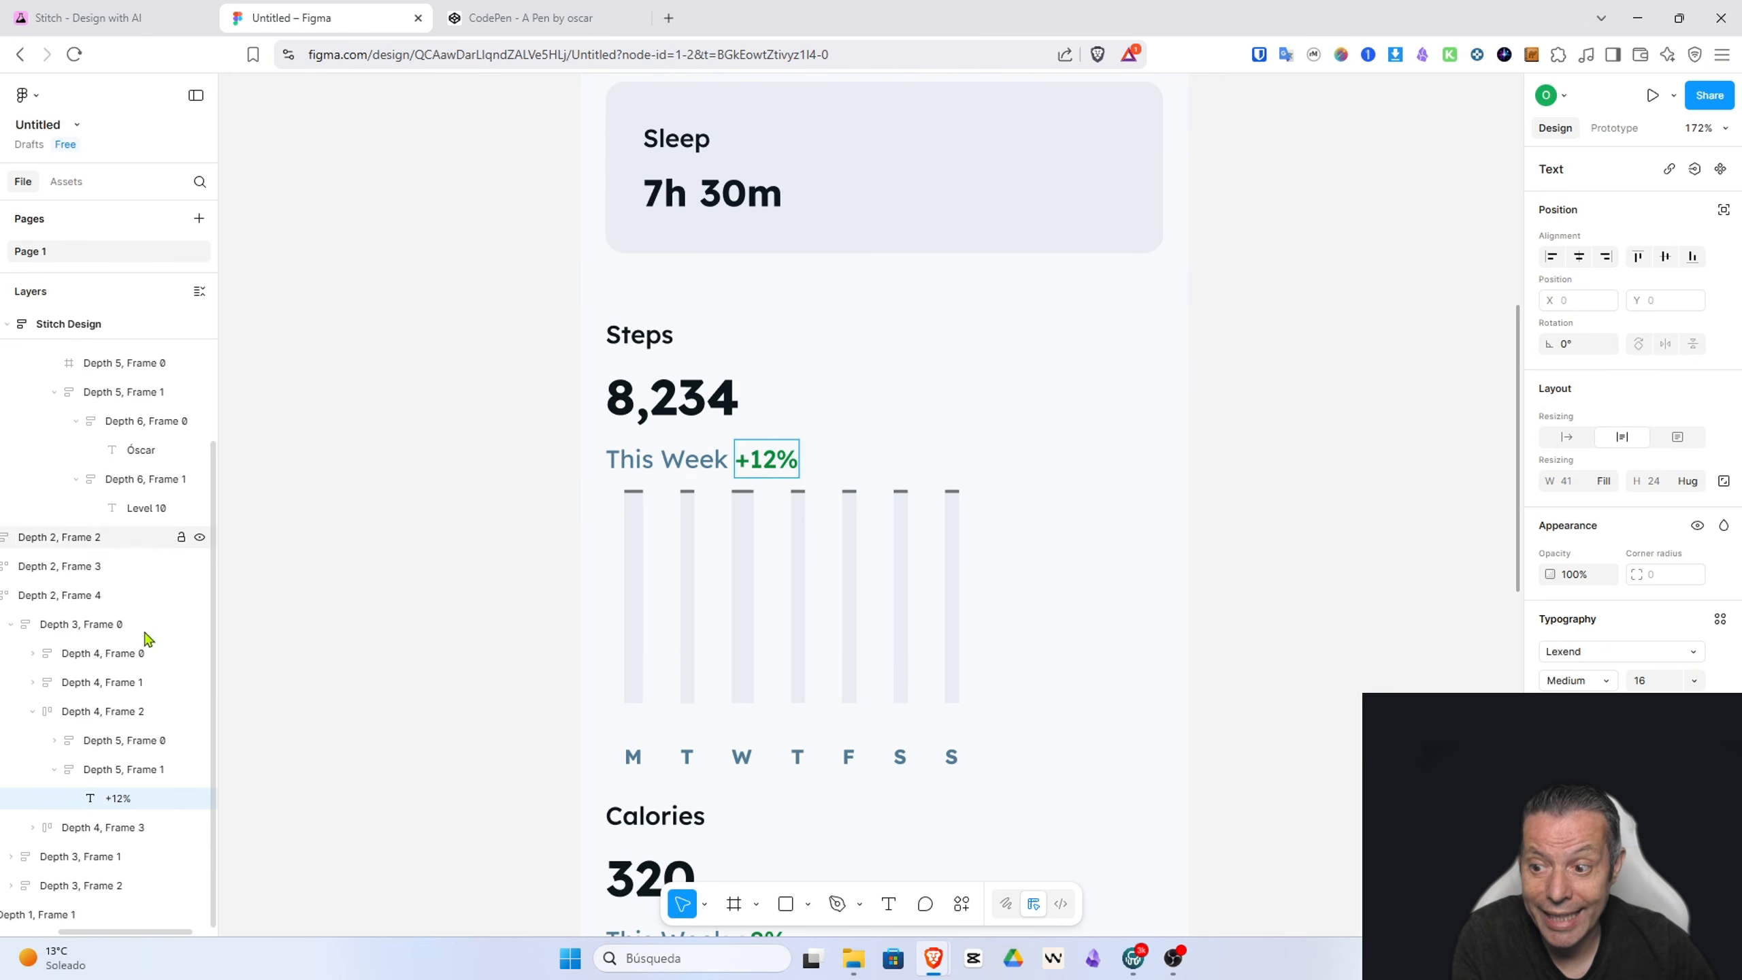
pyautogui.scroll(3, 130, 683)
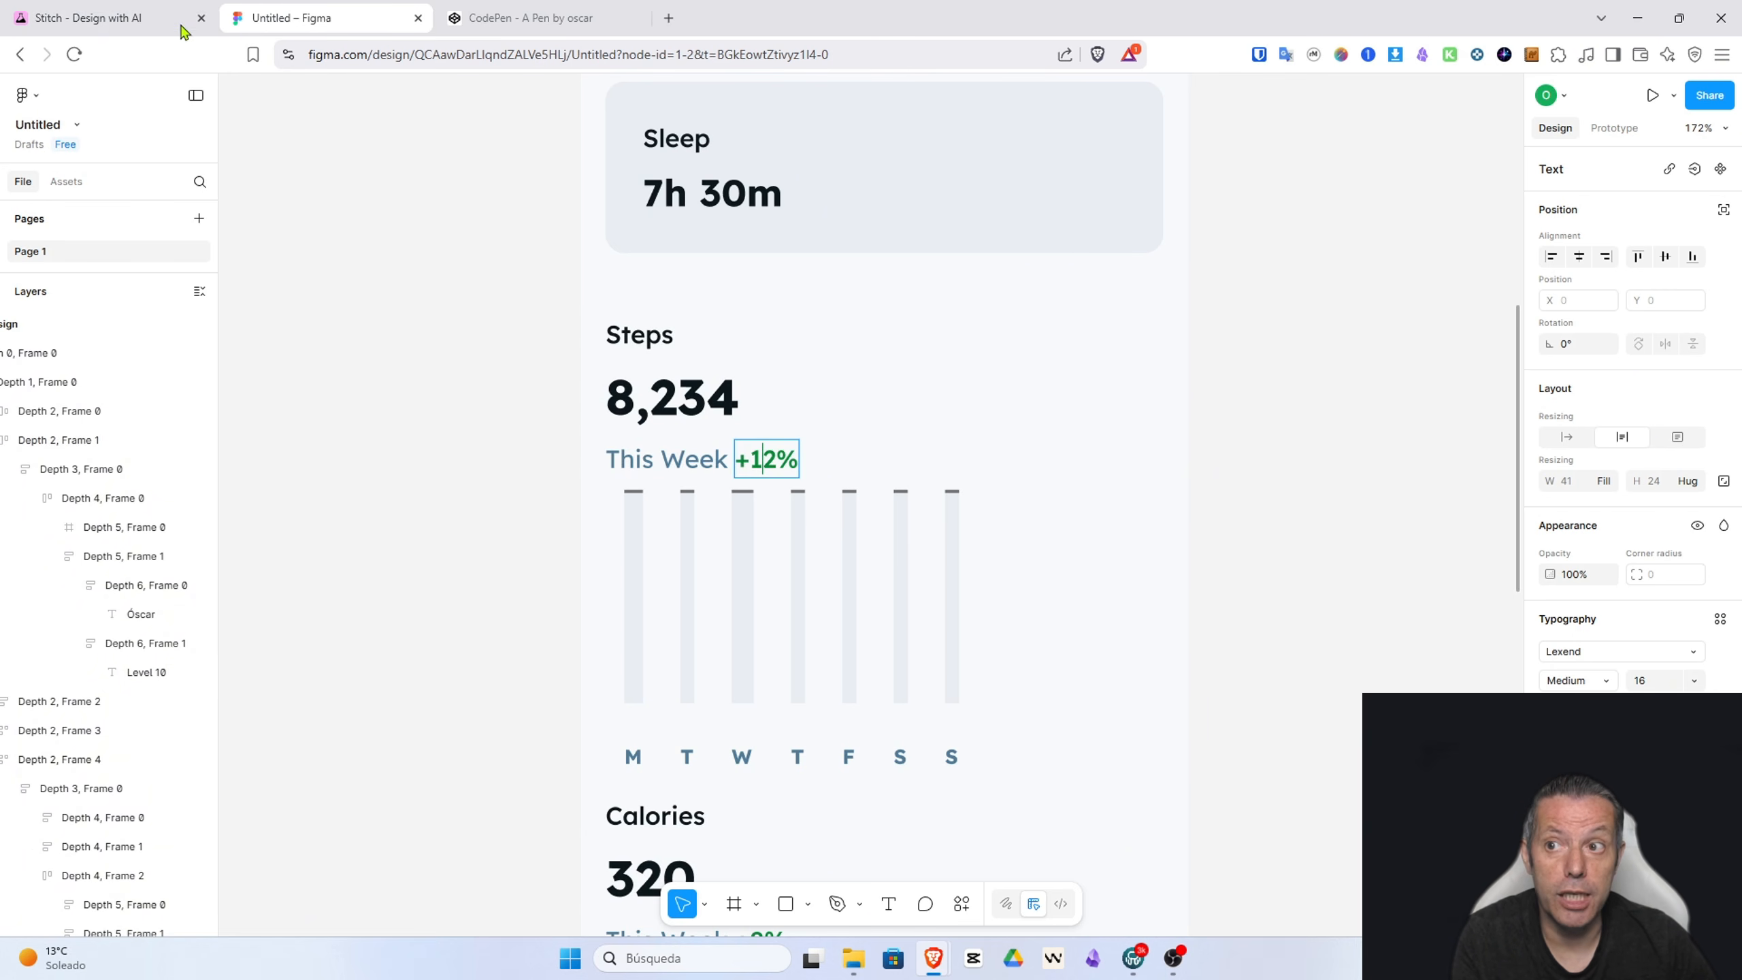
# Step: Switch to Stitch, highlight the original prompt in the chat and review the generated screens' descriptions
pyautogui.click(116, 25)
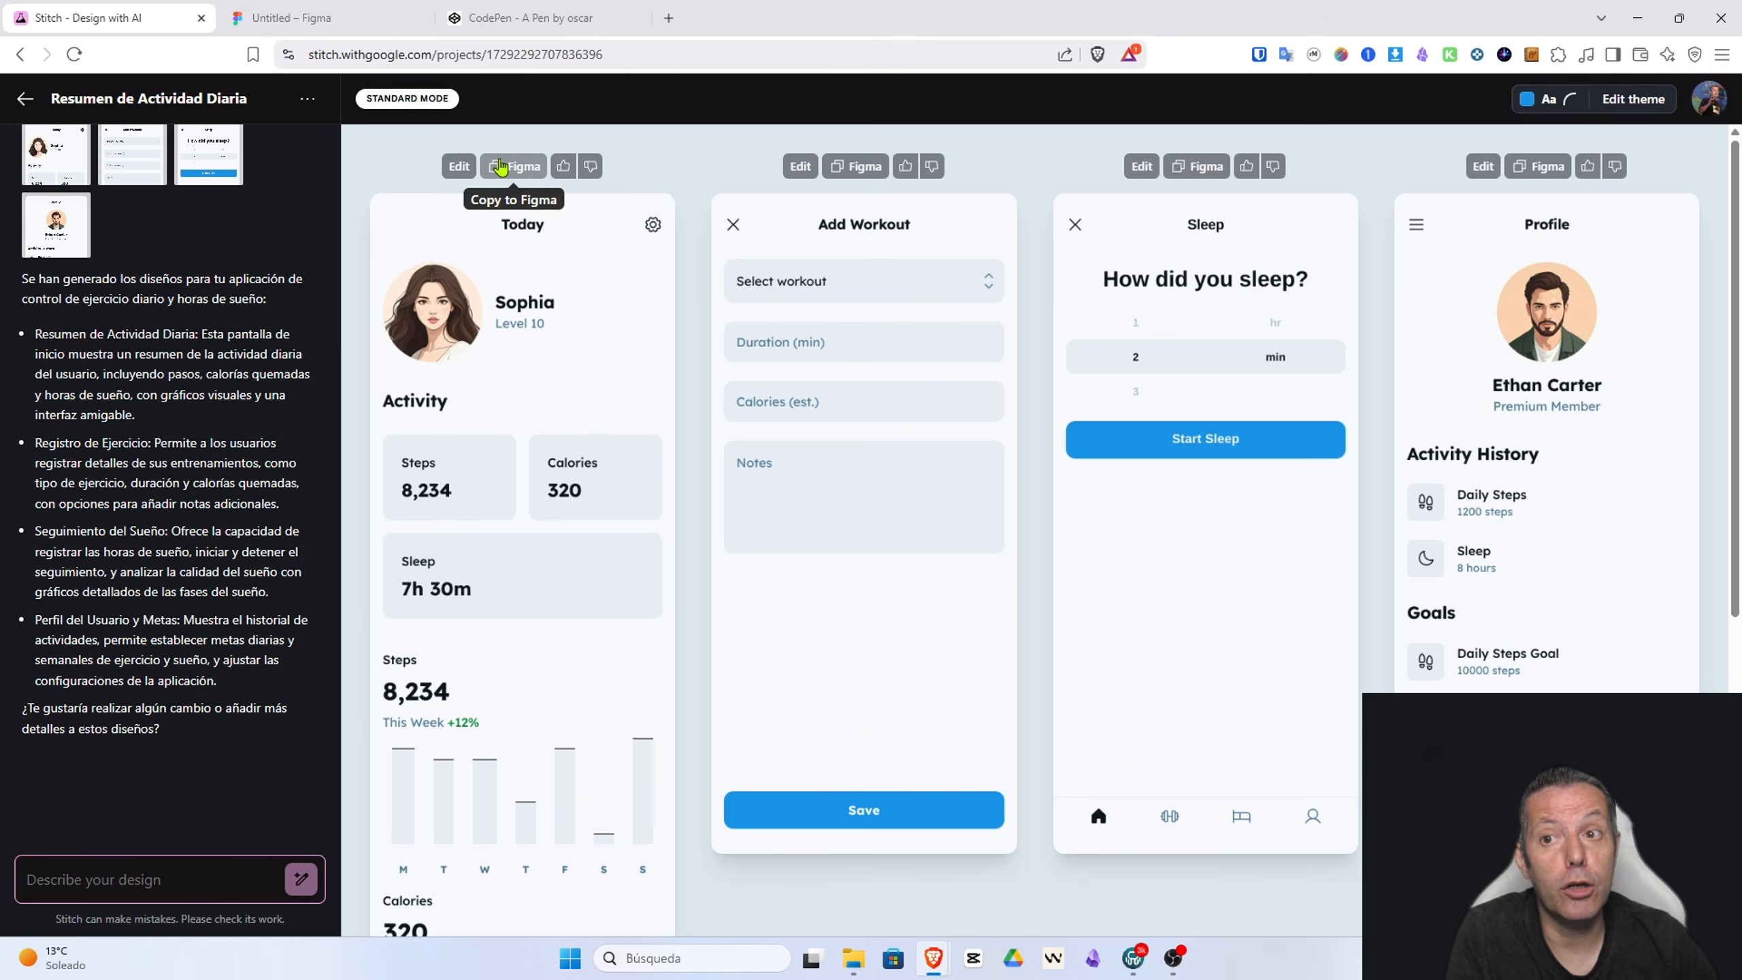
pyautogui.scroll(10, 234, 264)
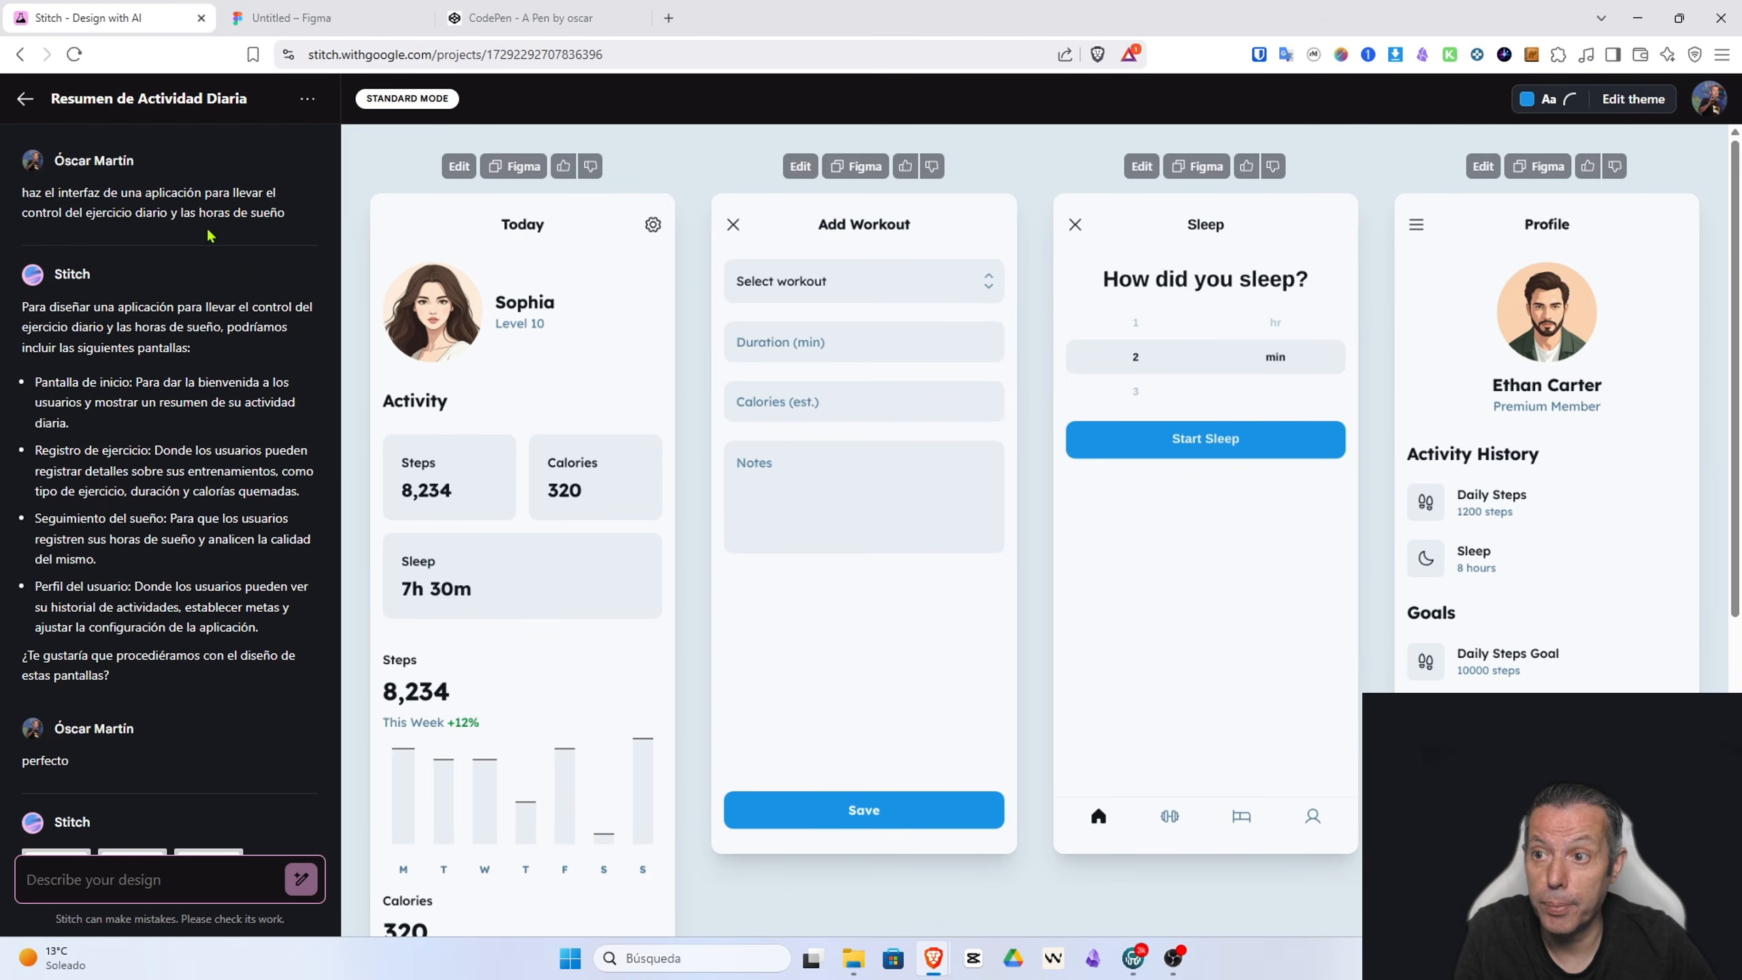
pyautogui.tripleClick(184, 196)
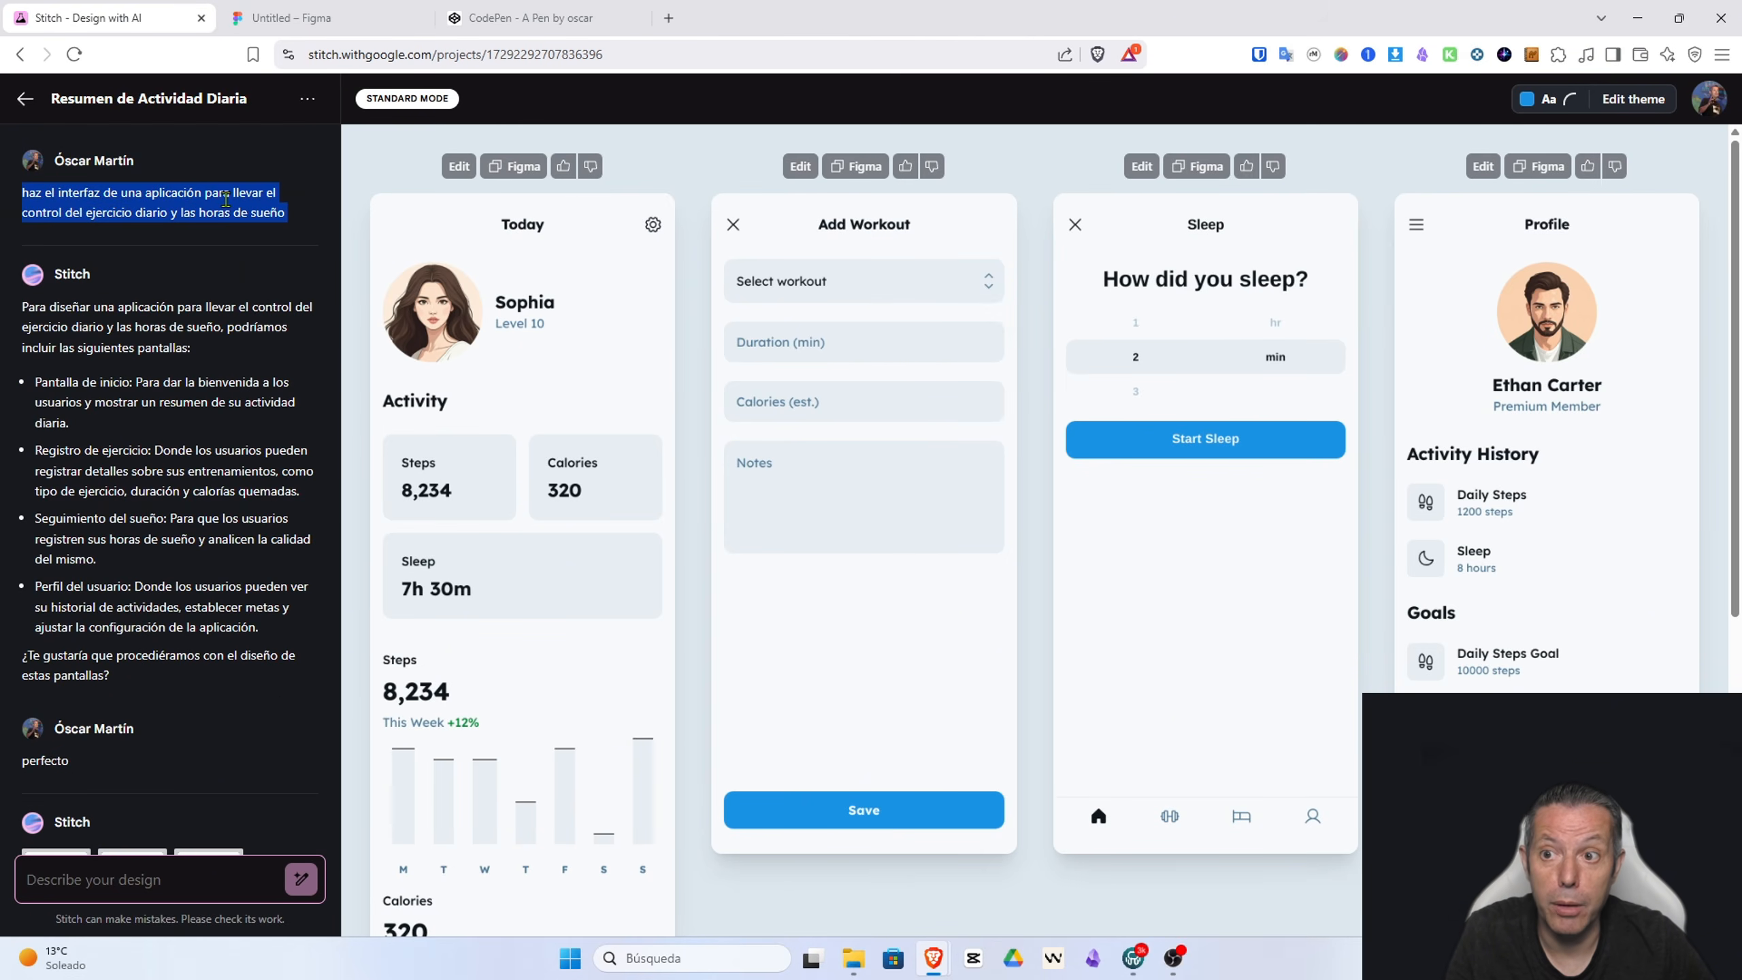
pyautogui.scroll(-10, 226, 199)
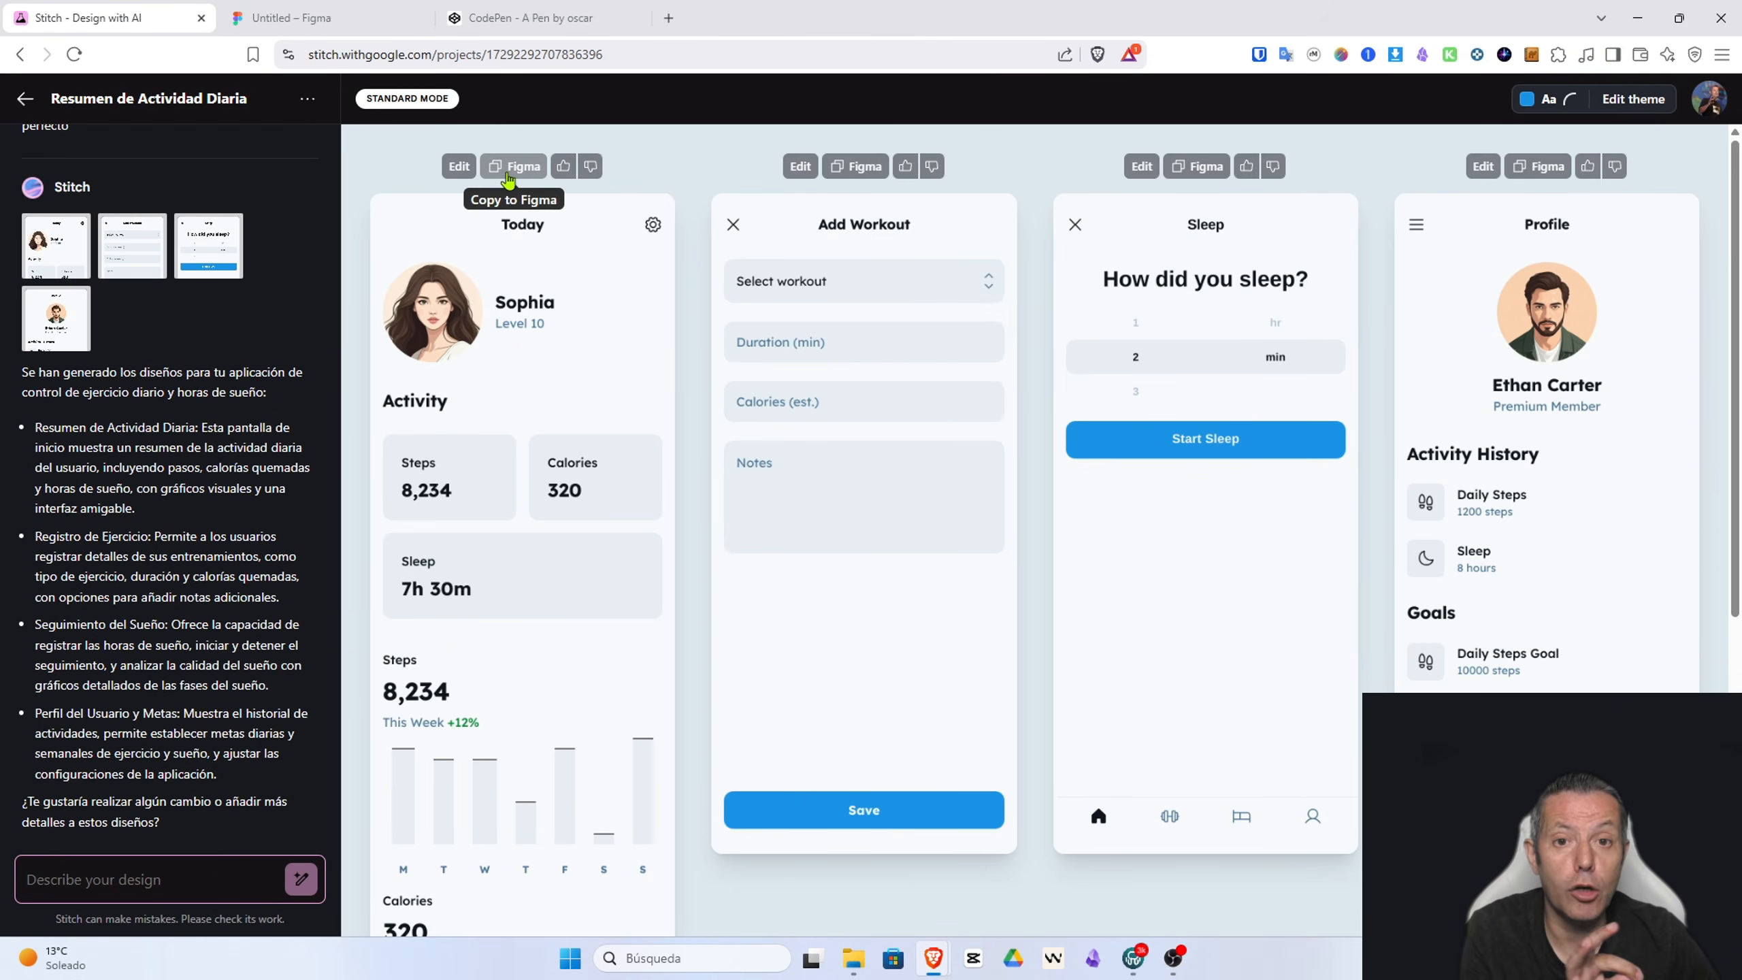
pyautogui.scroll(-4, 544, 393)
pyautogui.scroll(4, 487, 274)
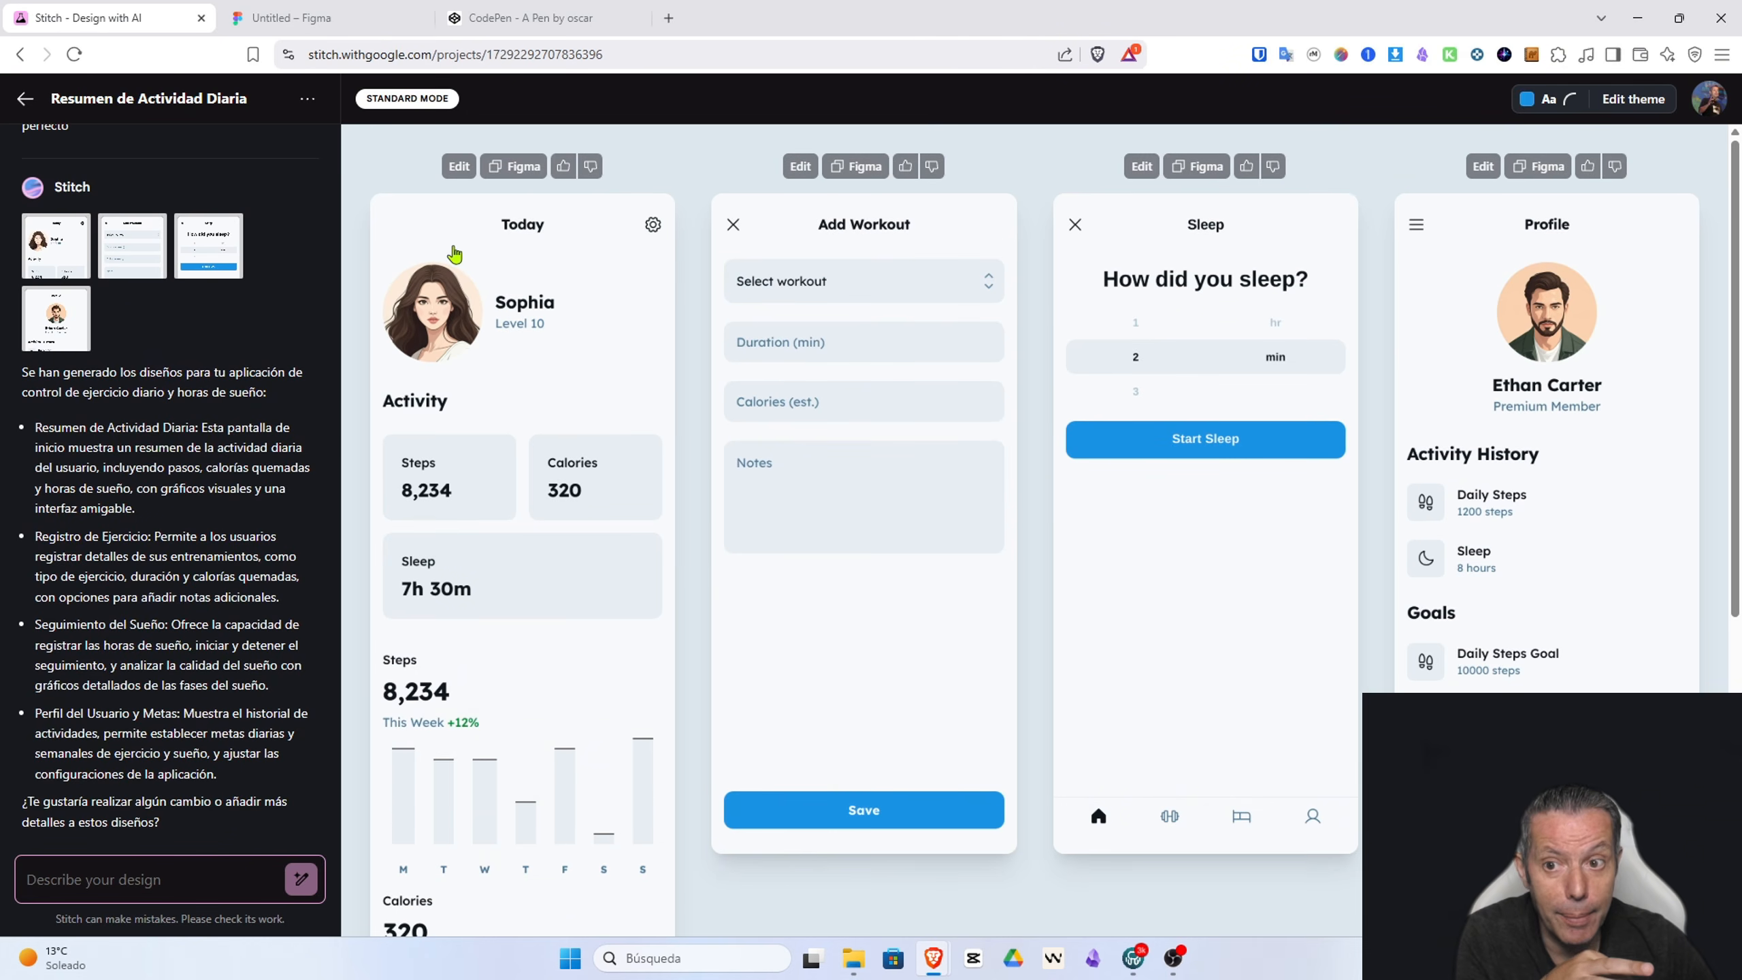
# Step: Request an edit of the Today screen with the prompt "añade colores más vivos y un diseño más moderno"
pyautogui.click(457, 167)
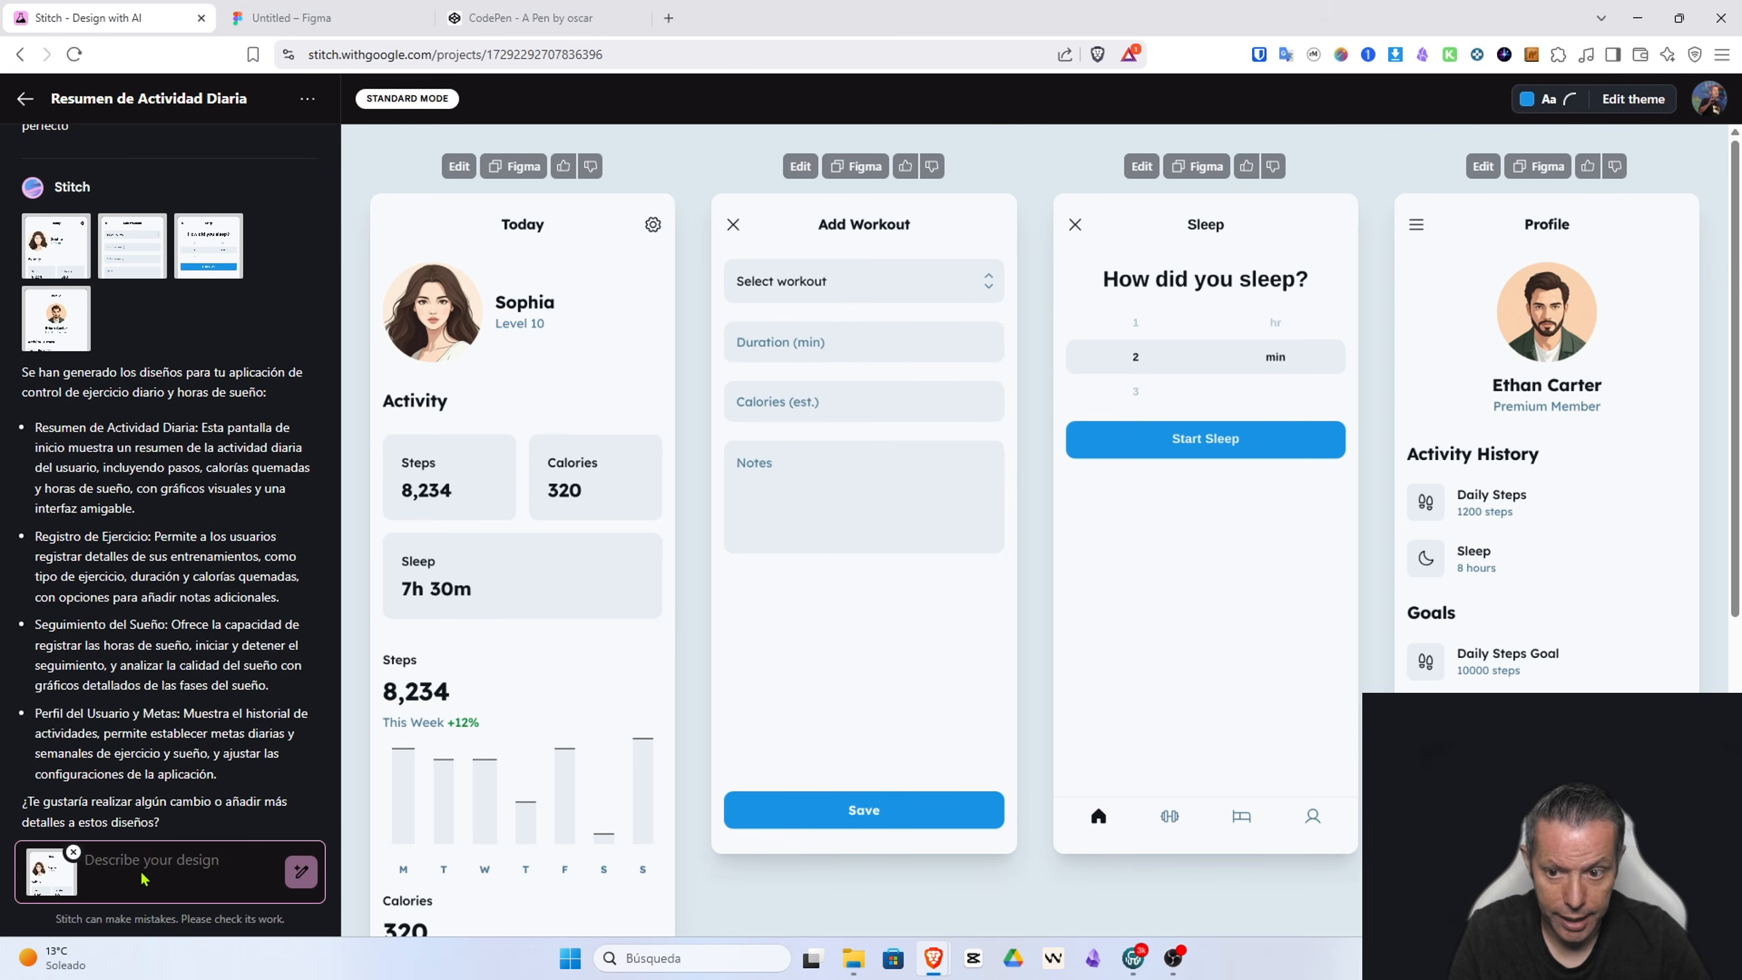
pyautogui.write('añade colores más vivos')
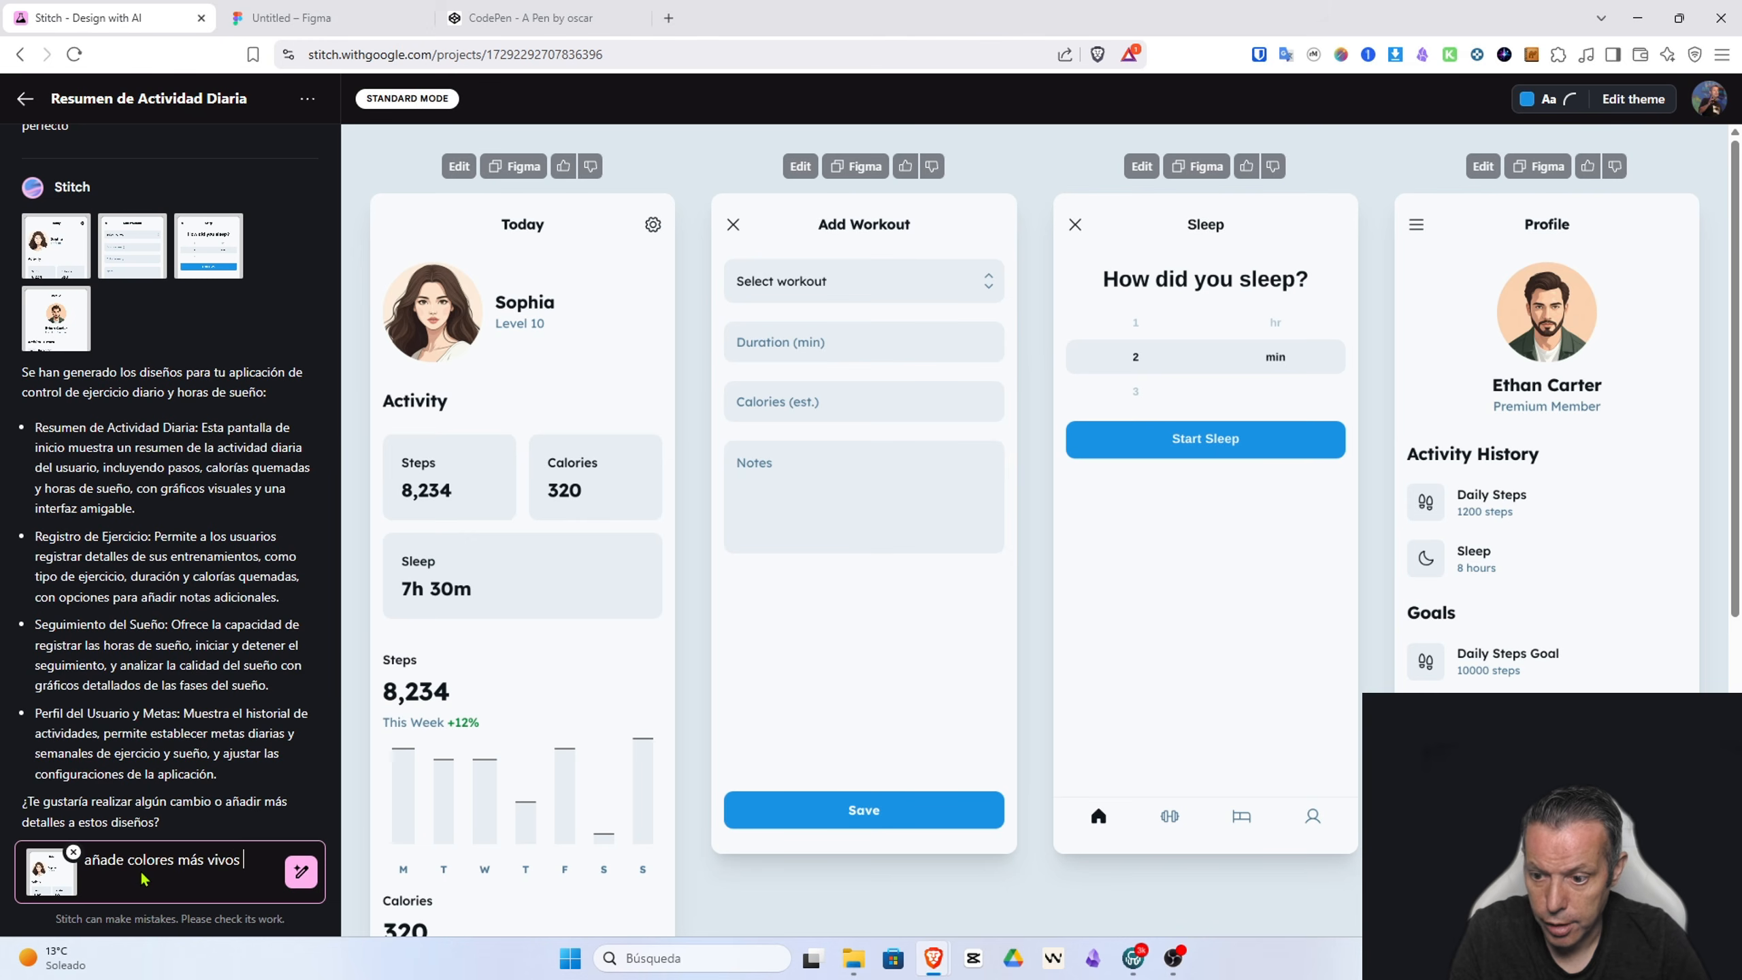
pyautogui.write(' y un diseño más moderno')
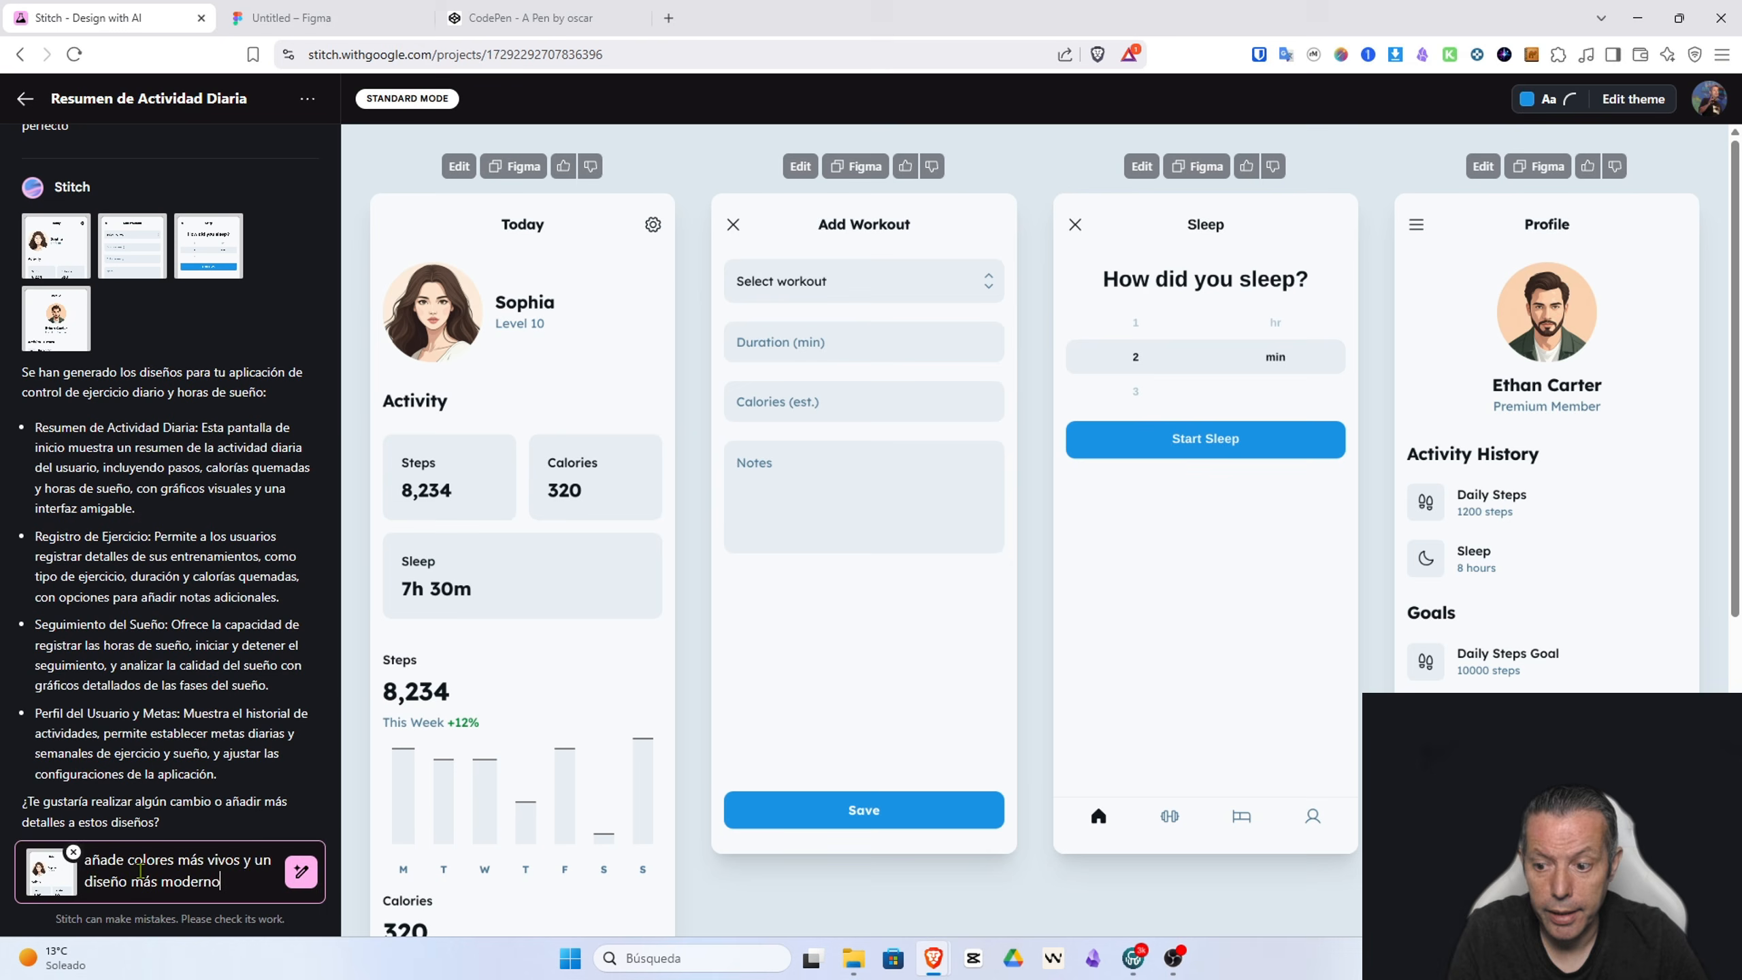
pyautogui.press('Return')
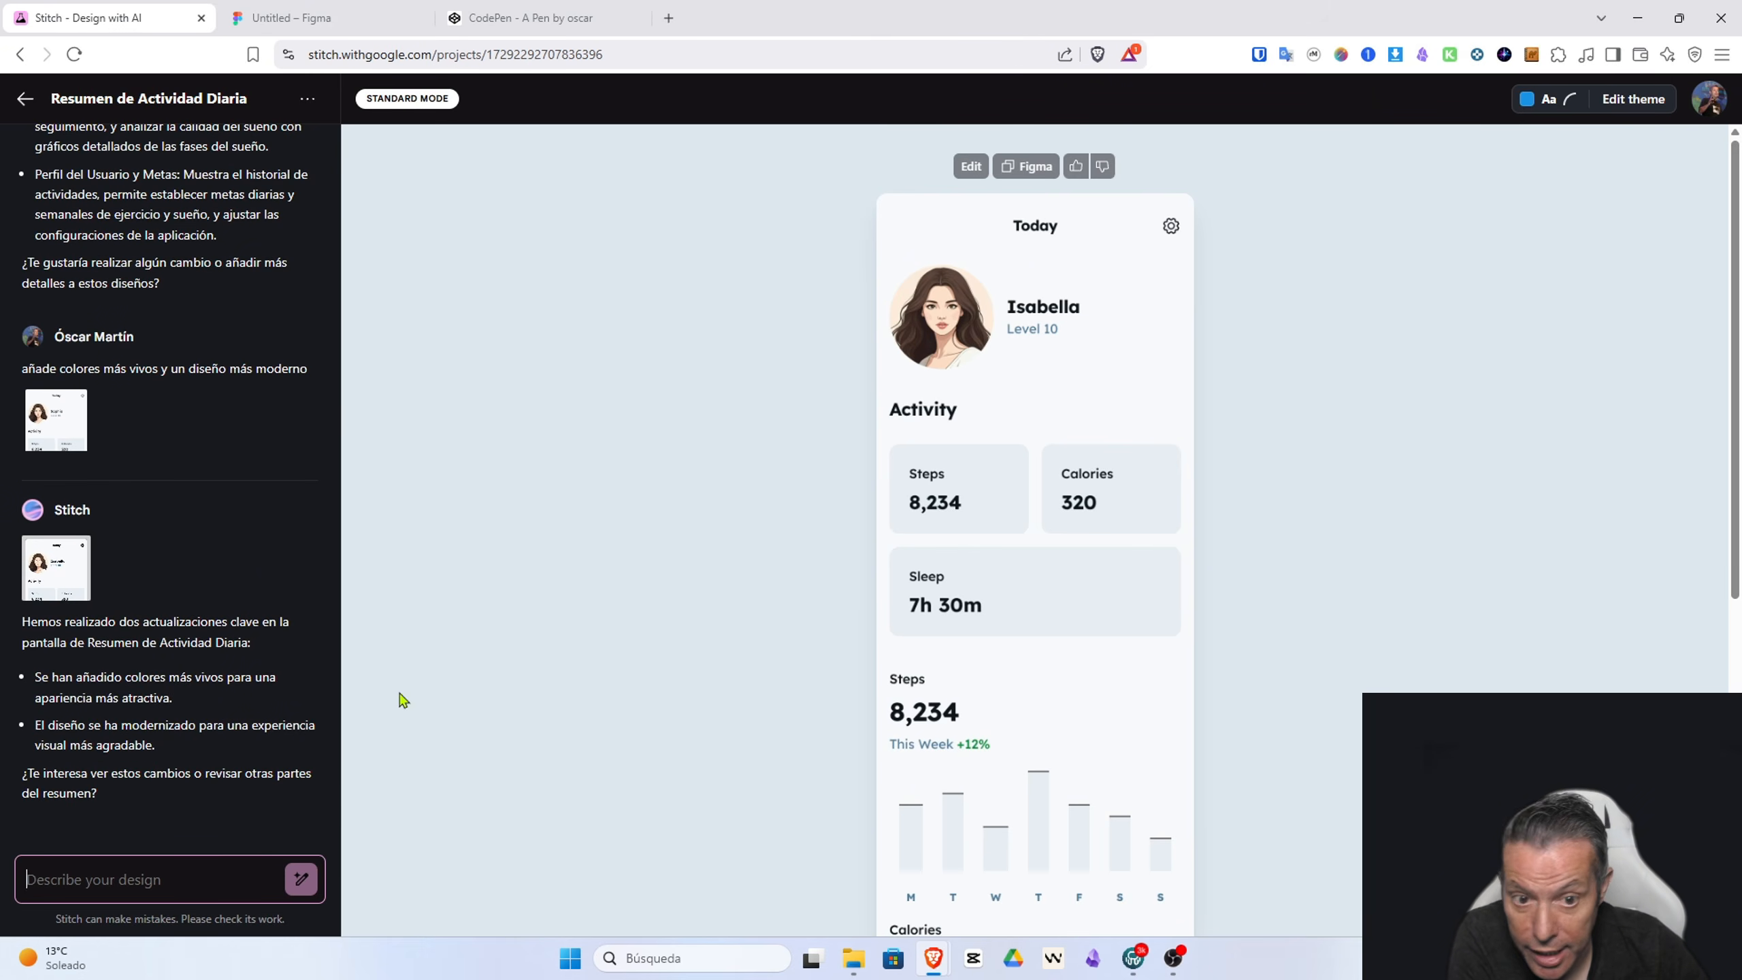
# Step: Compare the chat previews of the original Today screen and its regenerated version, and close them
pyautogui.click(54, 419)
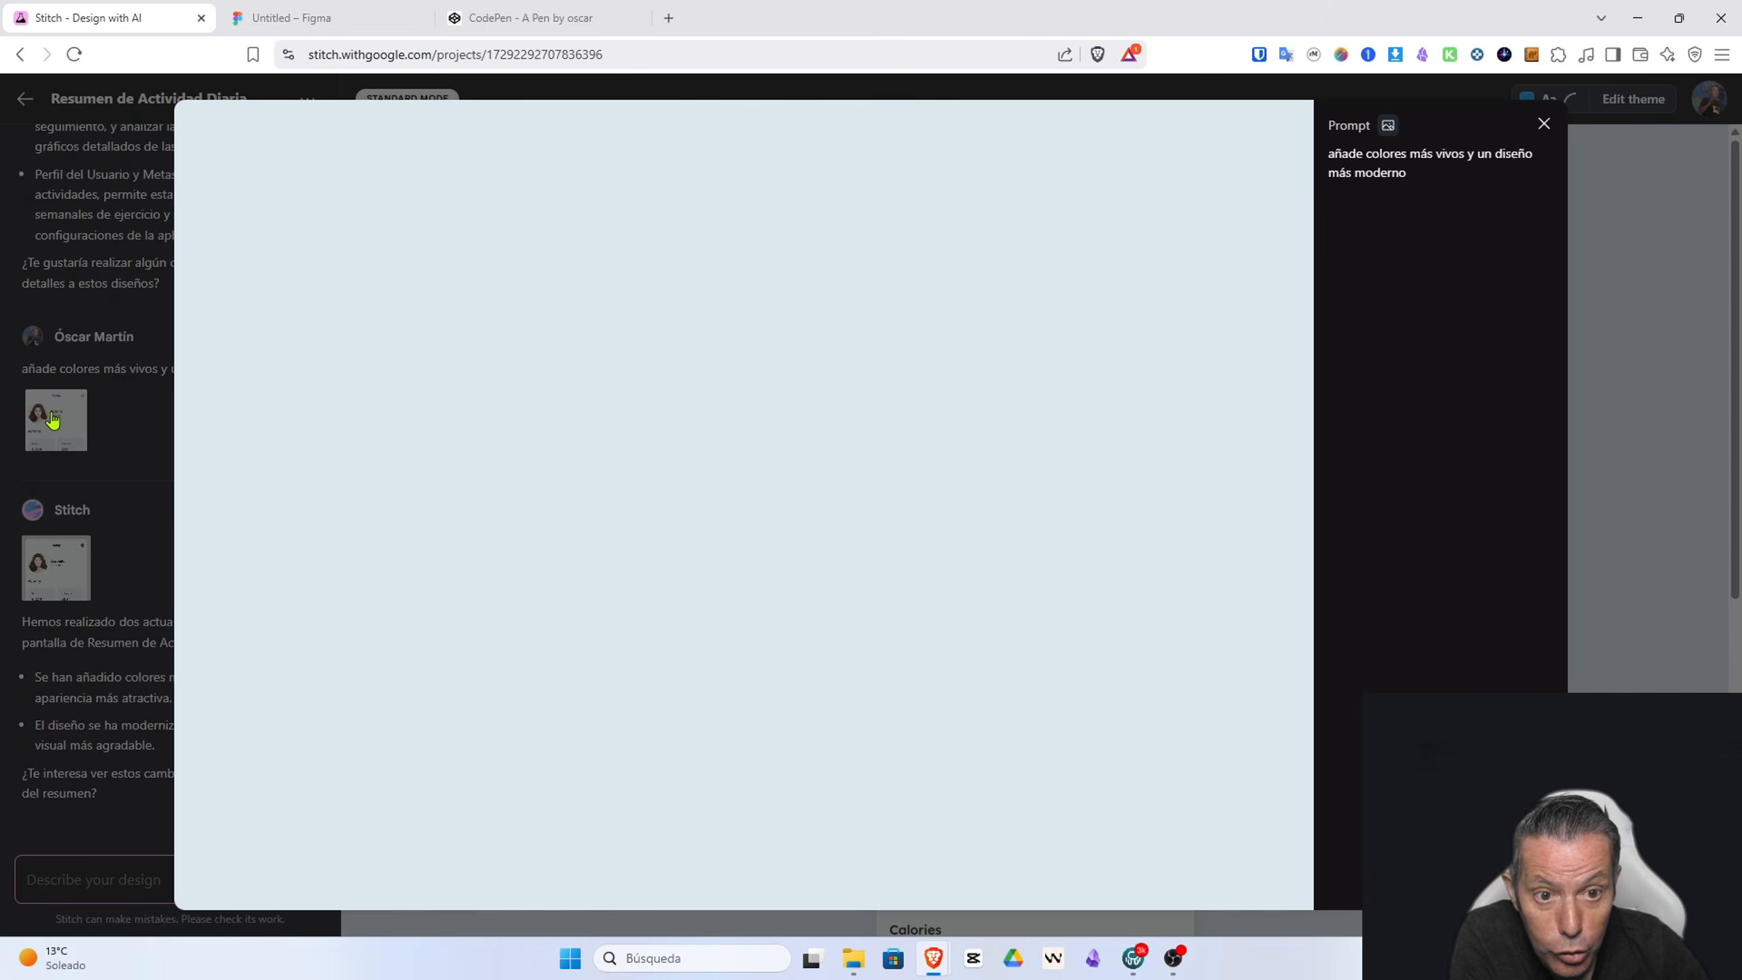
pyautogui.click(53, 563)
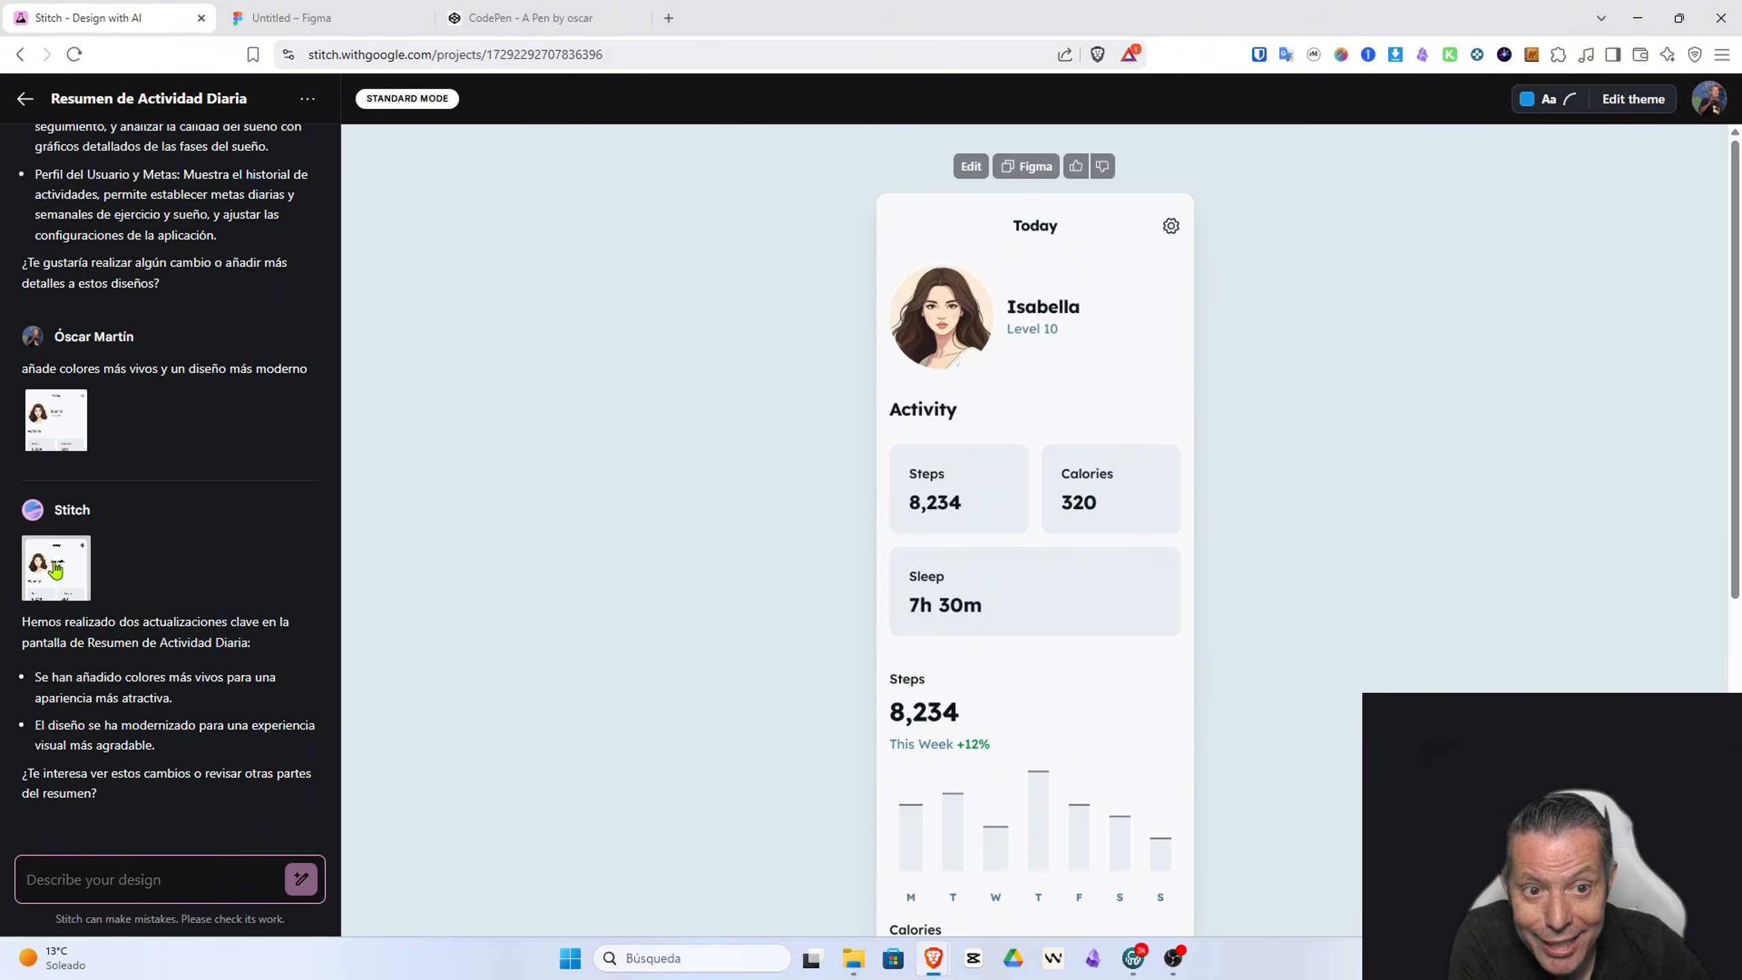
pyautogui.click(54, 562)
pyautogui.click(54, 439)
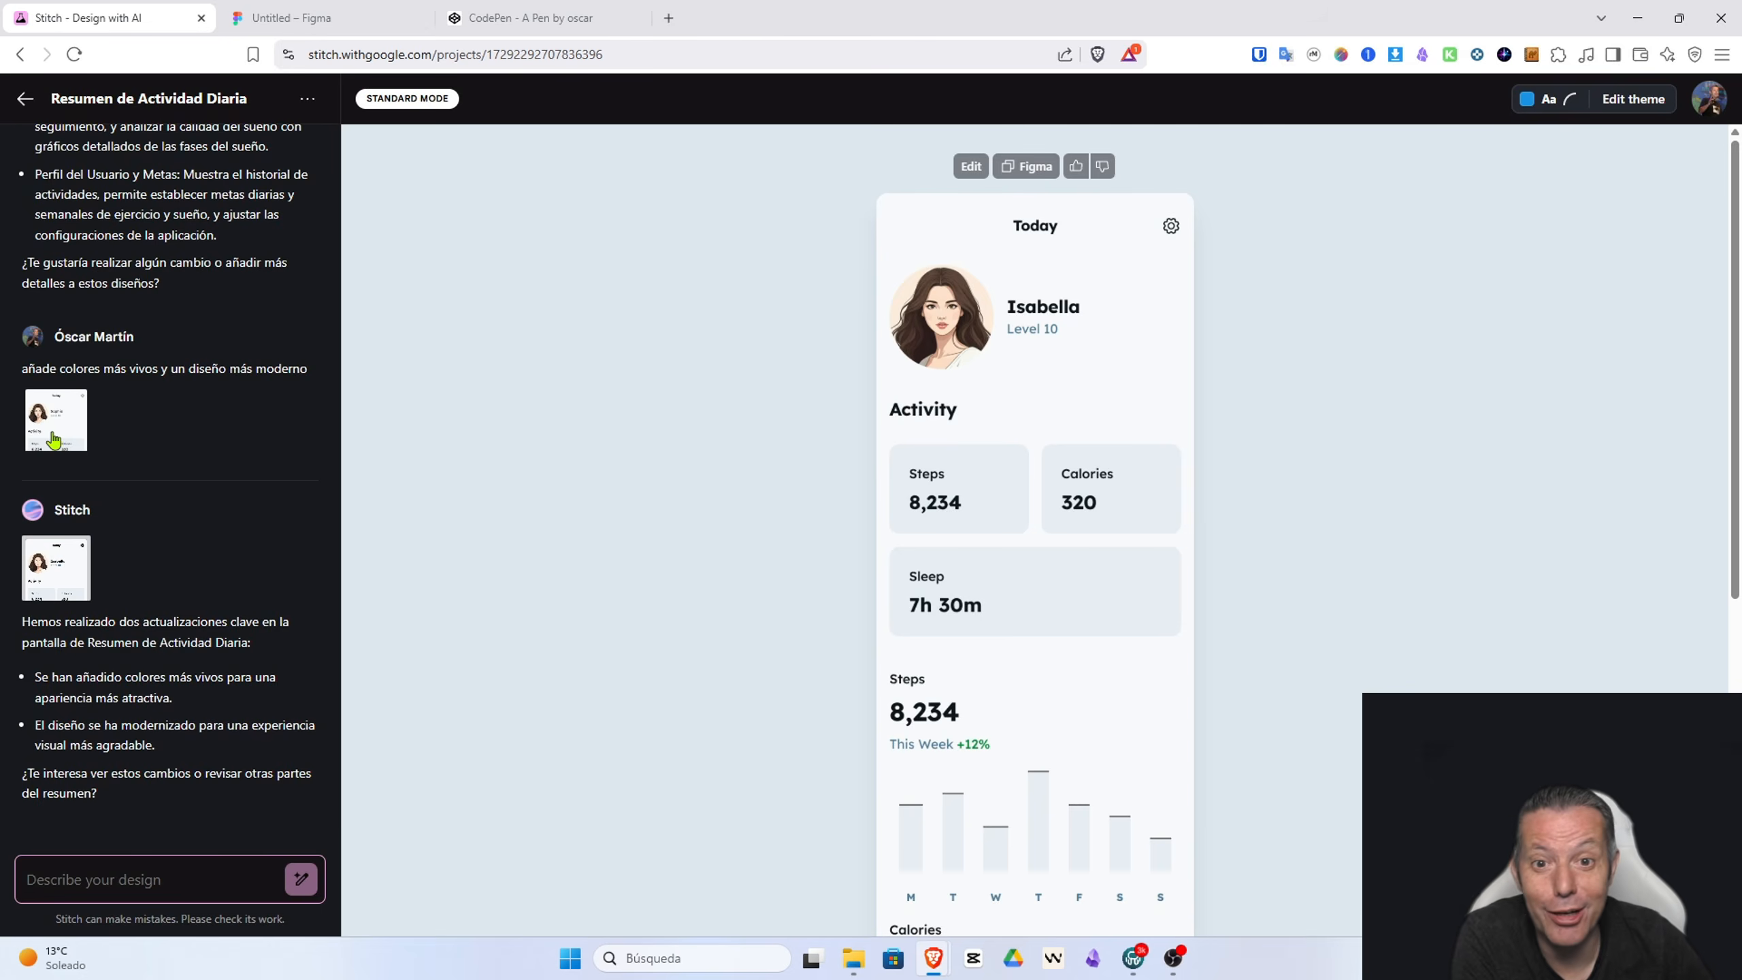
pyautogui.click(685, 400)
pyautogui.click(1545, 124)
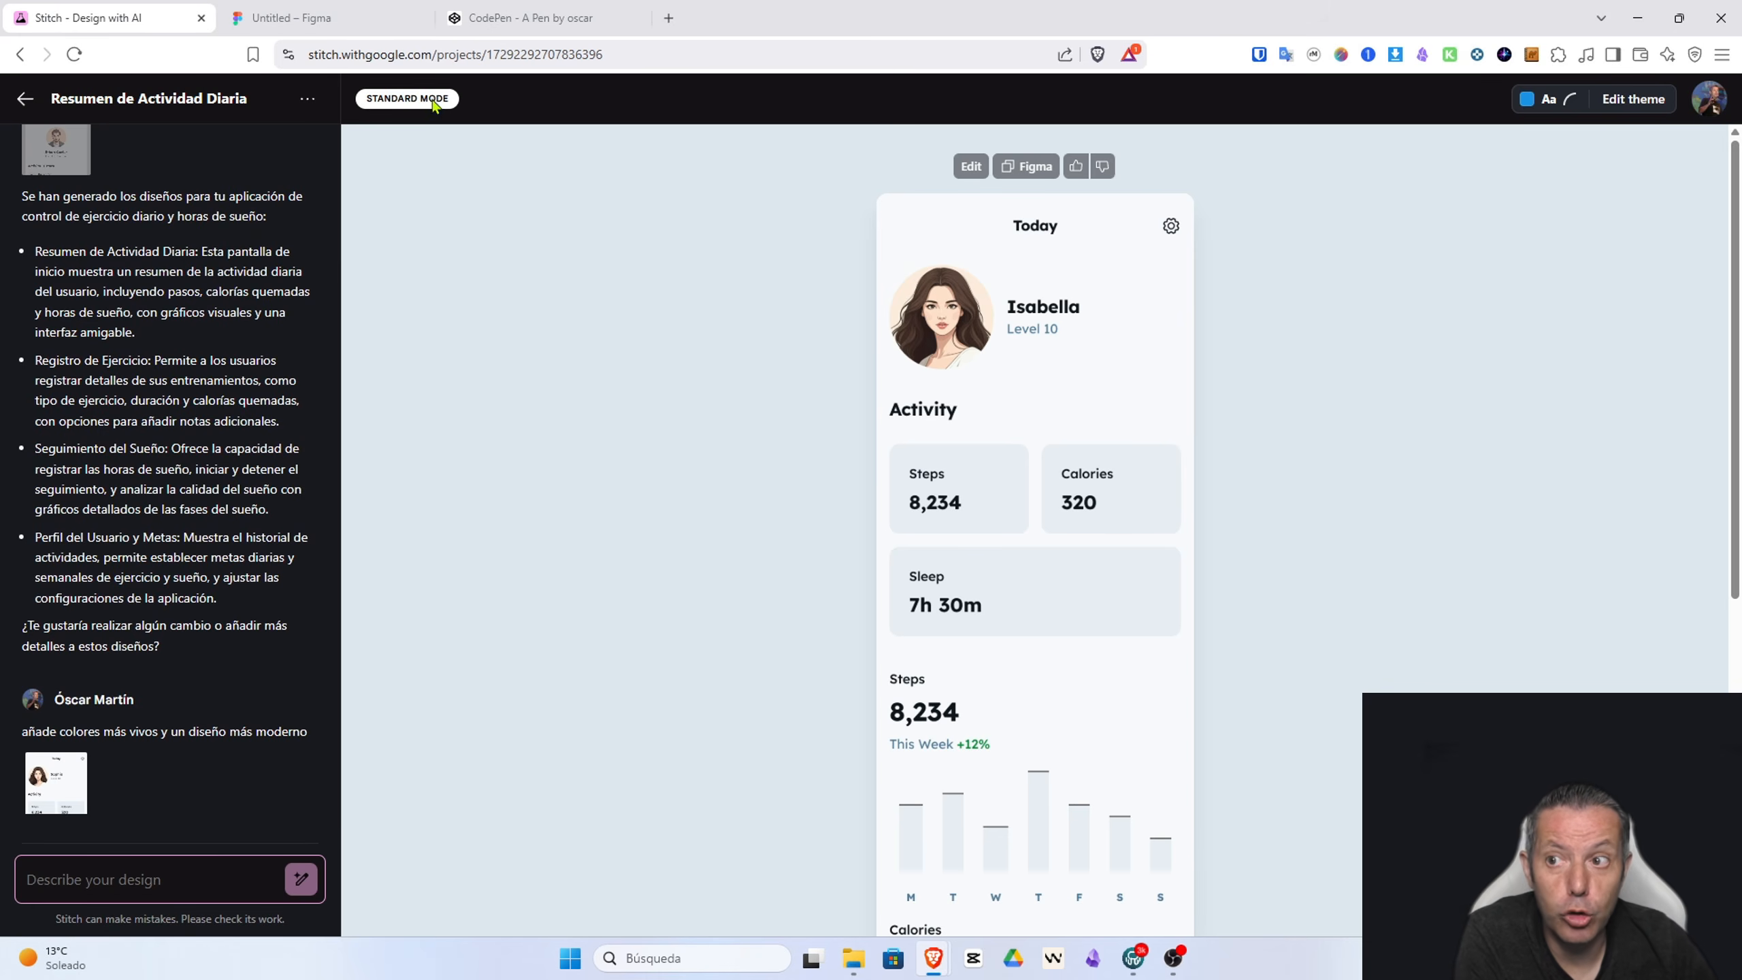
# Step: Return to the Stitch home page, reload it and set the generation mode to Experimental Mode
pyautogui.click(25, 98)
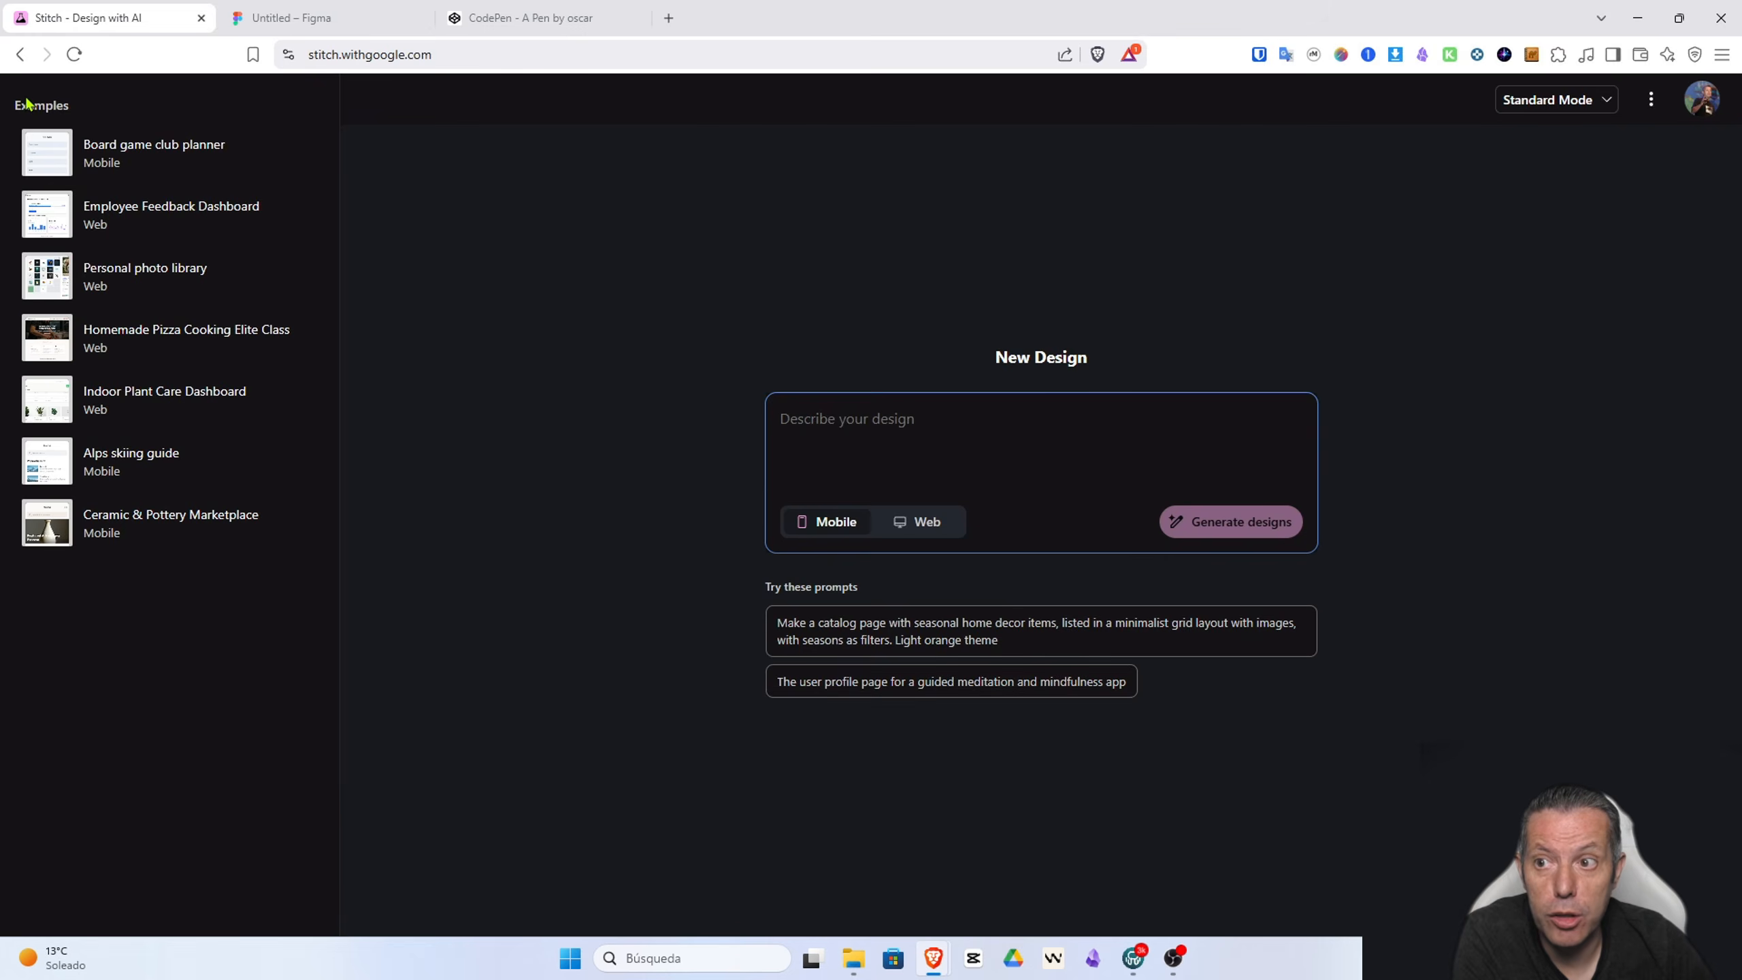
pyautogui.click(74, 54)
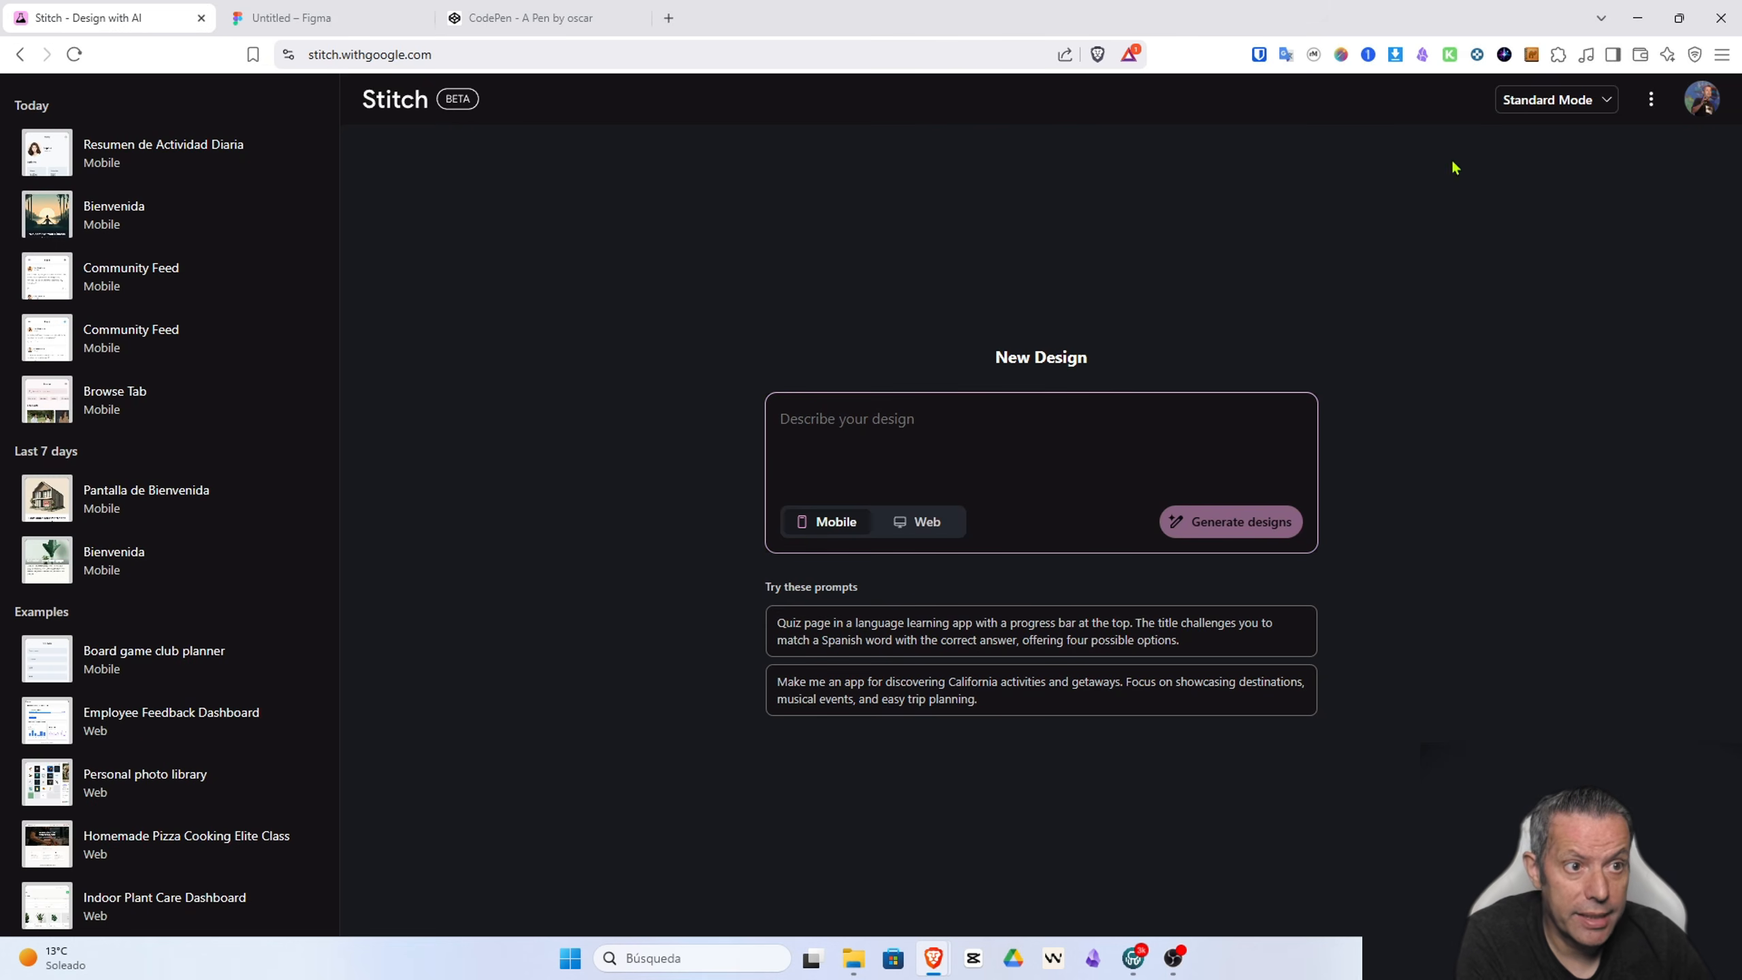
pyautogui.click(1552, 99)
pyautogui.click(1438, 234)
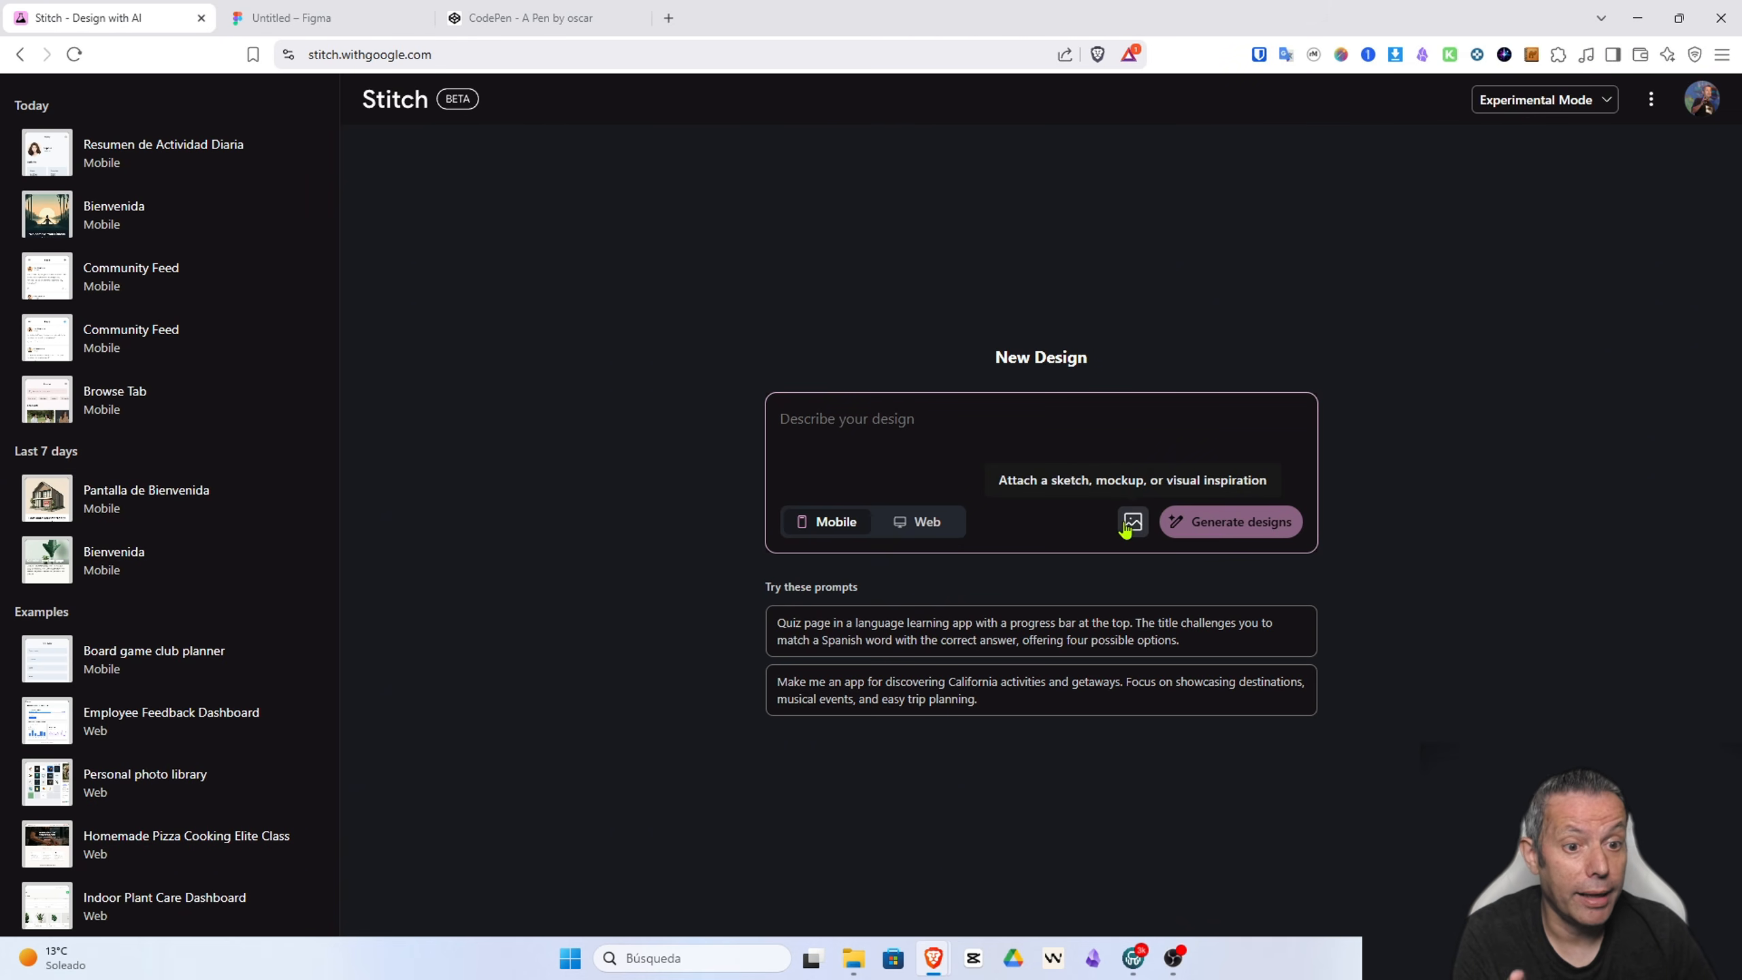
# Step: Submit the prompt "haz el interfaz de una aplicación para llevar el control del ejercicio diario y las horas de sueño" and approve the screen proposal with "si+"
pyautogui.click(940, 431)
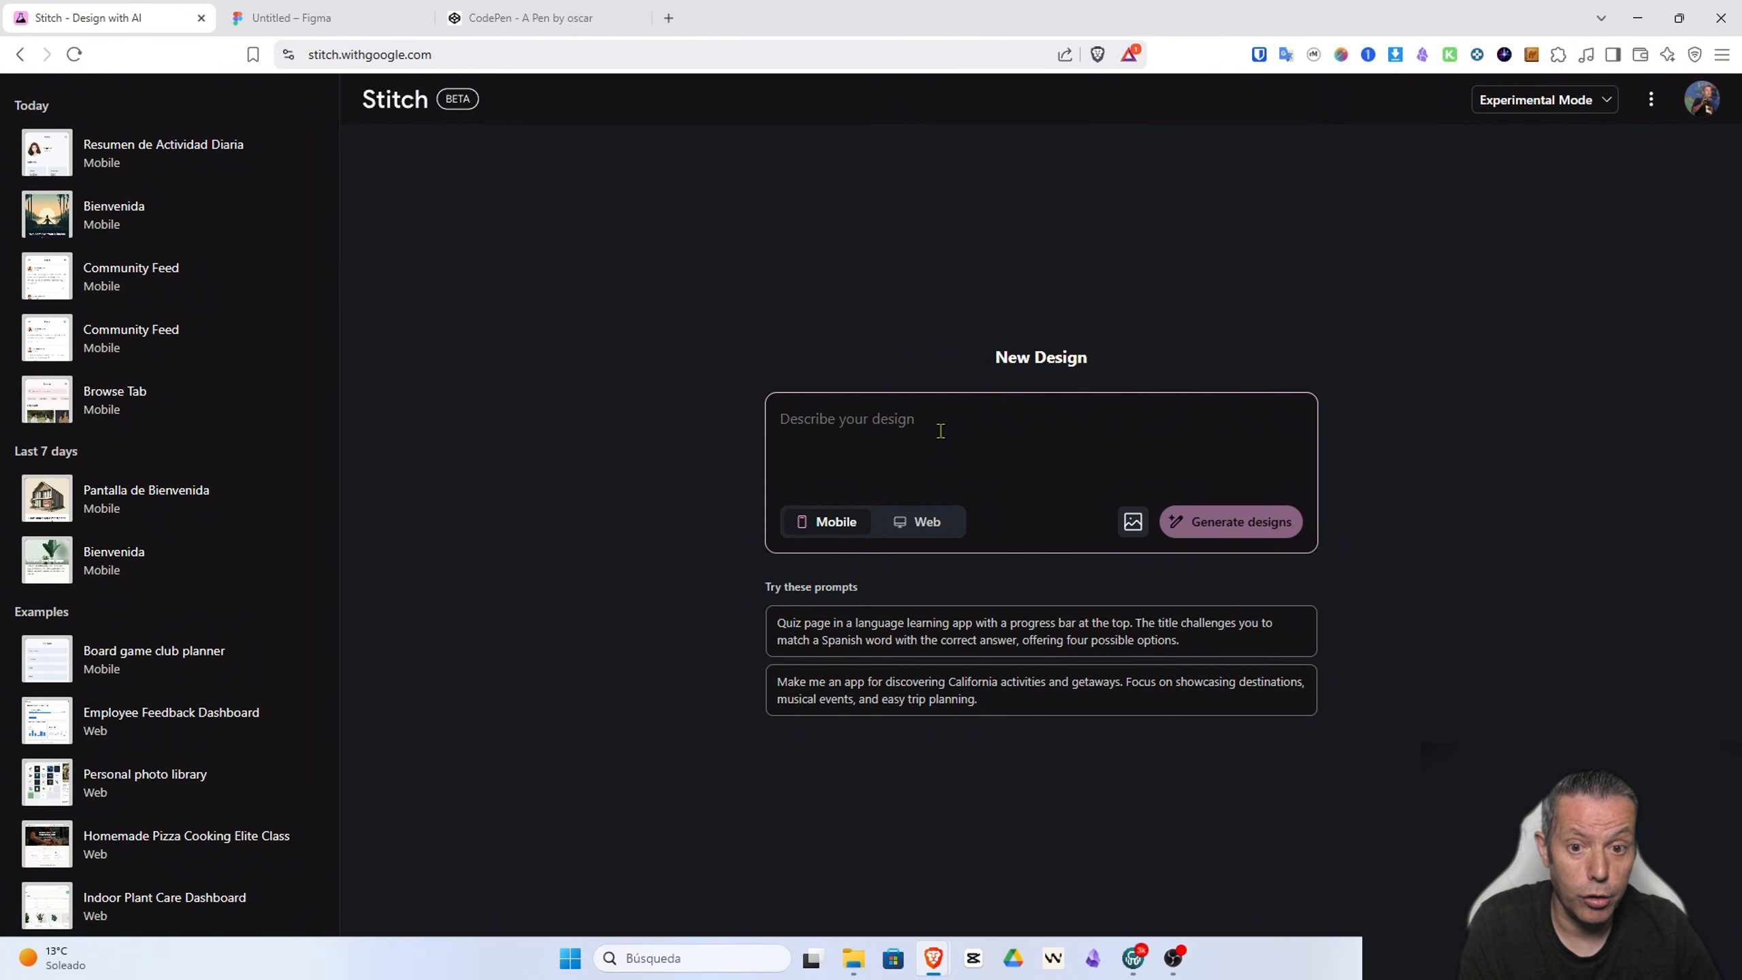
pyautogui.write('haz el interfaz de una aplicación para llevar el control del ejercicio diario y las horas de sueño Stitch')
pyautogui.press('BackSpace')
pyautogui.press('BackSpace')
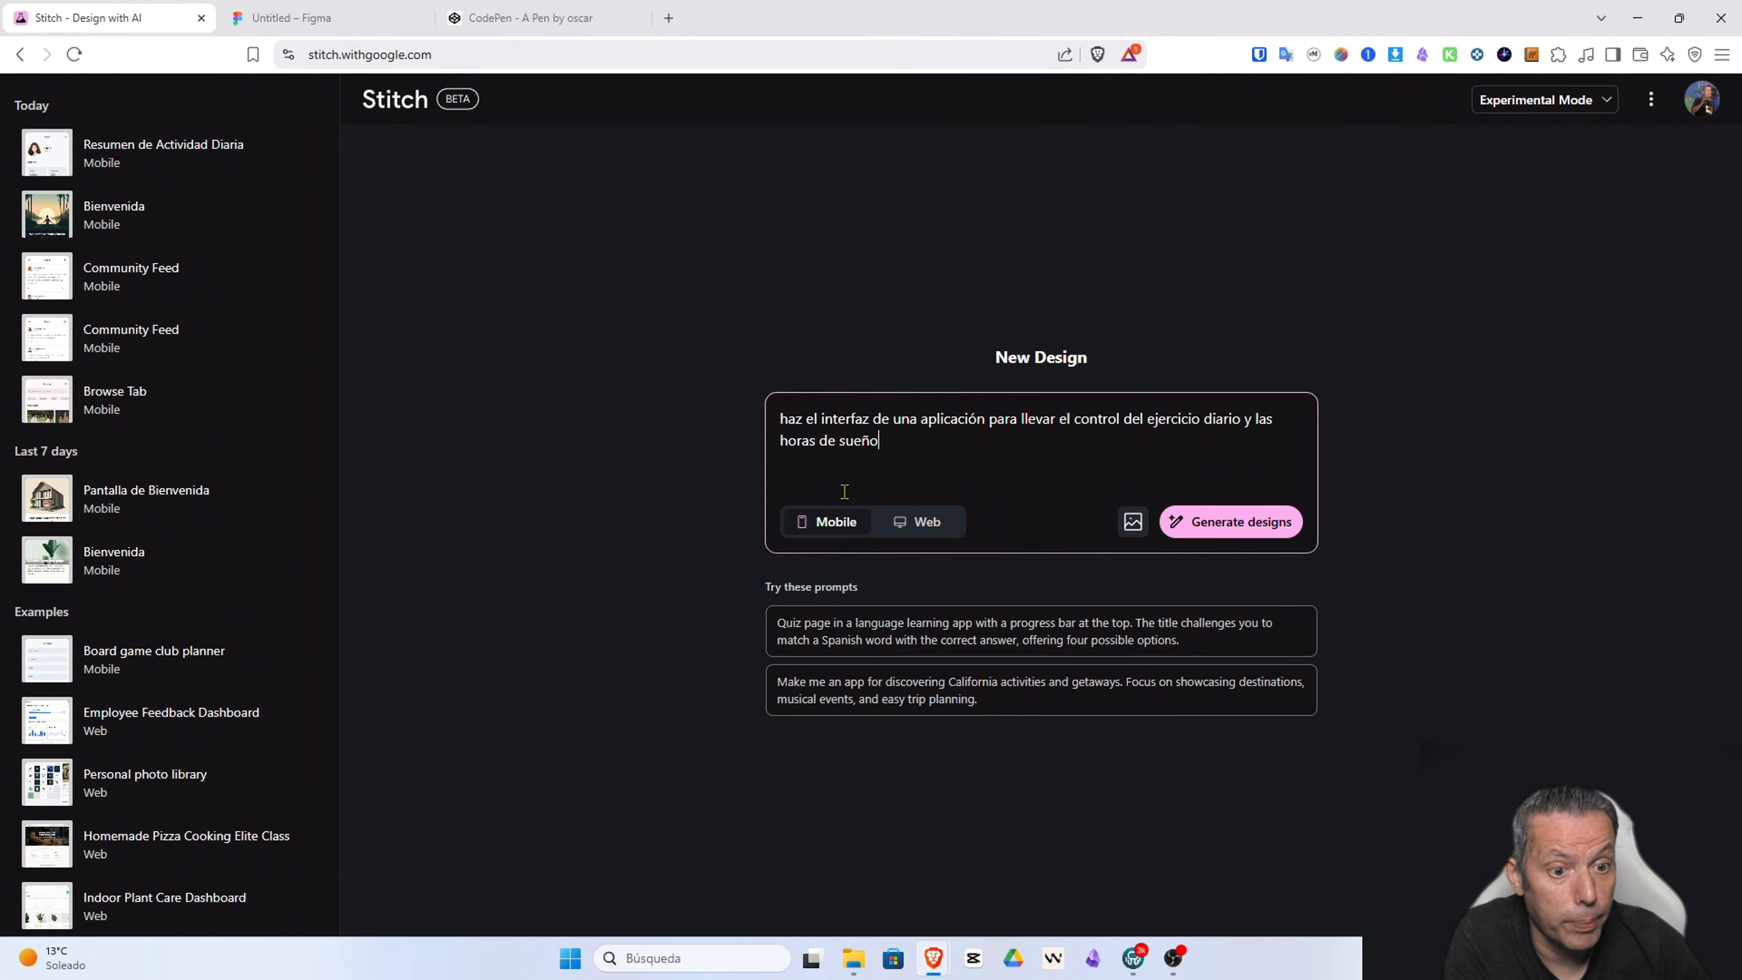
pyautogui.click(1232, 536)
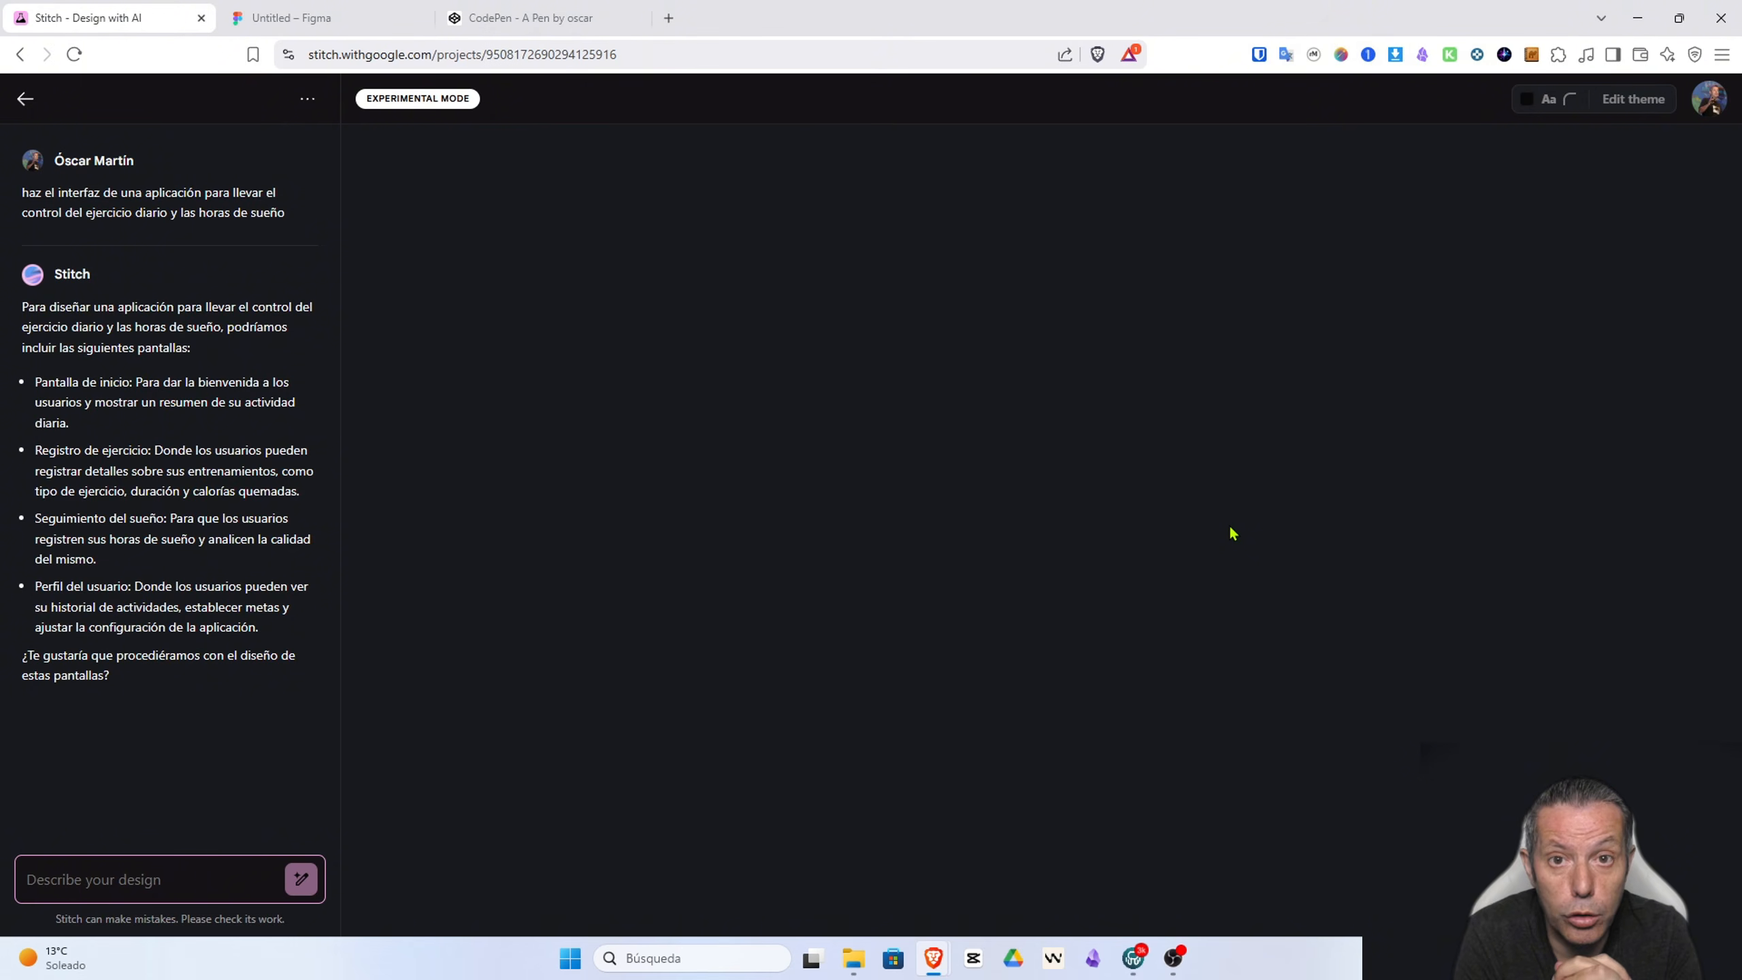
pyautogui.write('si+')
pyautogui.press('Return')
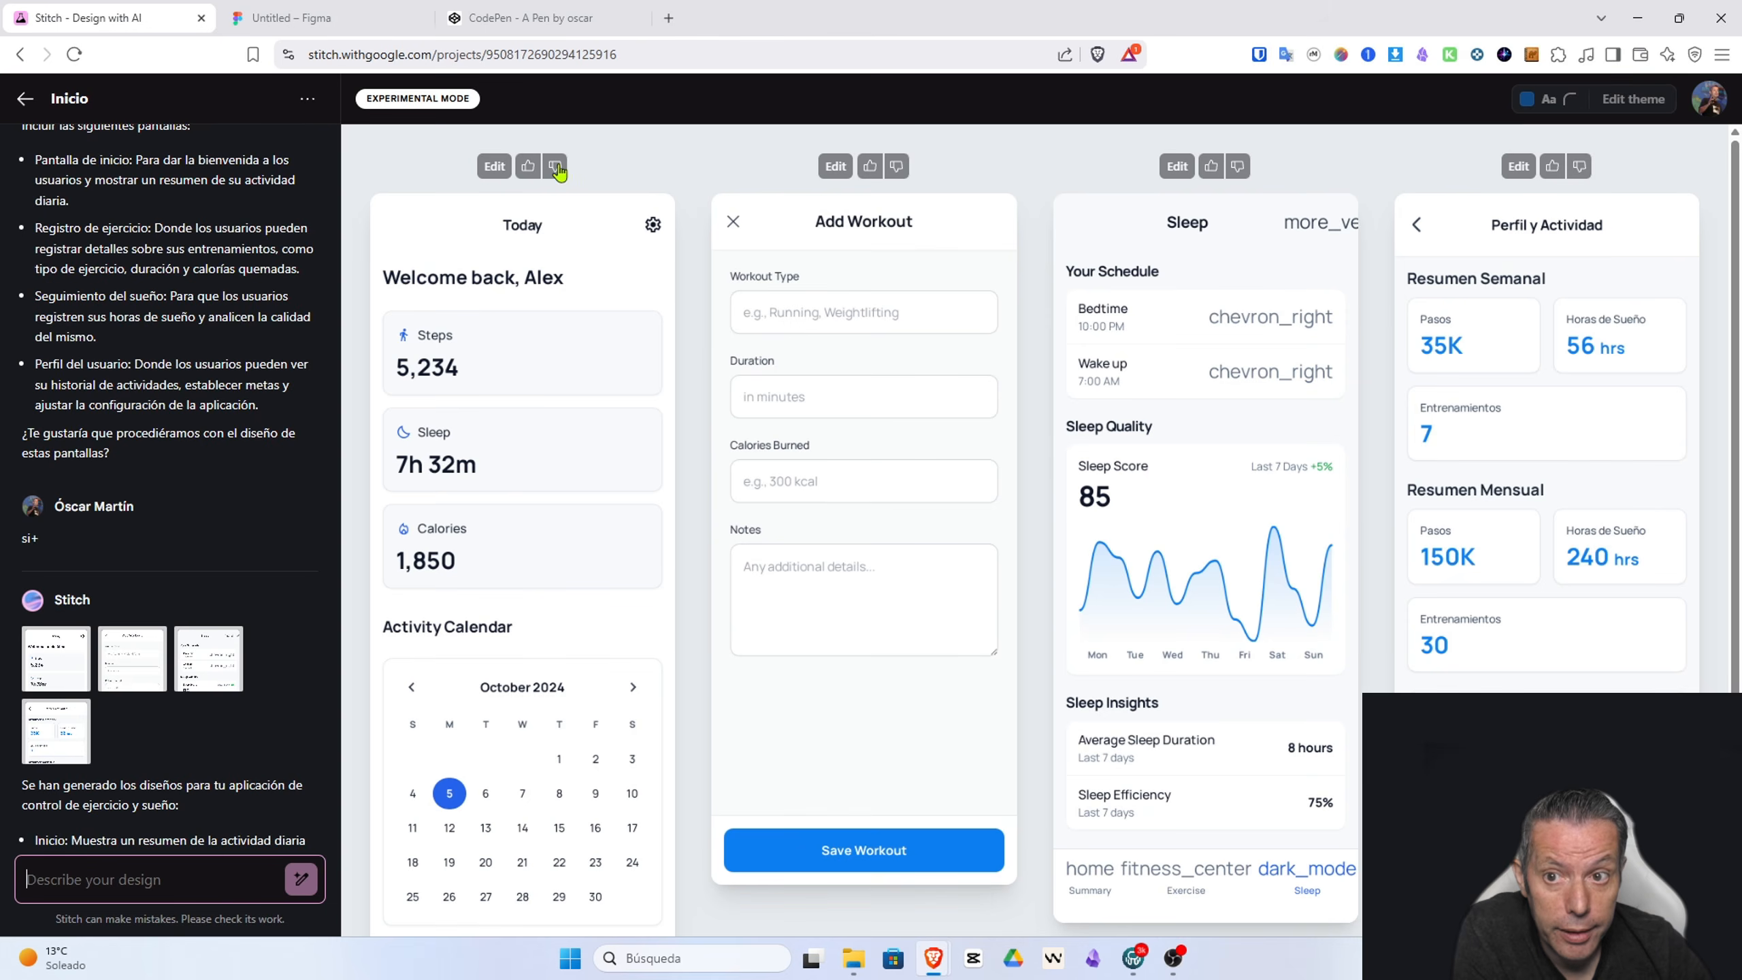
# Step: Attach the Today screen to the design prompt for editing and remove the attachment
pyautogui.click(492, 171)
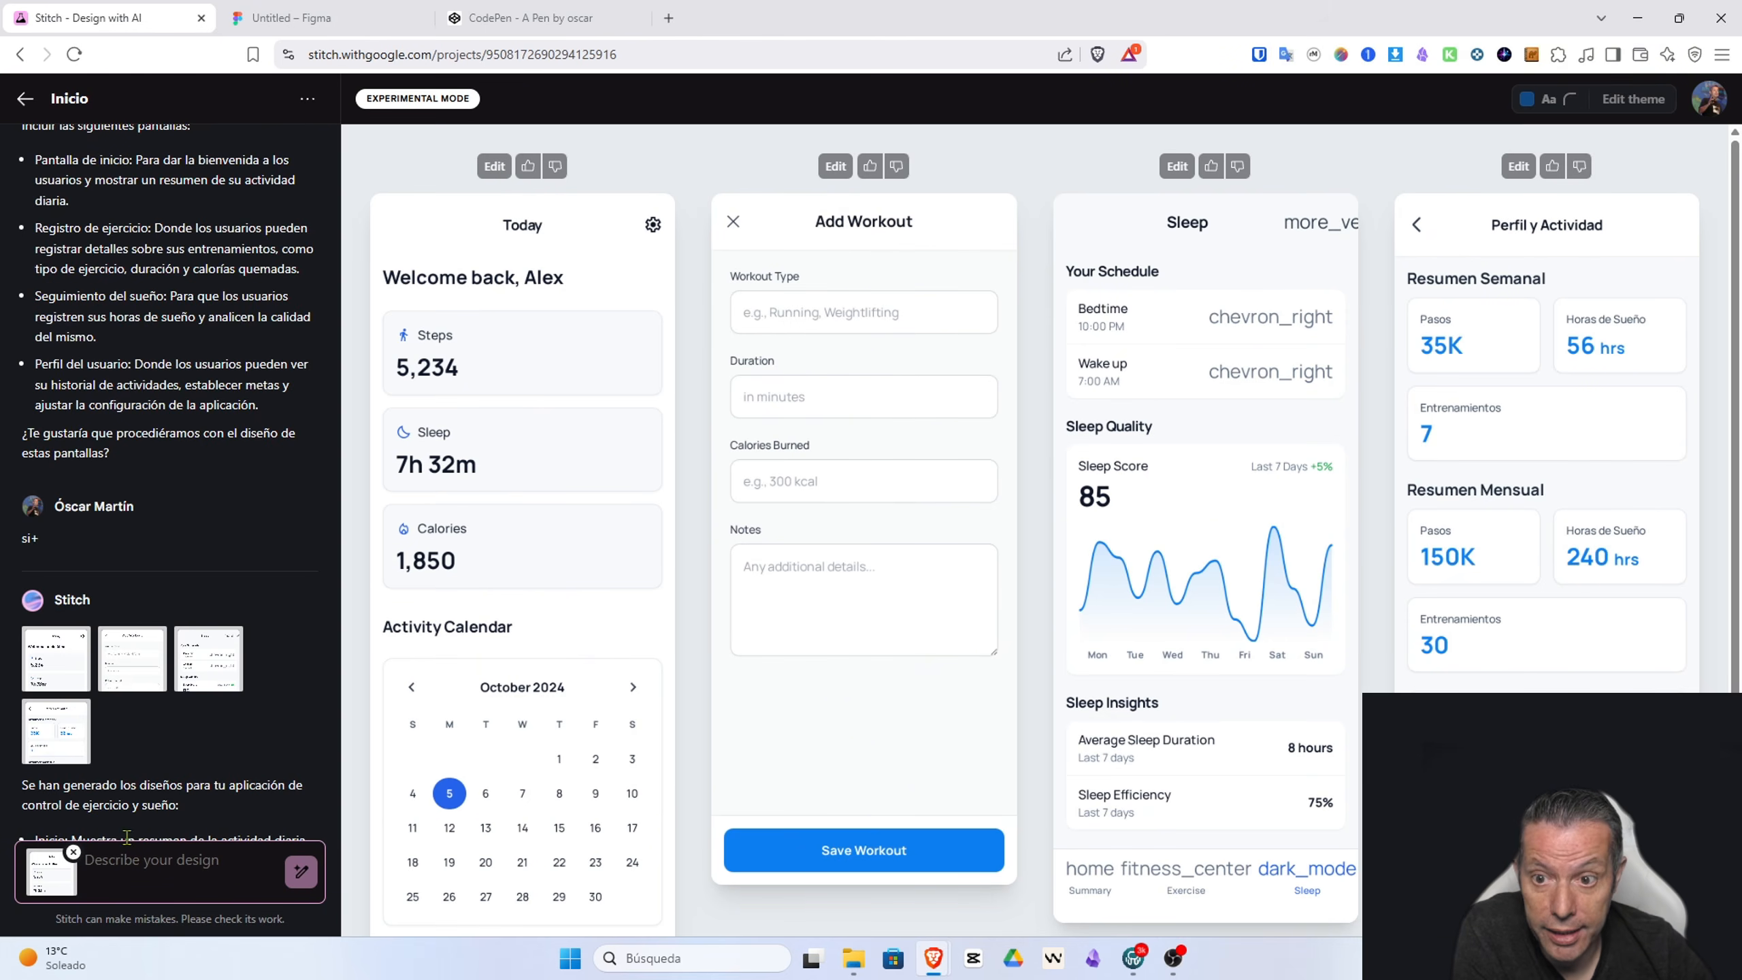
pyautogui.click(74, 854)
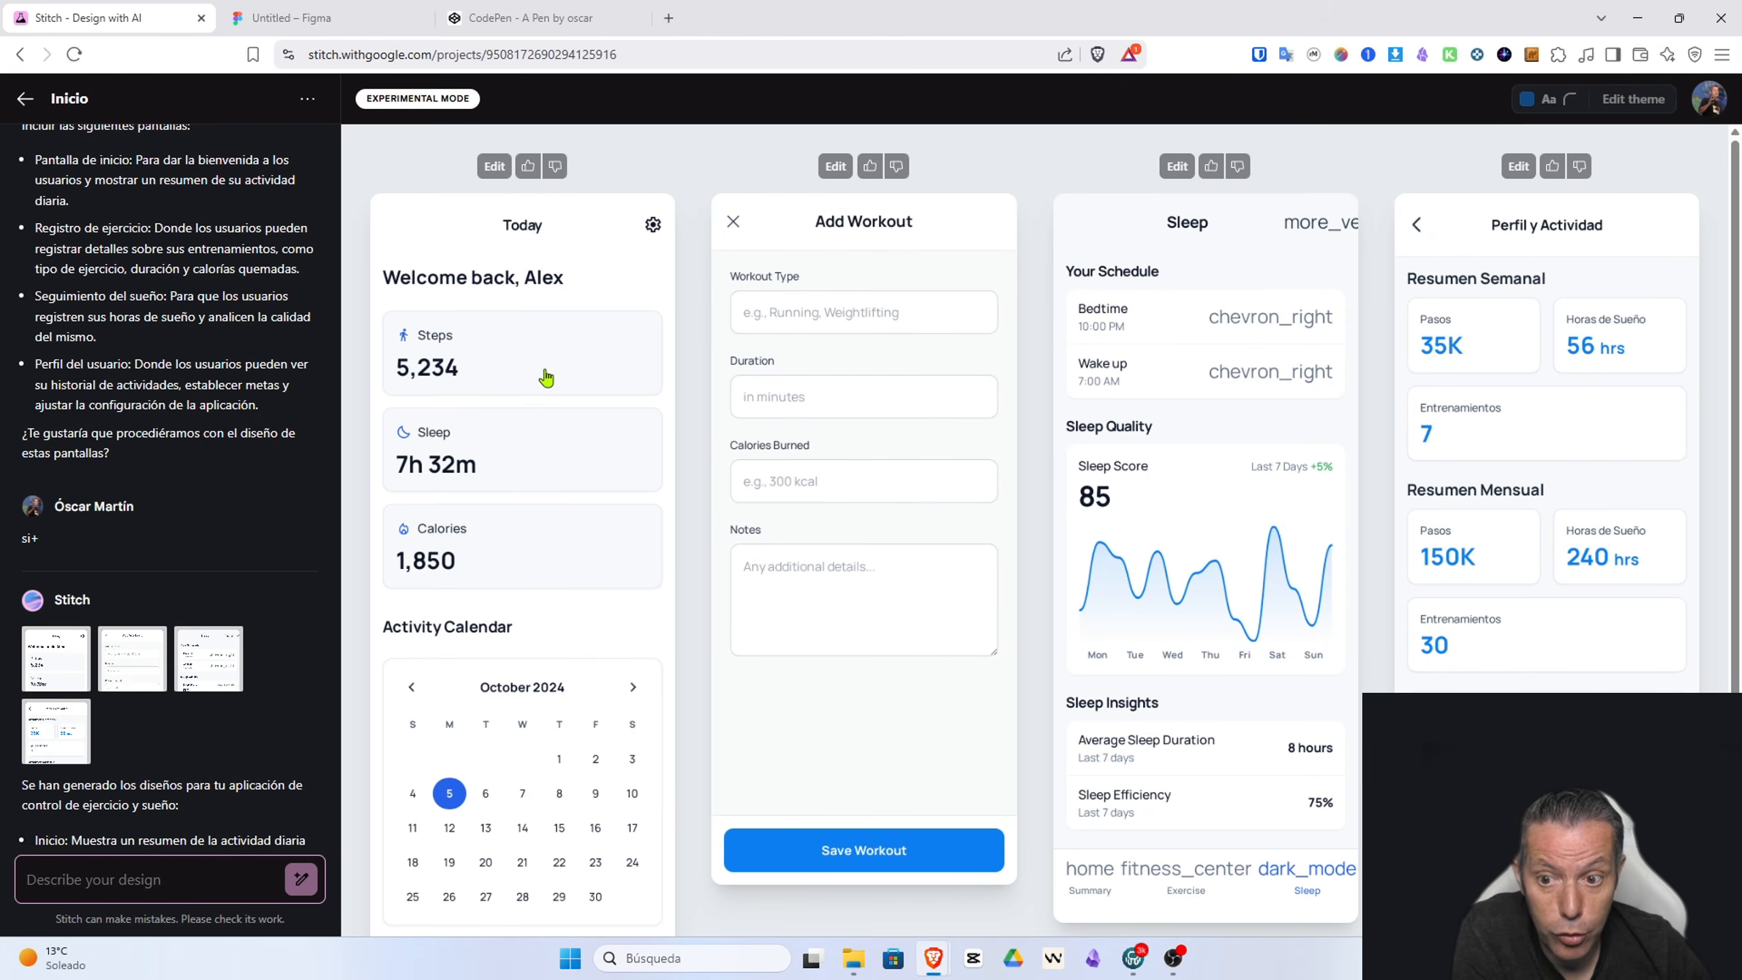
# Step: Examine the Today screen's enlarged design, its export options and its HTML code, close the preview and look over the generated screens
pyautogui.click(542, 376)
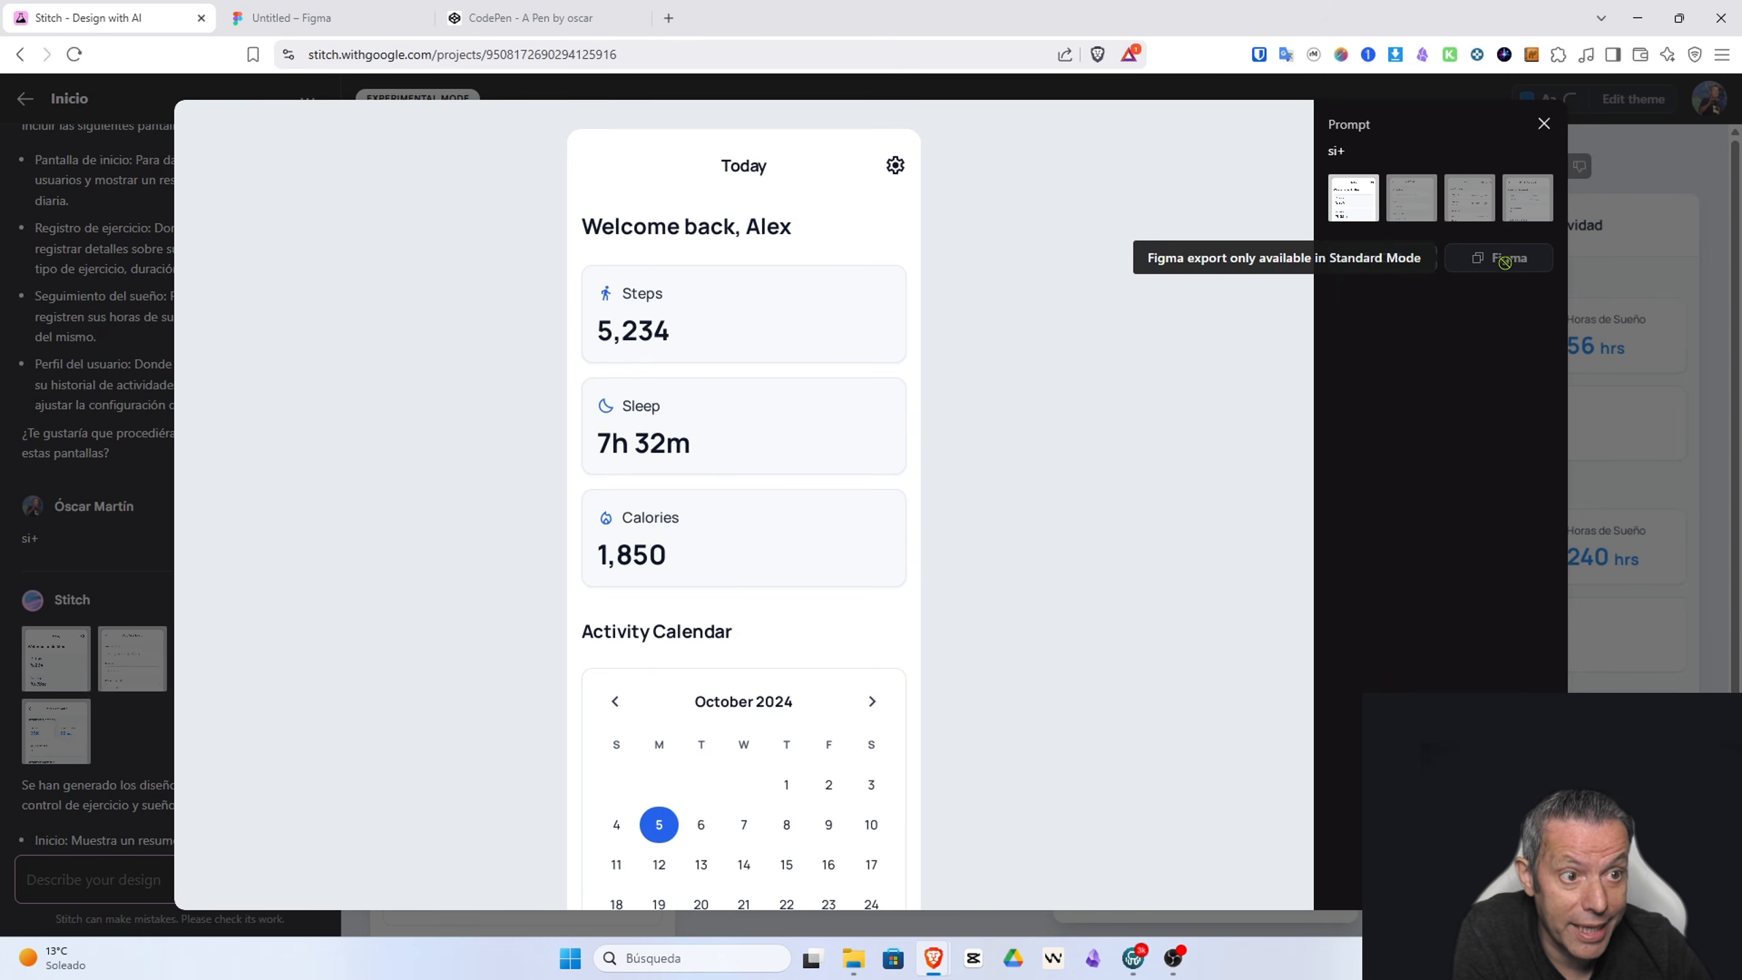
pyautogui.click(1387, 264)
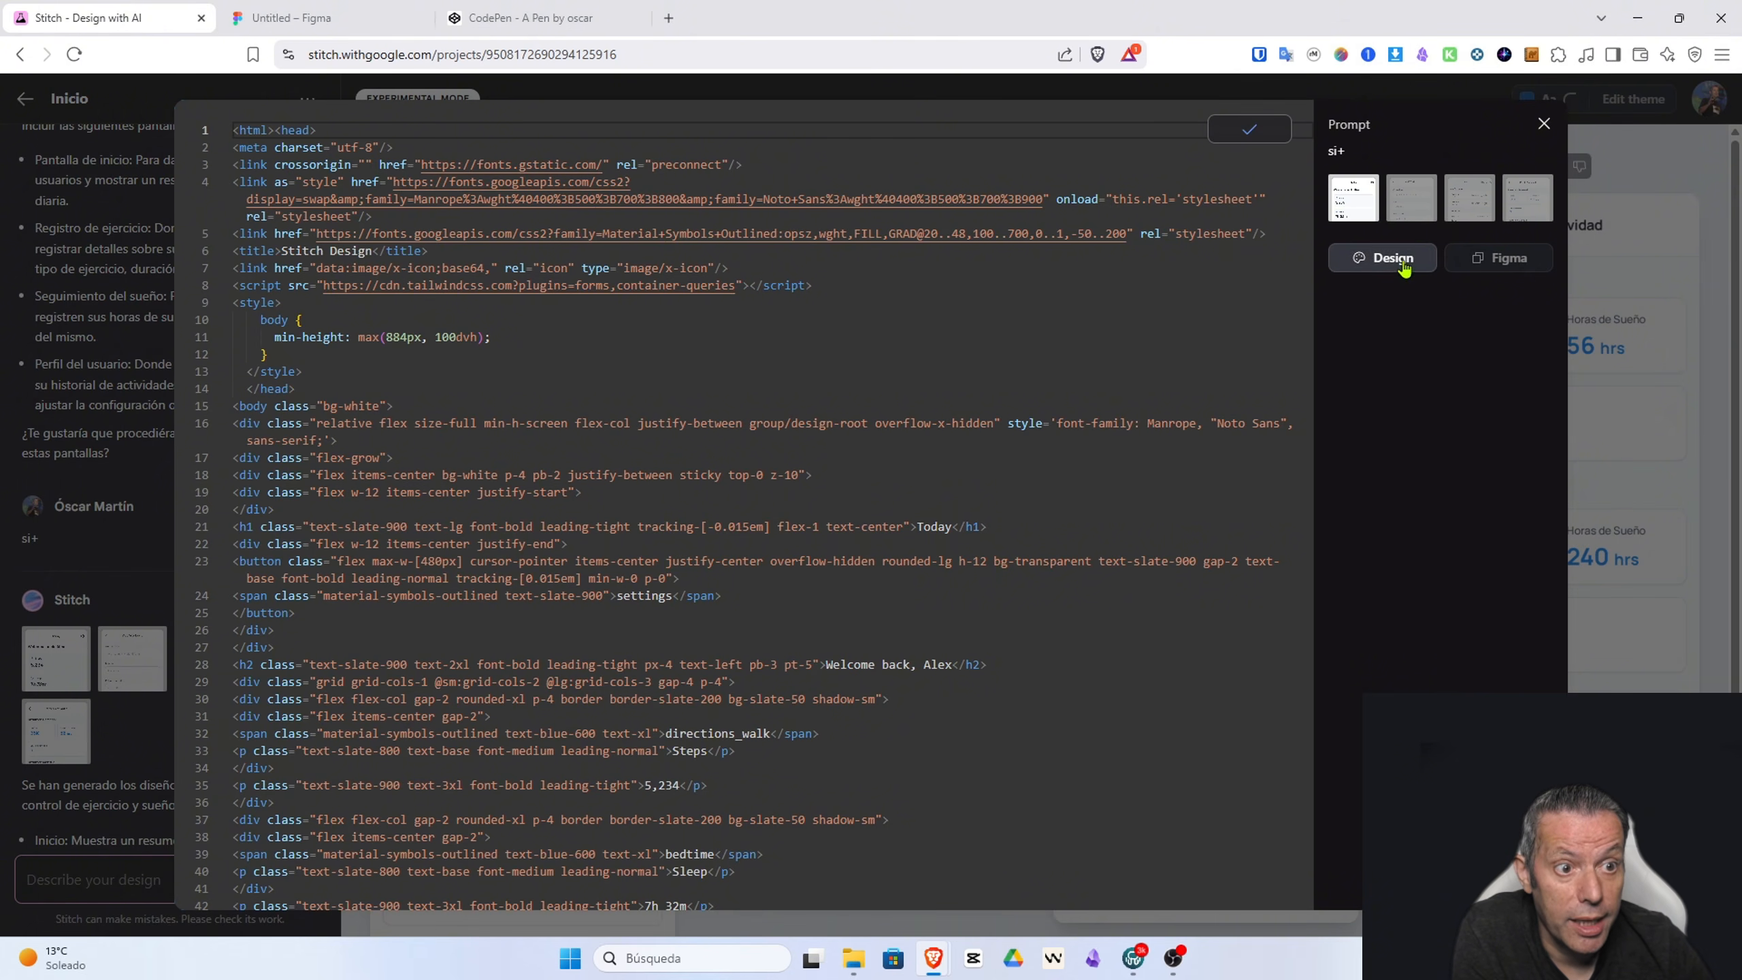
pyautogui.click(1387, 262)
pyautogui.click(1543, 125)
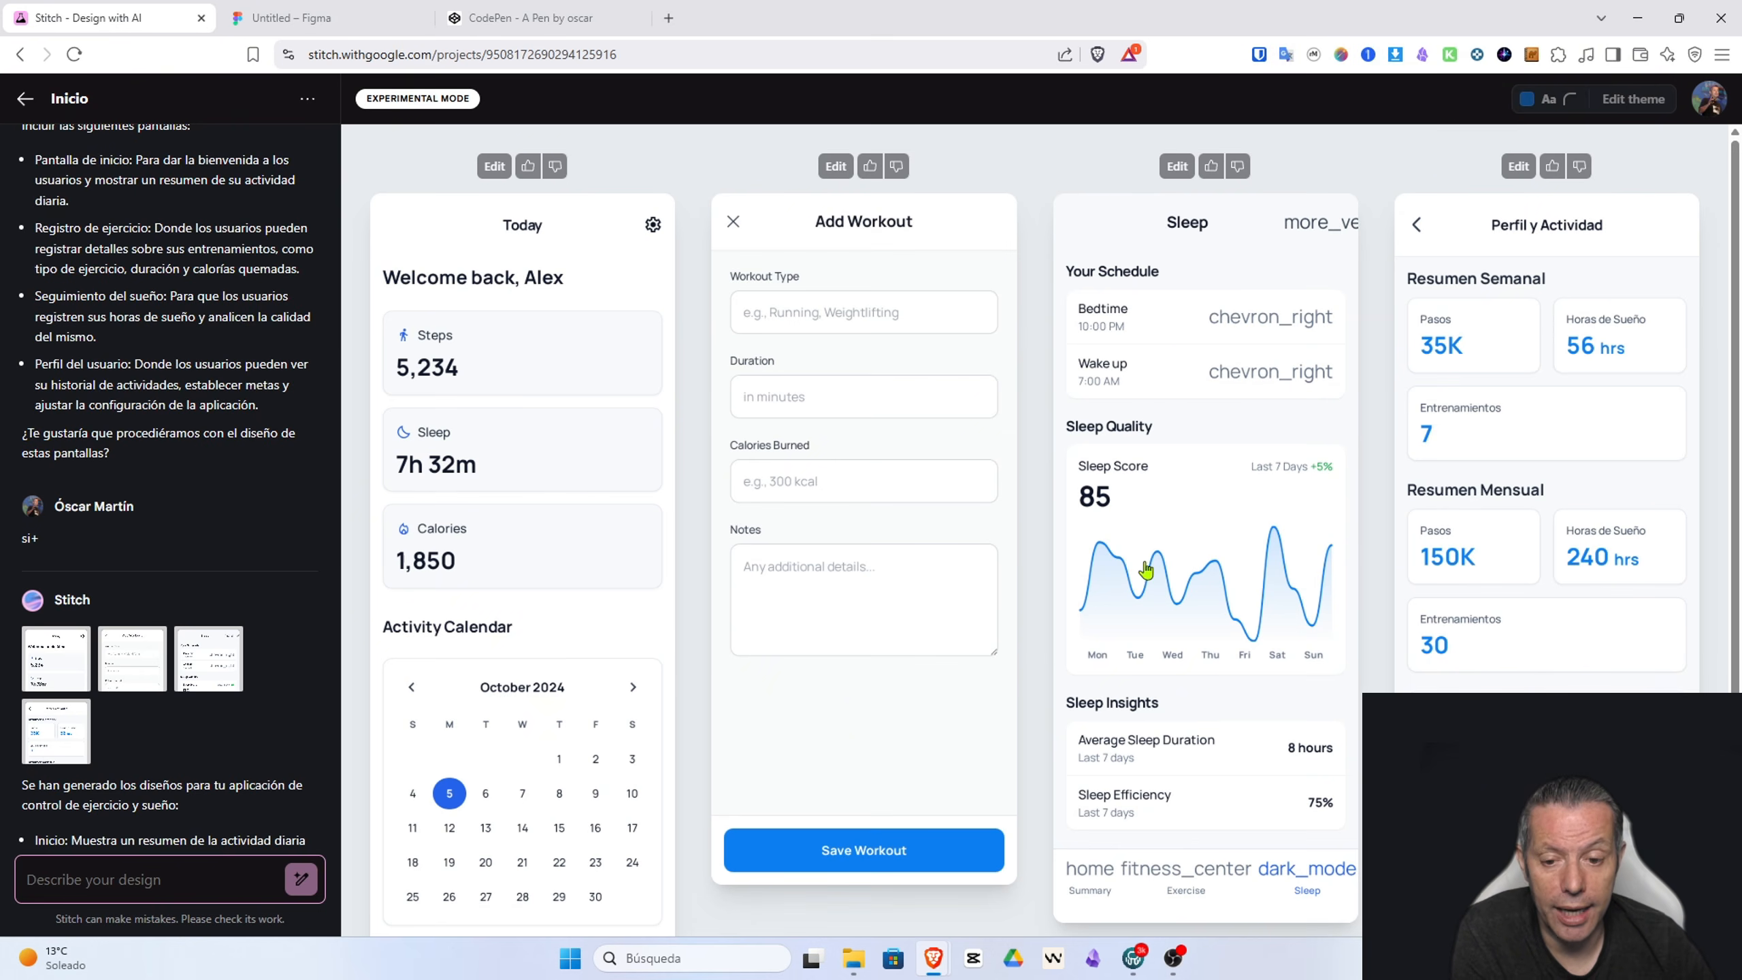
pyautogui.scroll(-5, 1155, 580)
pyautogui.scroll(5, 1147, 574)
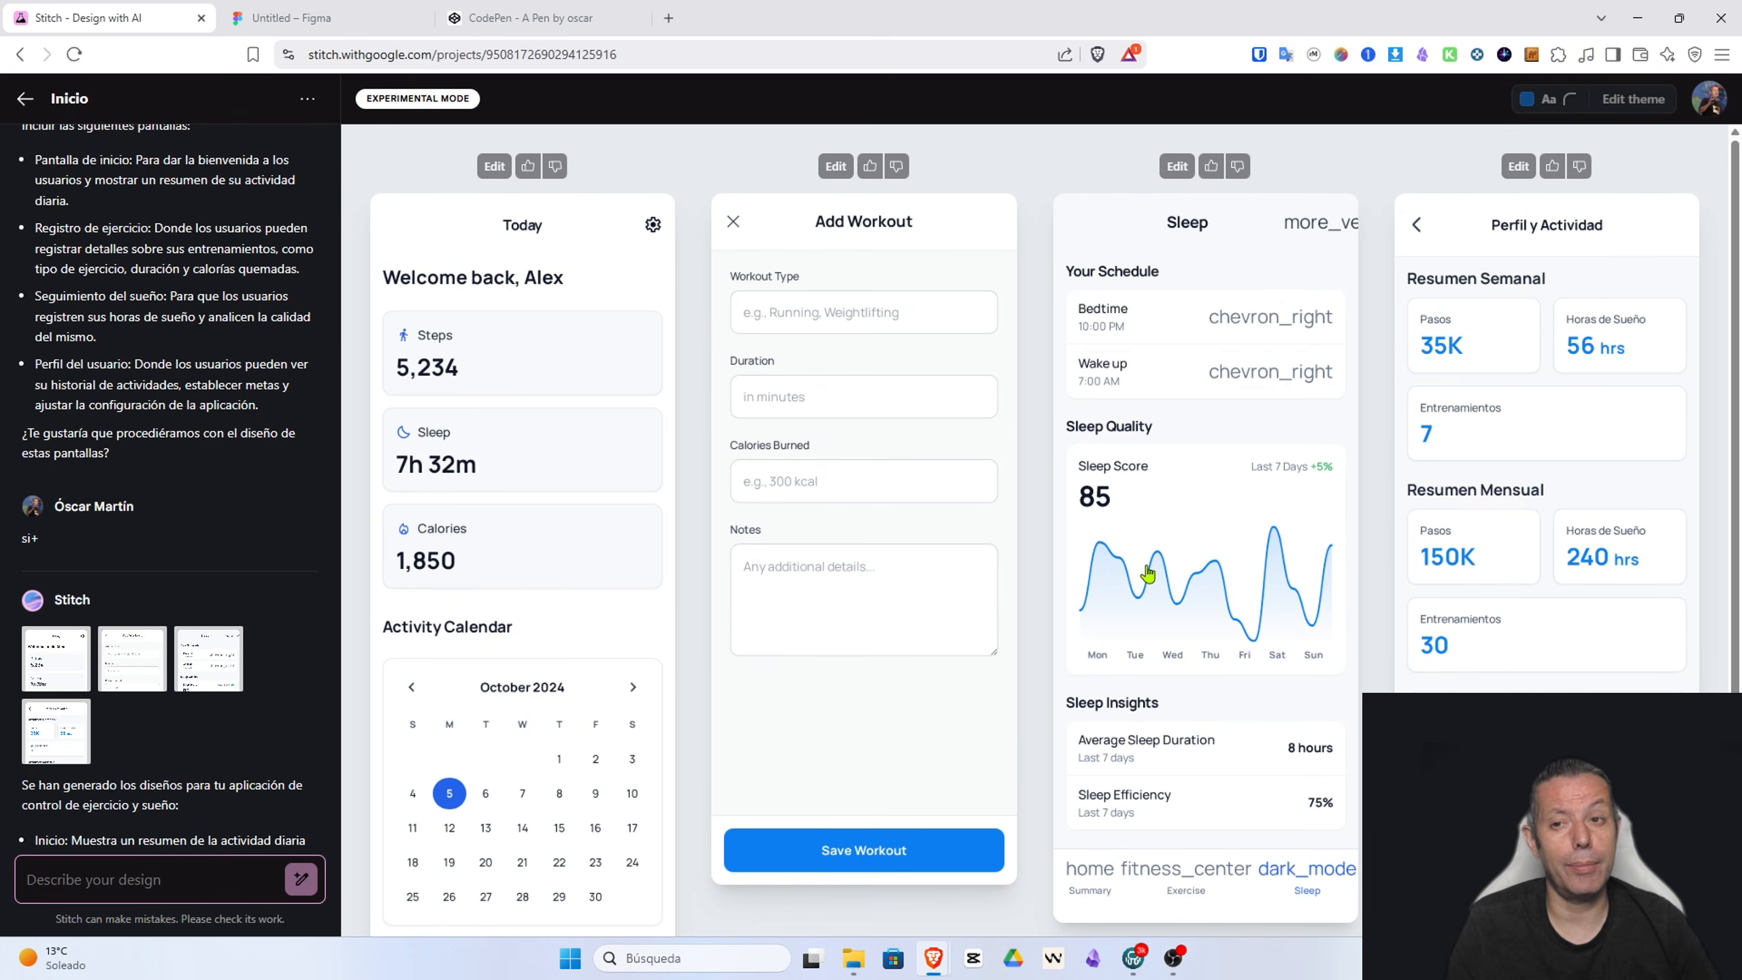